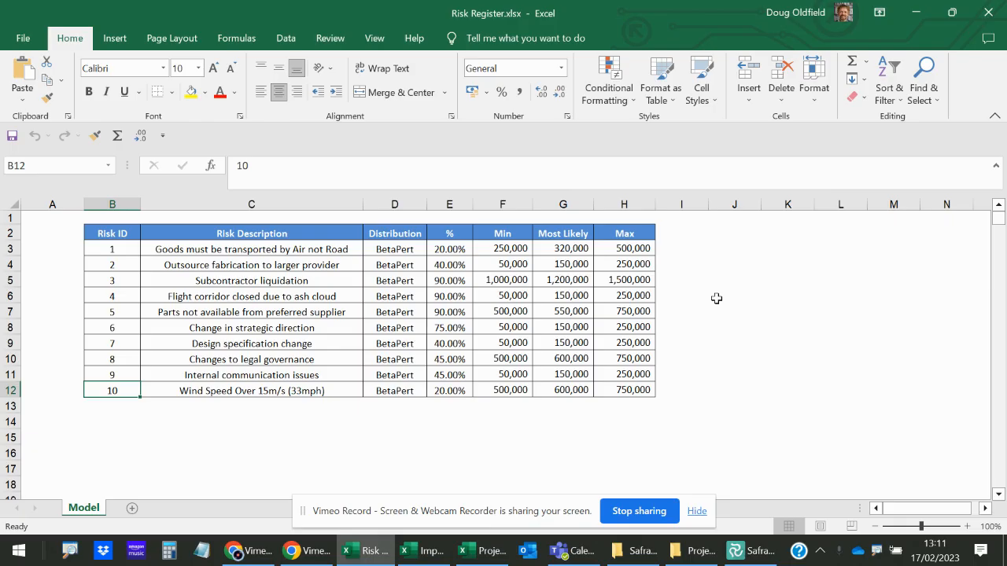
Switch to Safran Risk and show the export options for project risks
left_click(767, 551)
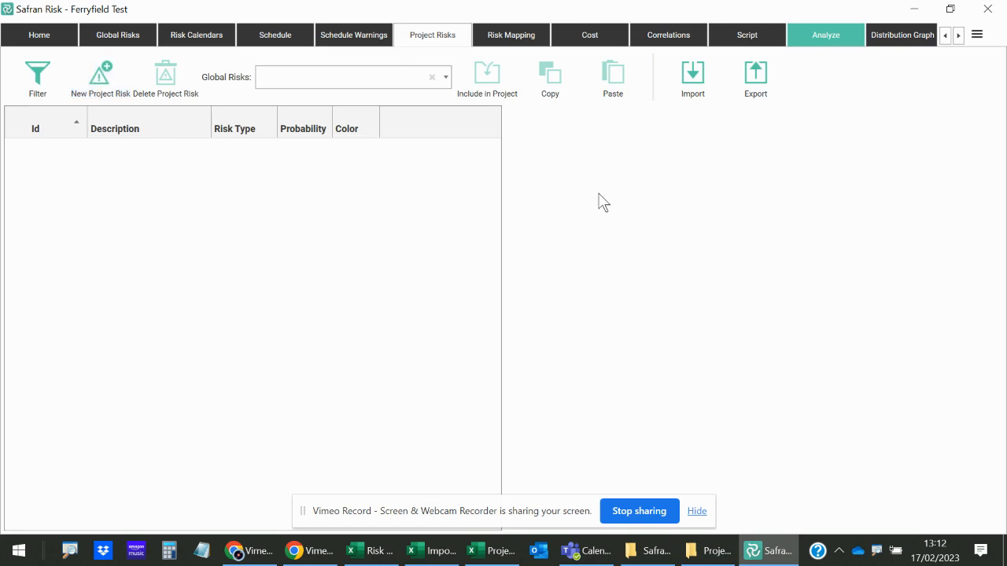
left_click(743, 70)
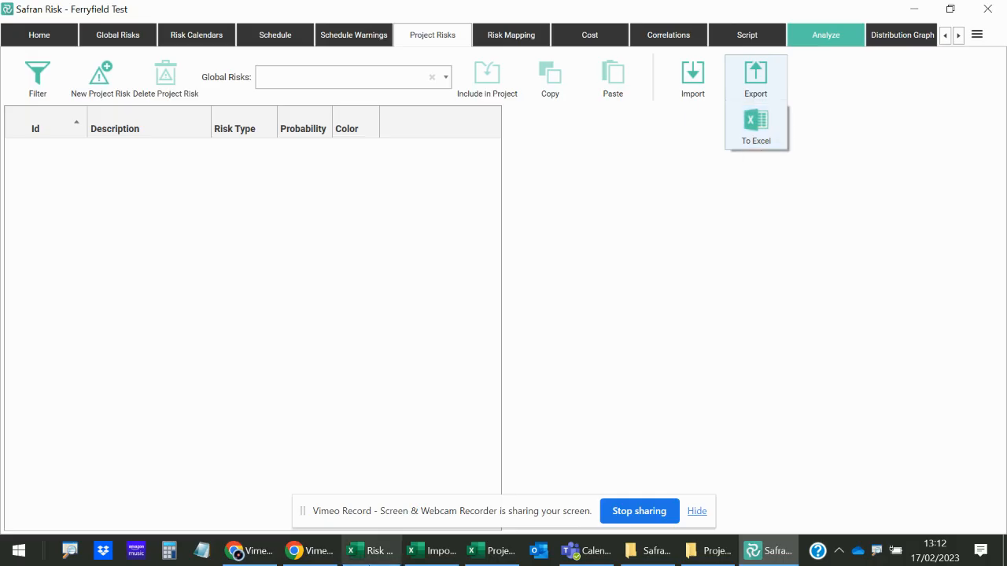
Switch to the Import Template workbook and review its Id, Description, Type, Probability, Cost Impact and Distribution headings
left_click(434, 553)
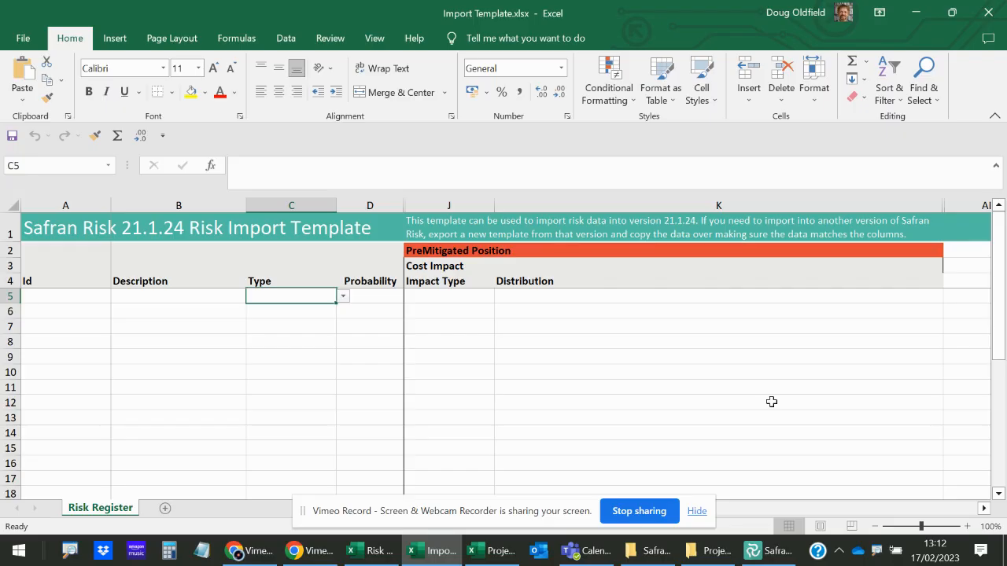
left_click(87, 284)
left_click(160, 275)
left_click(255, 279)
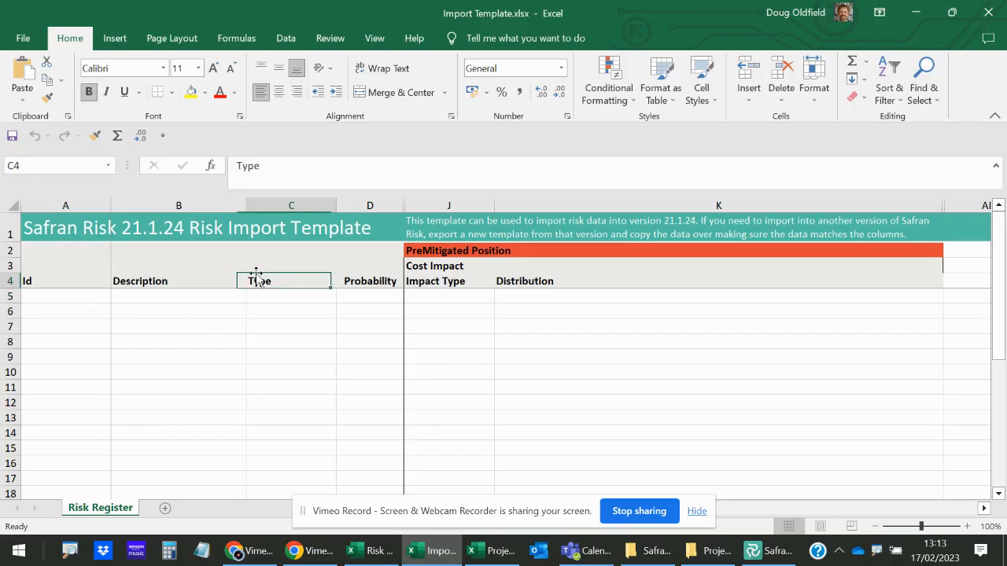
left_click(376, 277)
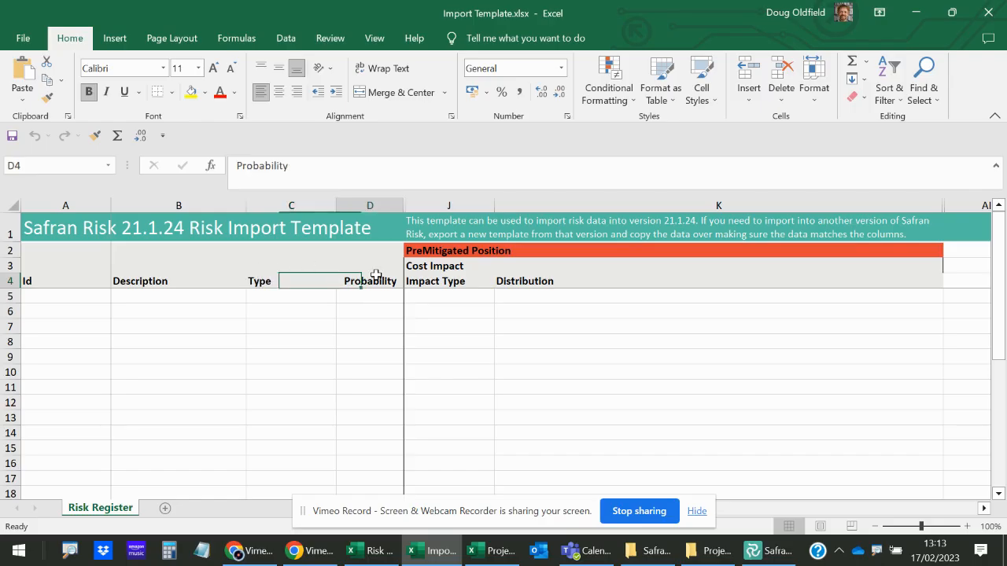
left_click(437, 270)
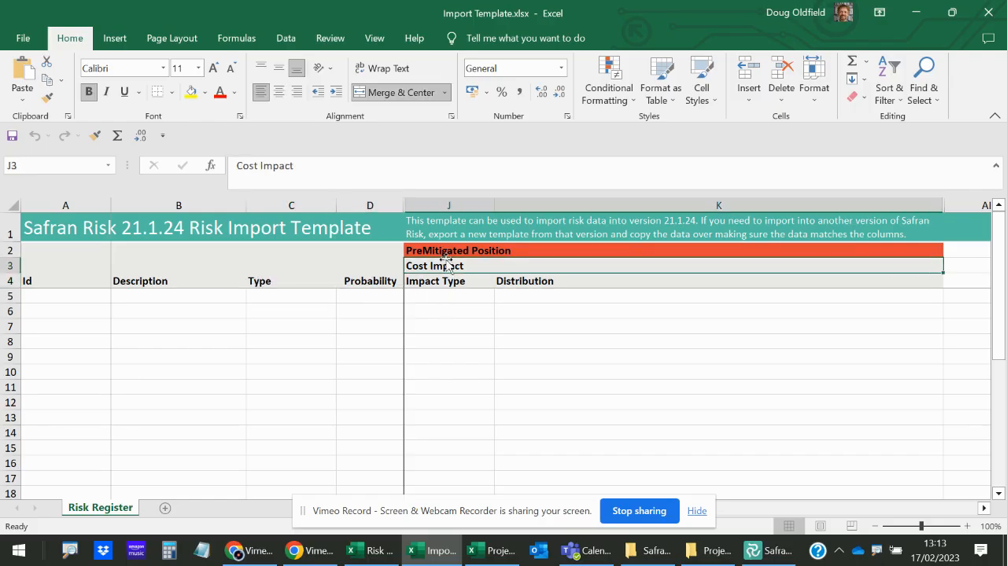
left_click(543, 282)
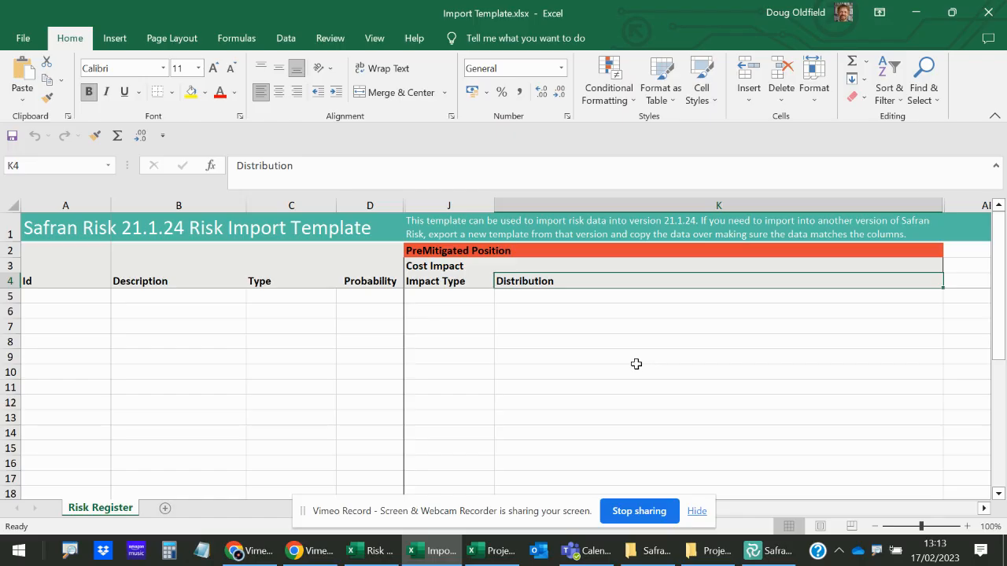
Review the Risk Register workbook, and examine how the Project Risks workbook writes the BetaPert distribution in H7
left_click(371, 551)
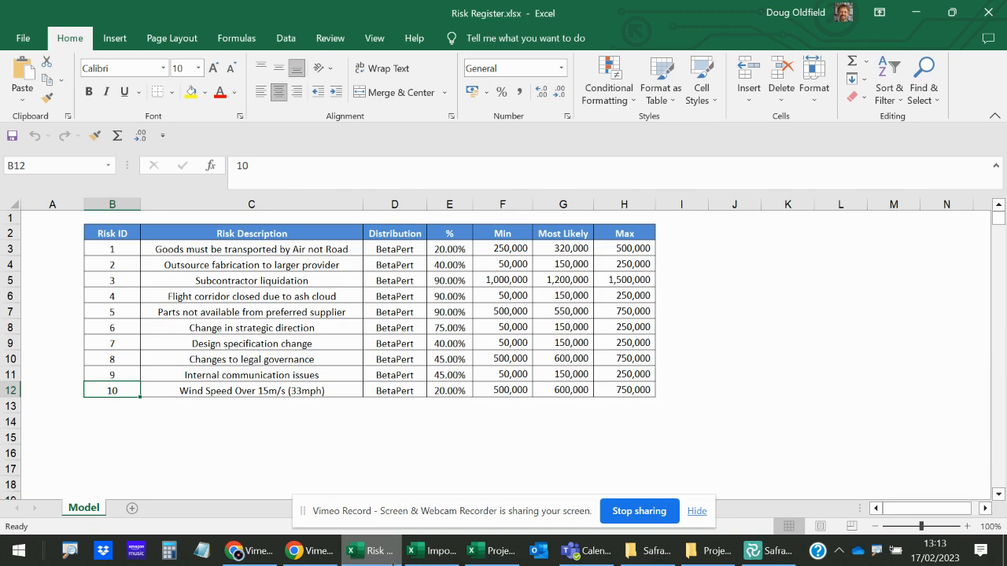
left_click(501, 561)
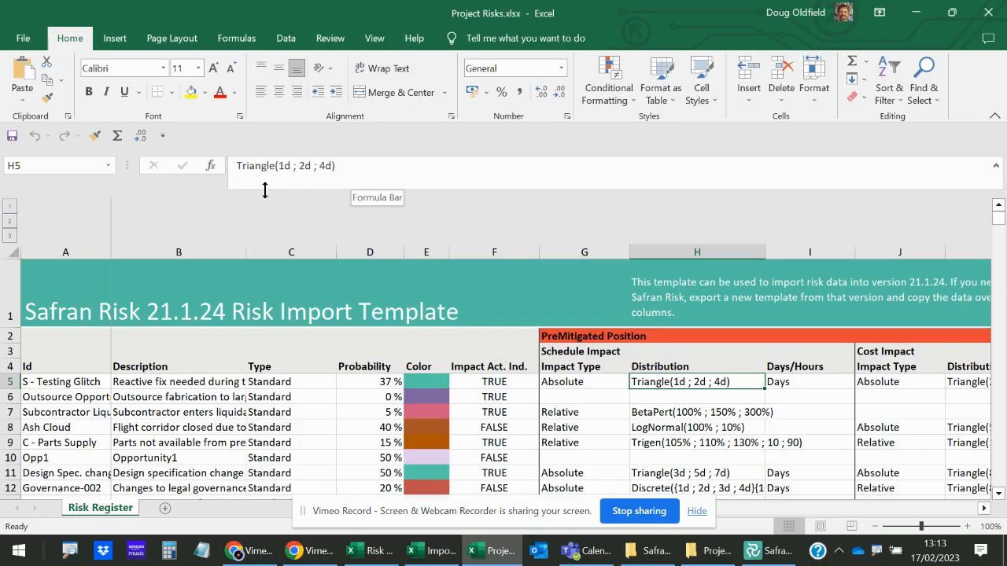
left_click(659, 406)
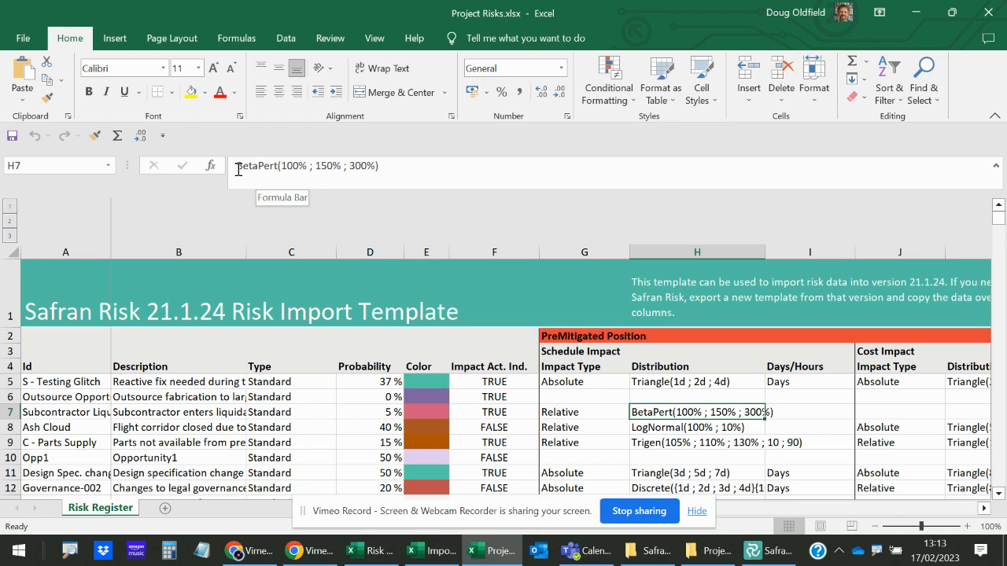
left_click(238, 166)
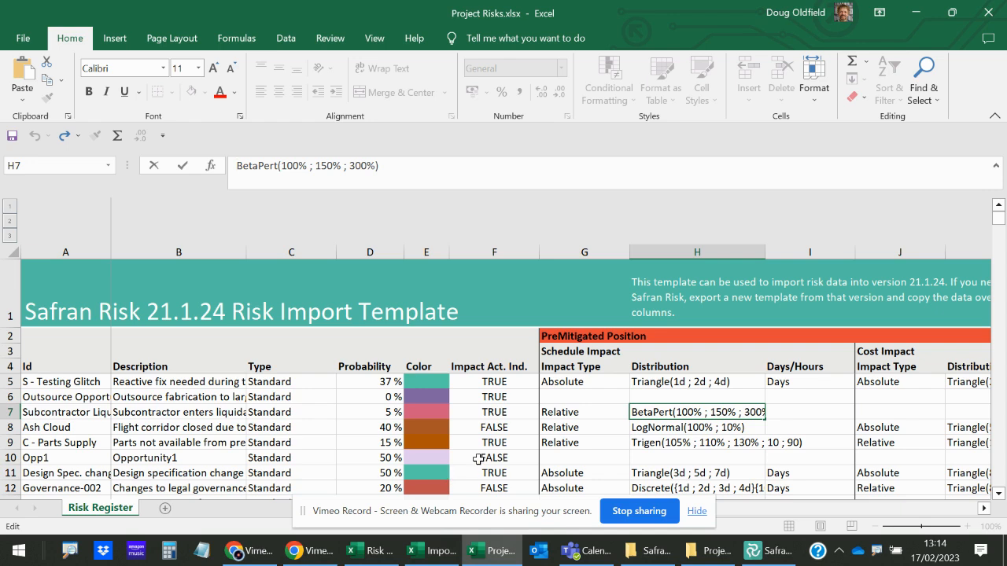
Open Convertor.xlsx from the Safran Convertor folder
left_click(660, 553)
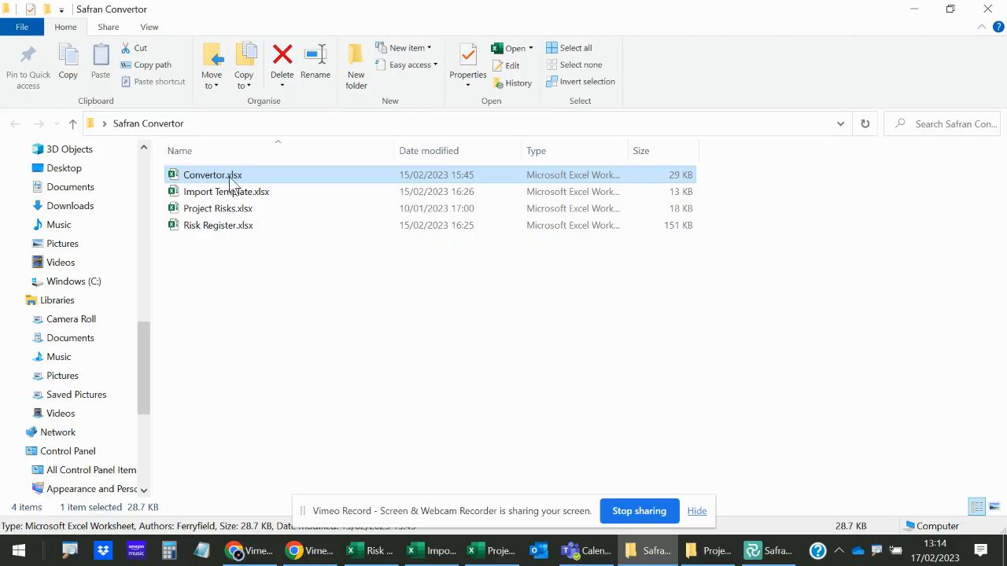
key("alt+Tab")
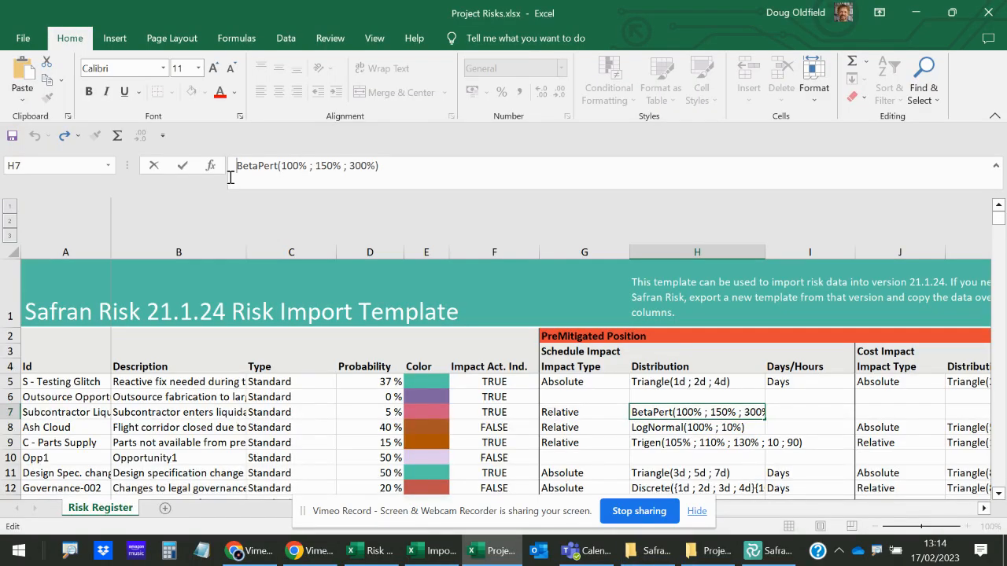
left_click(546, 396)
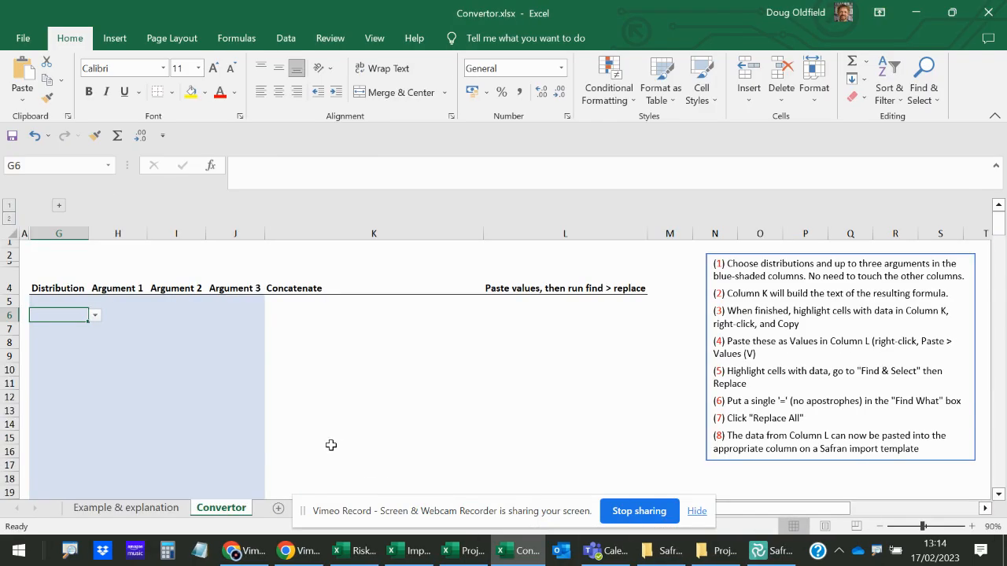
On the Example & explanation sheet, examine the row 5 concatenate formula and its final distribution text
left_click(131, 508)
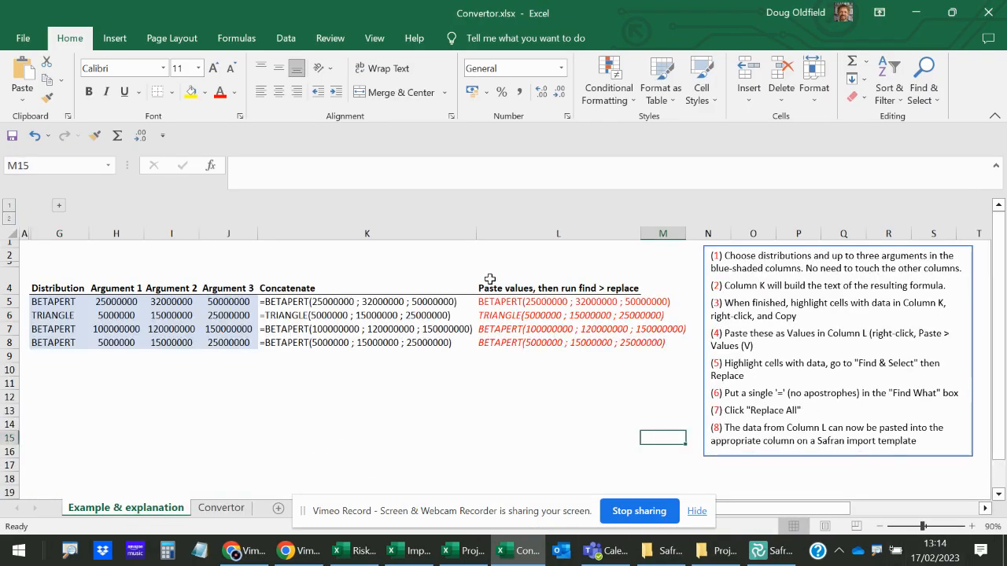
left_click(508, 304)
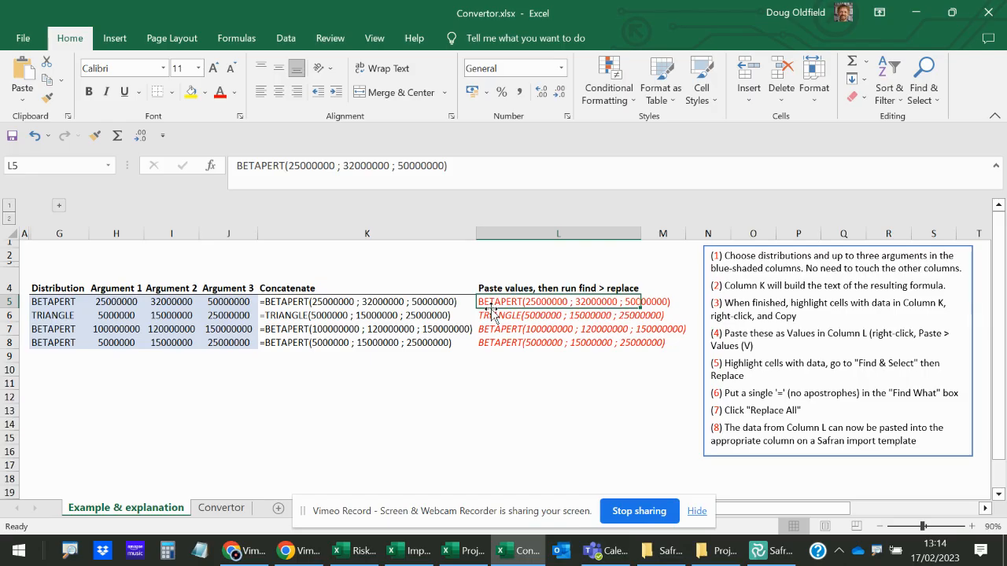
left_click(325, 300)
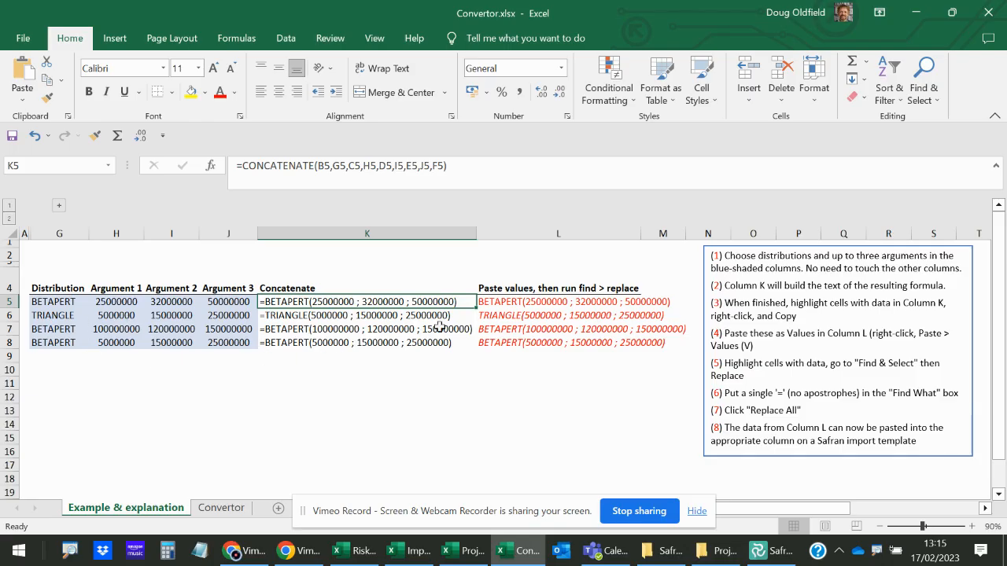
On the Convertor sheet, expand the grouped helper columns to inspect the argument separator setup and collapse them again
left_click(224, 508)
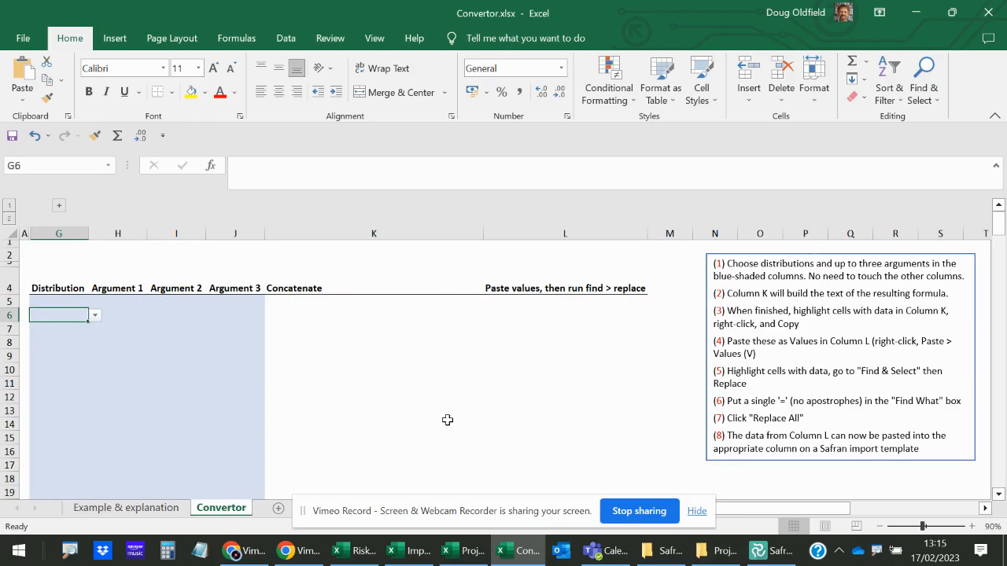
left_click(9, 220)
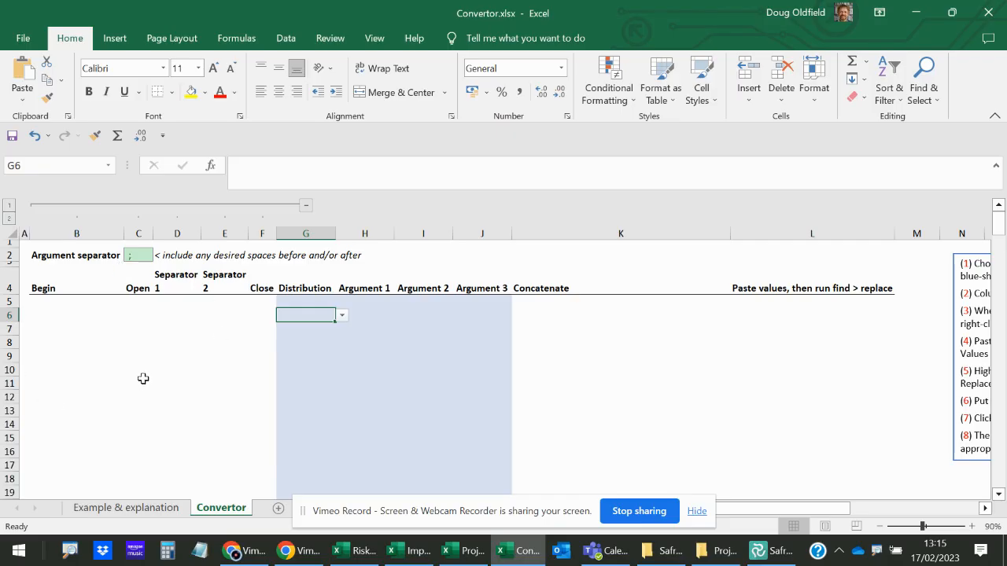
left_click(10, 209)
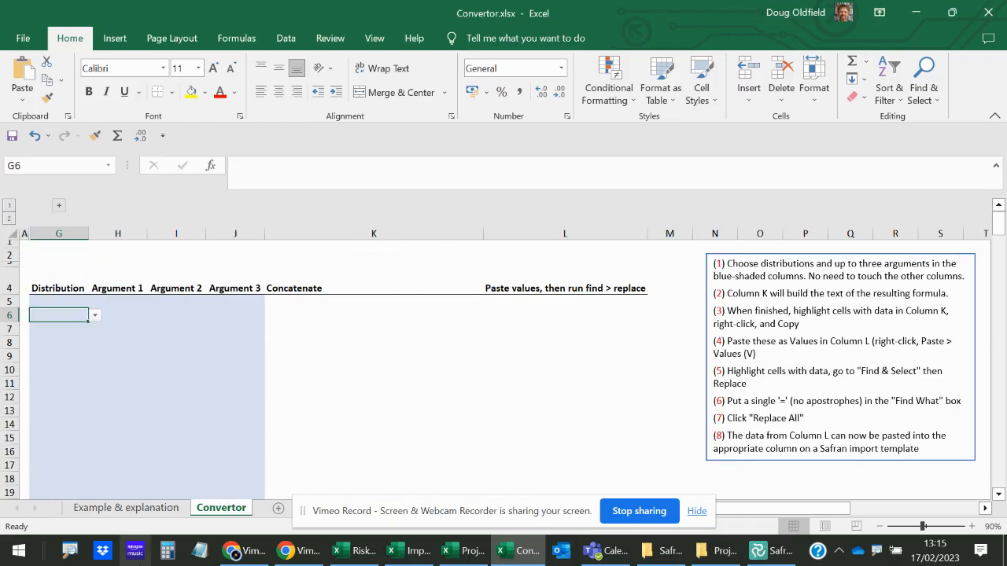
On the Example & explanation sheet, expand the grouped columns to examine the separators and distribution types, and collapse them
left_click(144, 508)
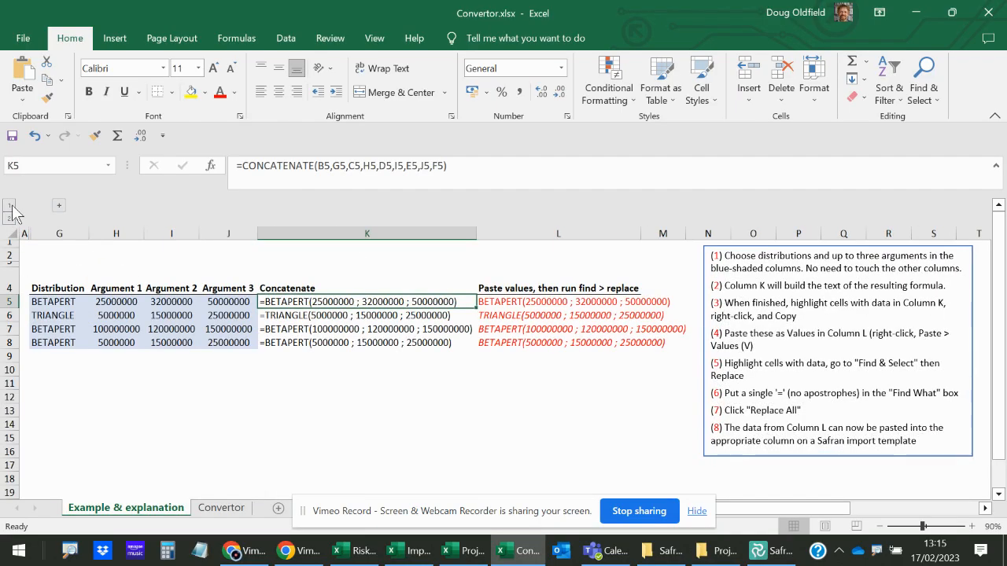
left_click(13, 233)
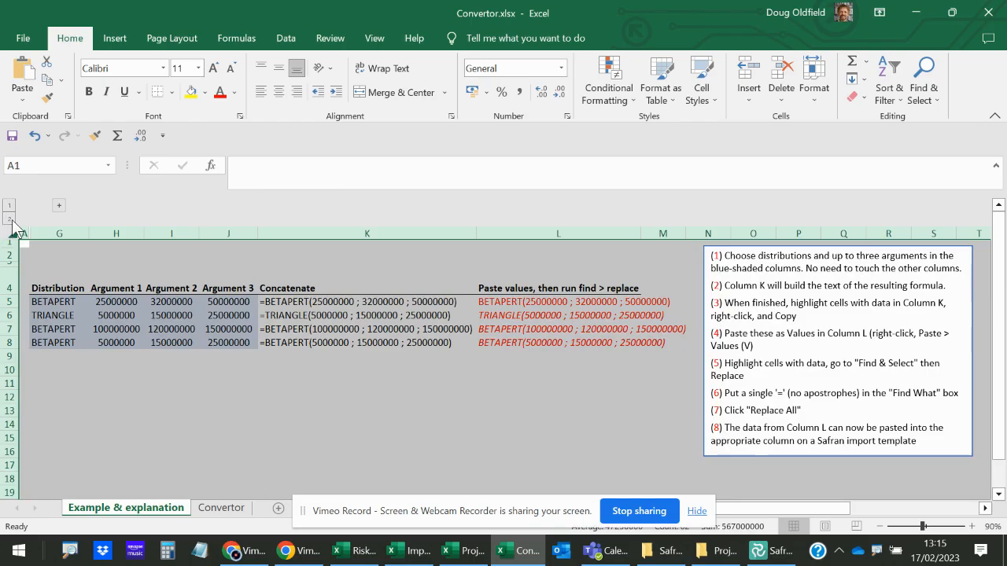
left_click(11, 220)
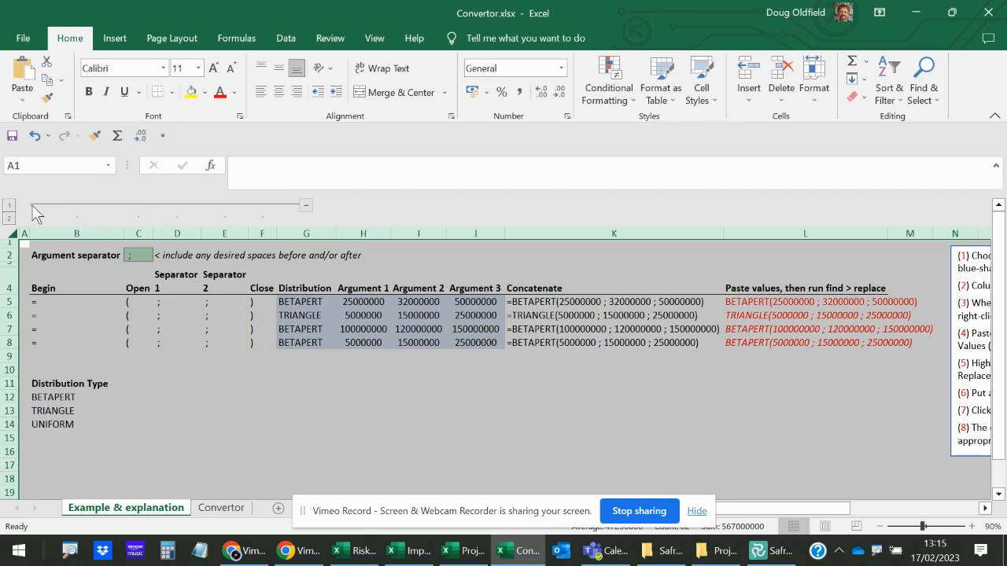
left_click(307, 205)
Copy the Distribution entries D3:D12 from the Risk Register workbook and paste them as values at G5 on the Convertor sheet
left_click(216, 508)
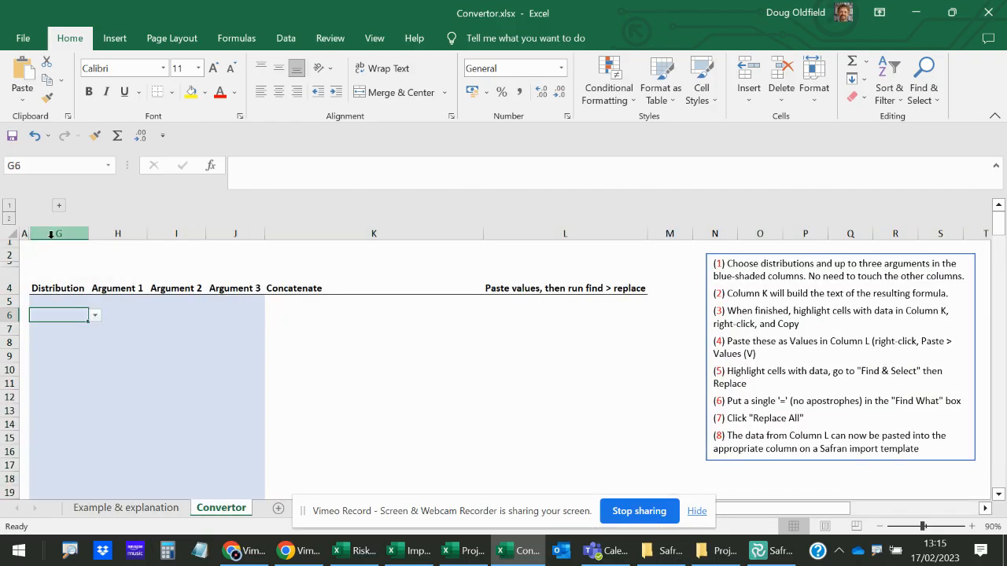
left_click(209, 342)
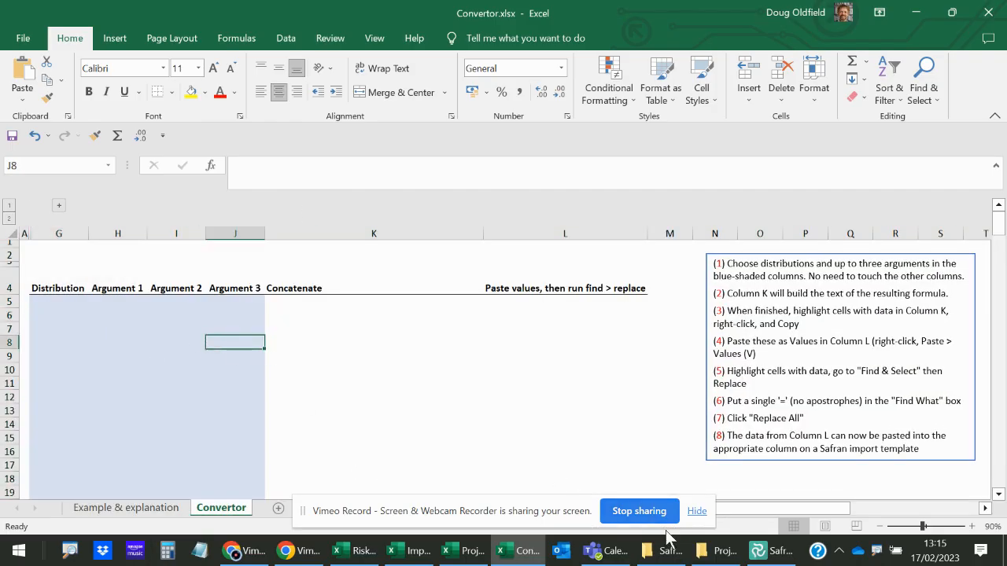
left_click(363, 553)
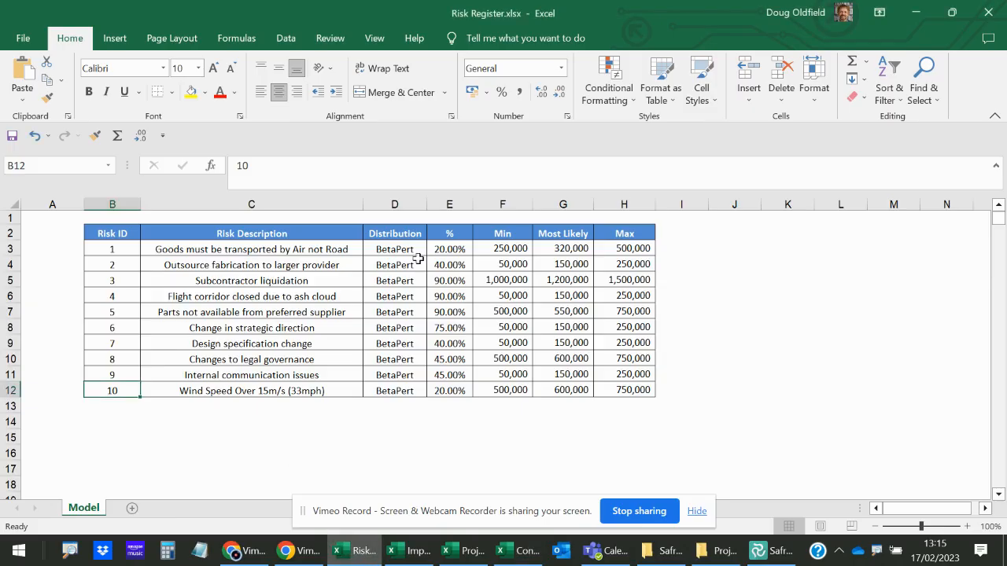
left_click_drag(412, 248, 408, 394)
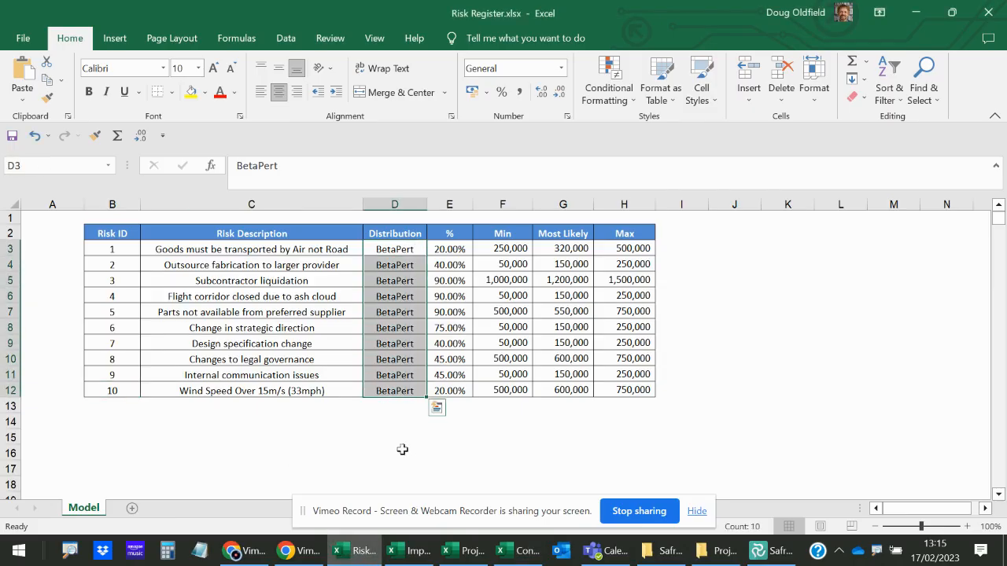
right_click(407, 250)
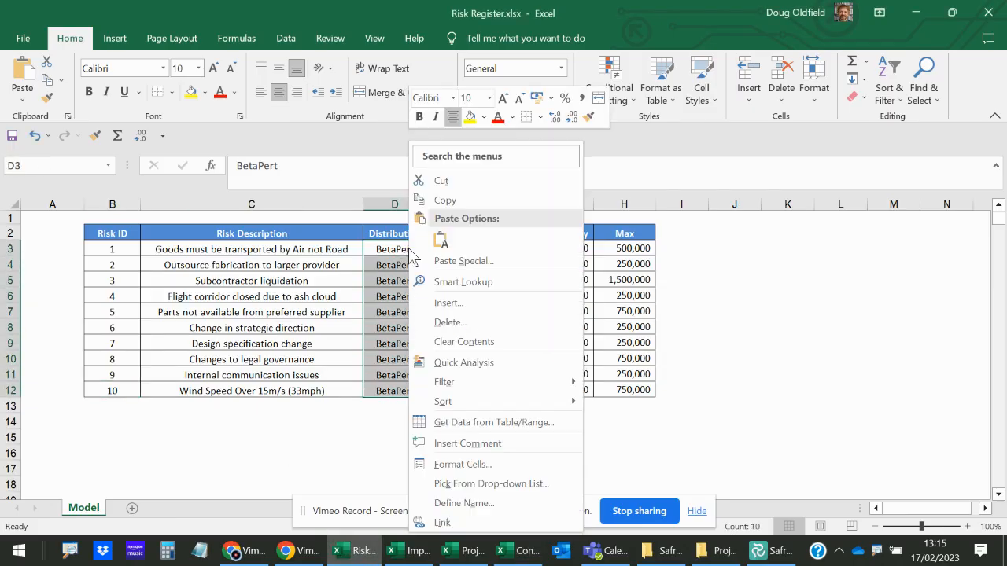
left_click(439, 198)
left_click(516, 551)
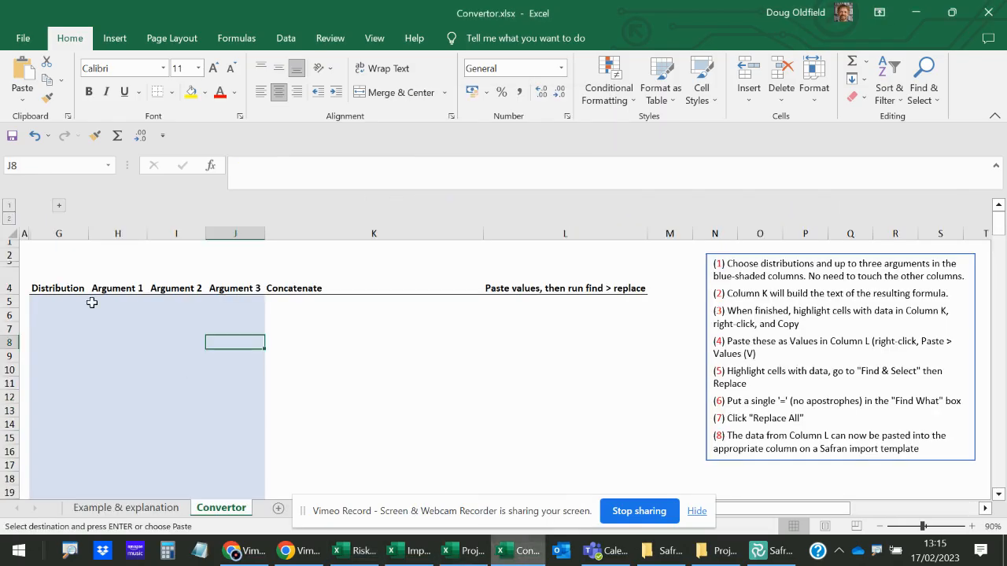
left_click(59, 302)
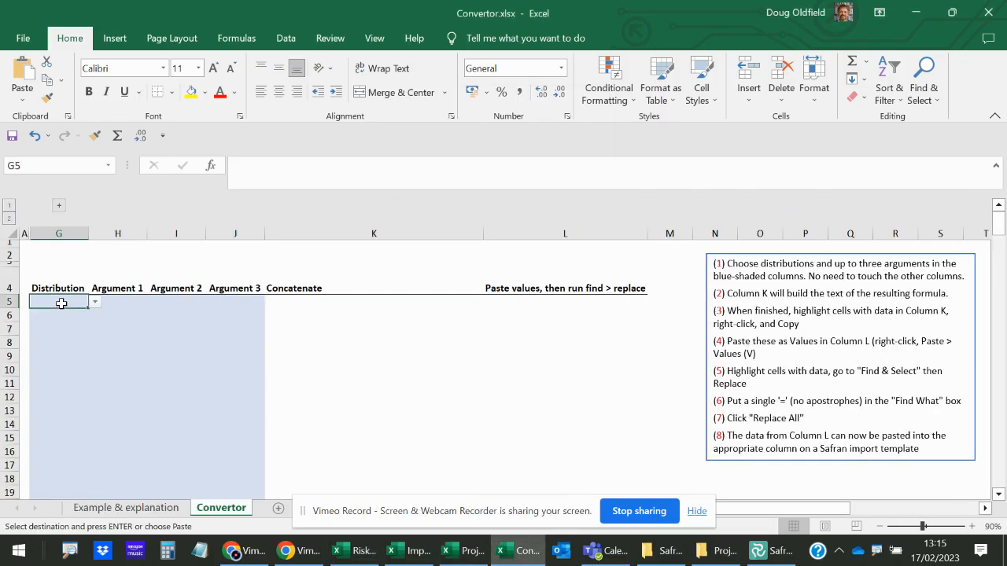
right_click(64, 303)
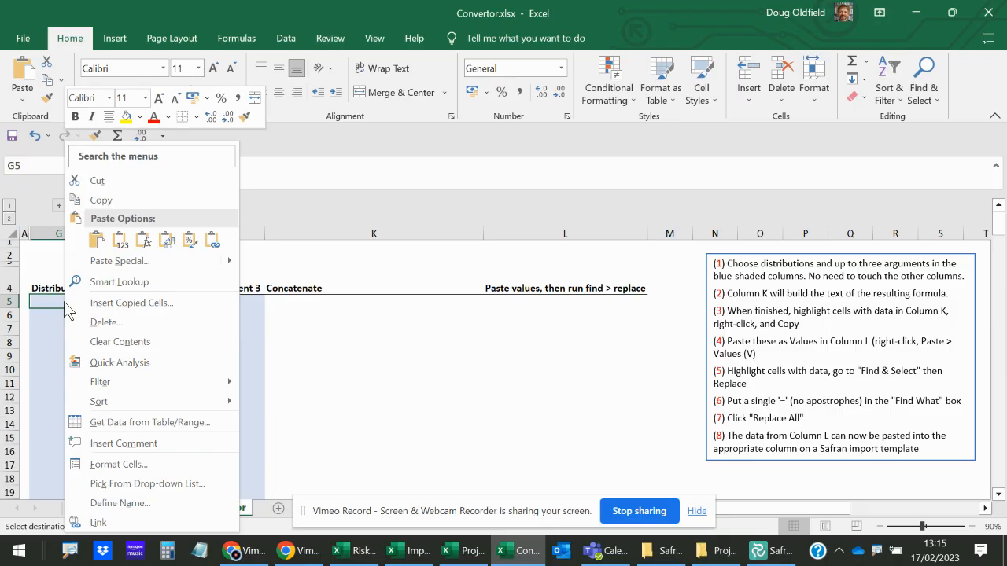
left_click(119, 240)
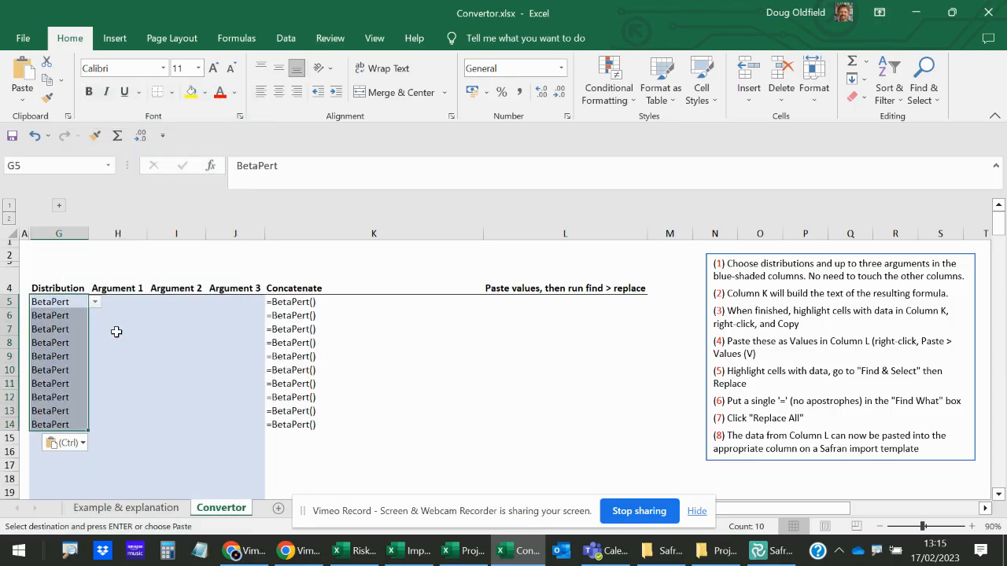
Check the distribution choices offered for cell G5 on the Convertor sheet
left_click(96, 302)
left_click(98, 302)
left_click(165, 381)
left_click(49, 302)
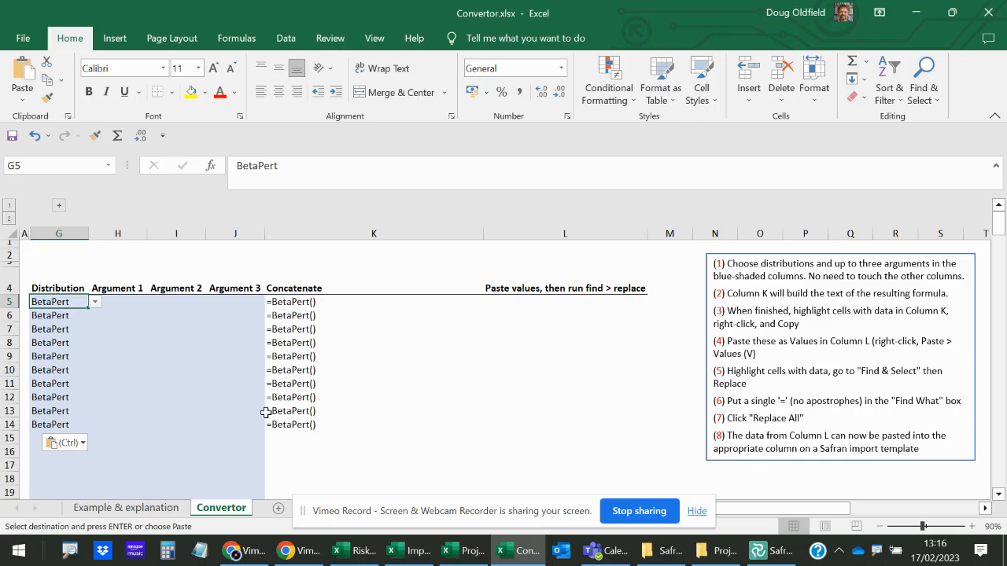
Copy the Min, Most Likely and Max costs F3:H12 from the Risk Register workbook and paste them as values at H5 on the Convertor sheet
left_click(355, 552)
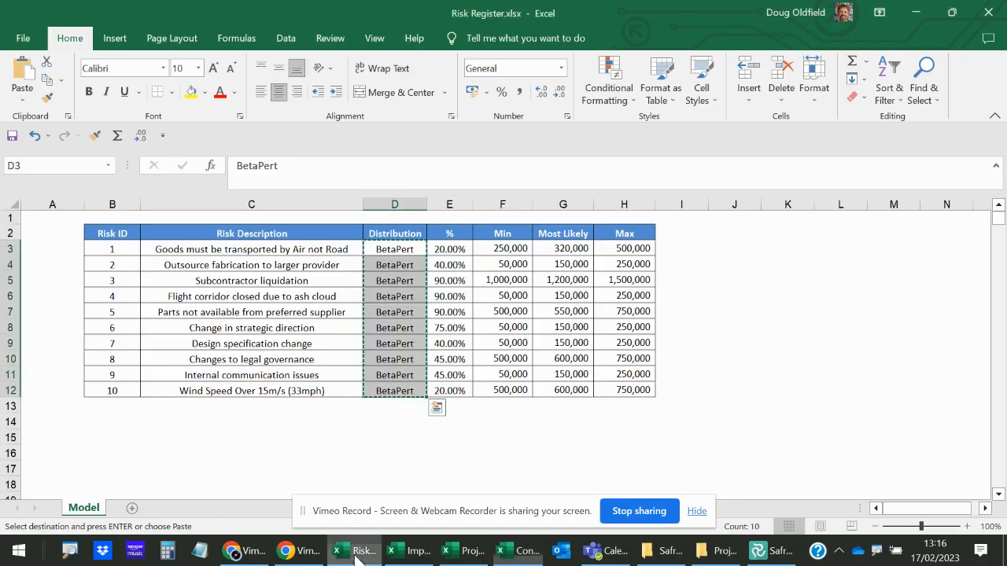
left_click_drag(498, 253, 631, 382)
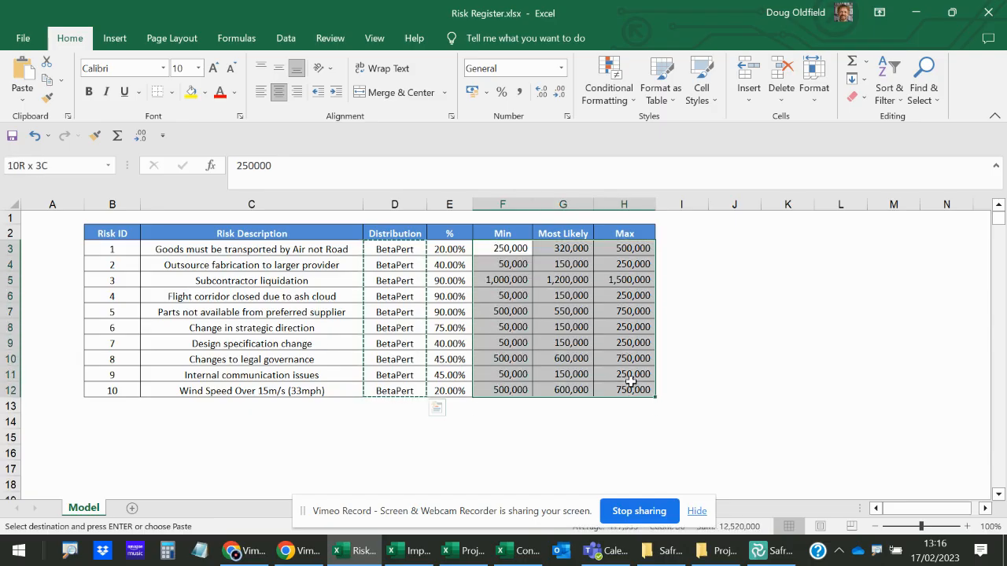
right_click(497, 253)
left_click(533, 200)
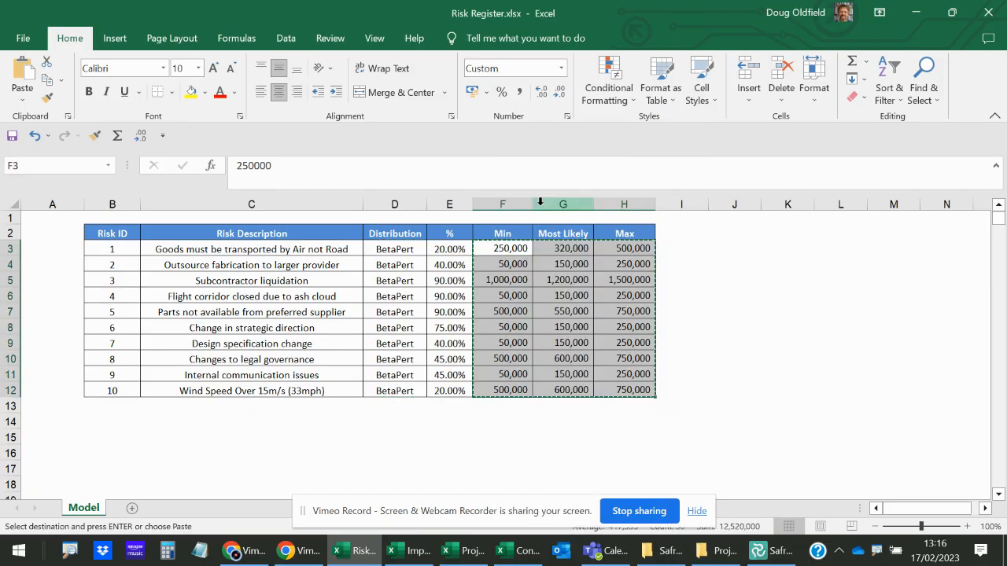
left_click(520, 550)
left_click(132, 309)
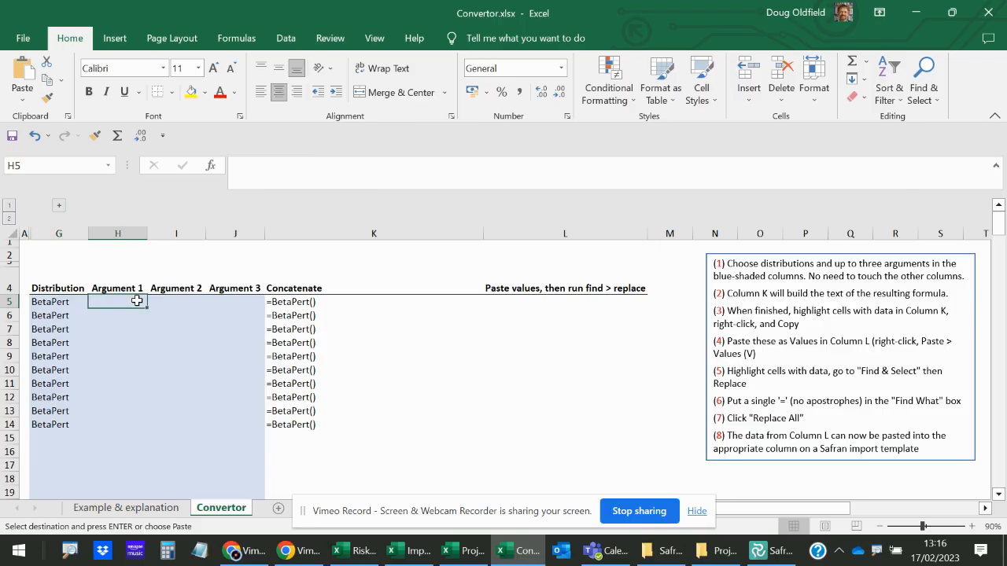
right_click(133, 305)
left_click(192, 239)
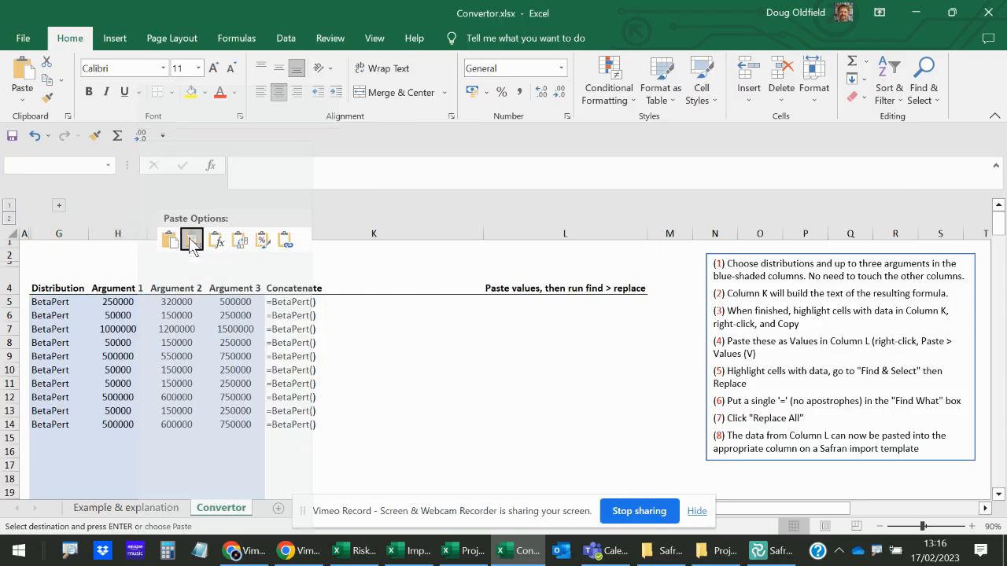
left_click(192, 240)
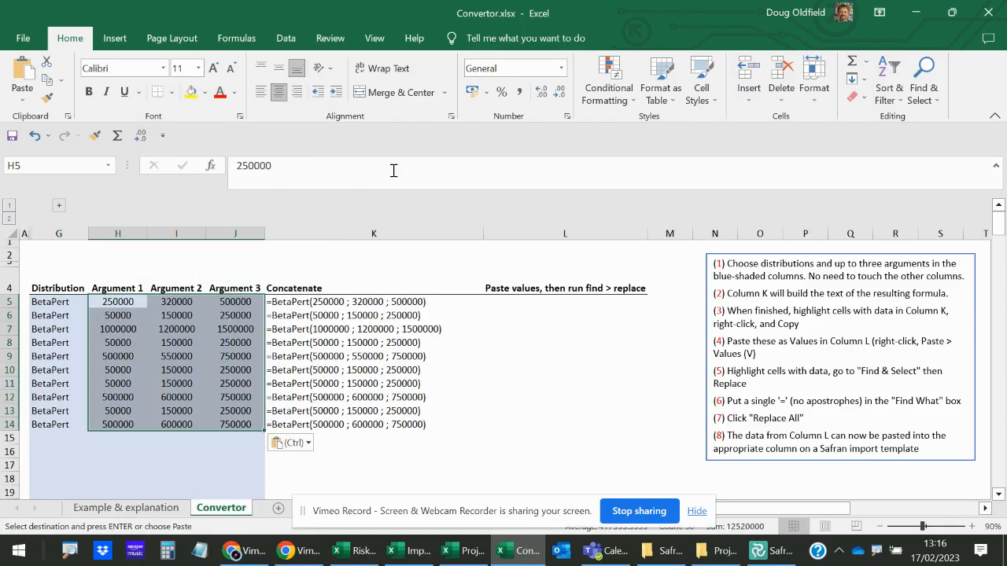
key("Return")
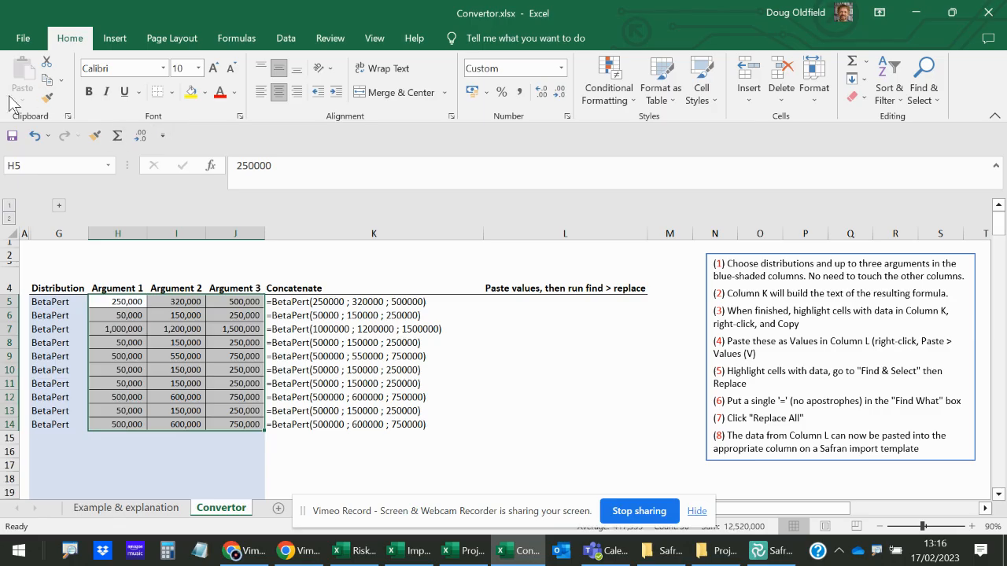
left_click(35, 135)
Copy the concatenated text K5:K14 on the Convertor sheet and paste it into column L from L5 using Paste Special with Values
left_click(317, 451)
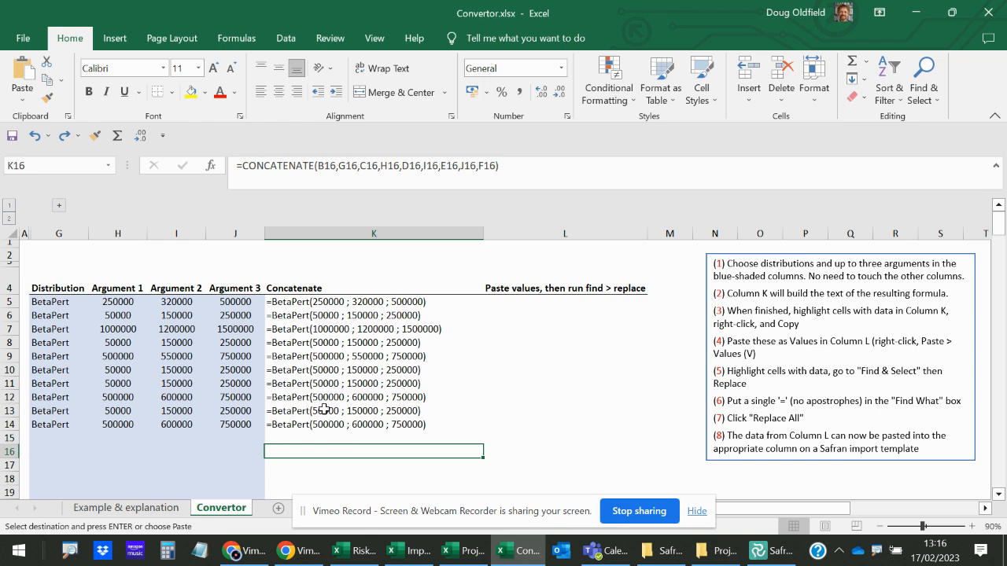
left_click_drag(289, 302, 293, 425)
right_click(303, 311)
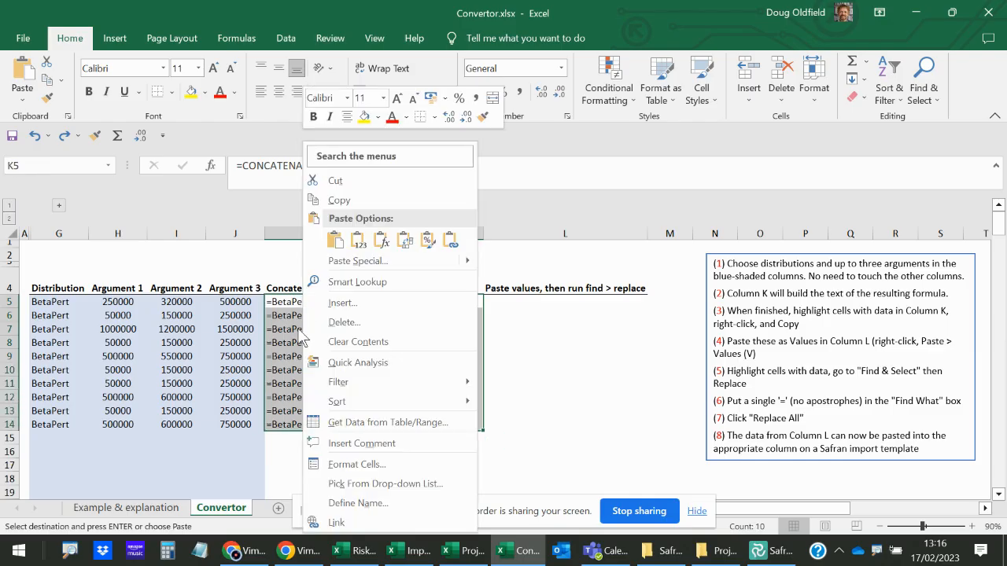
left_click(365, 197)
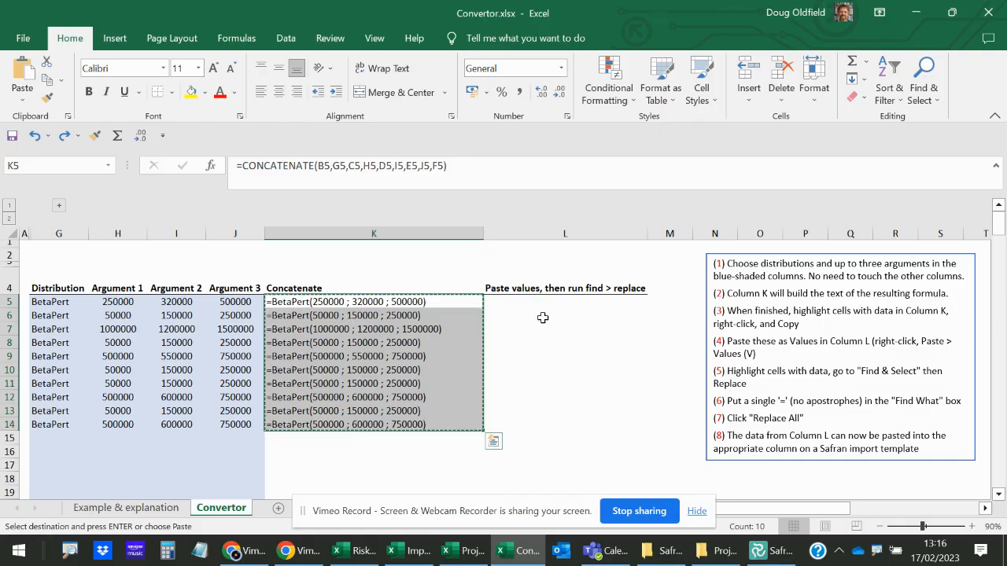
left_click(529, 302)
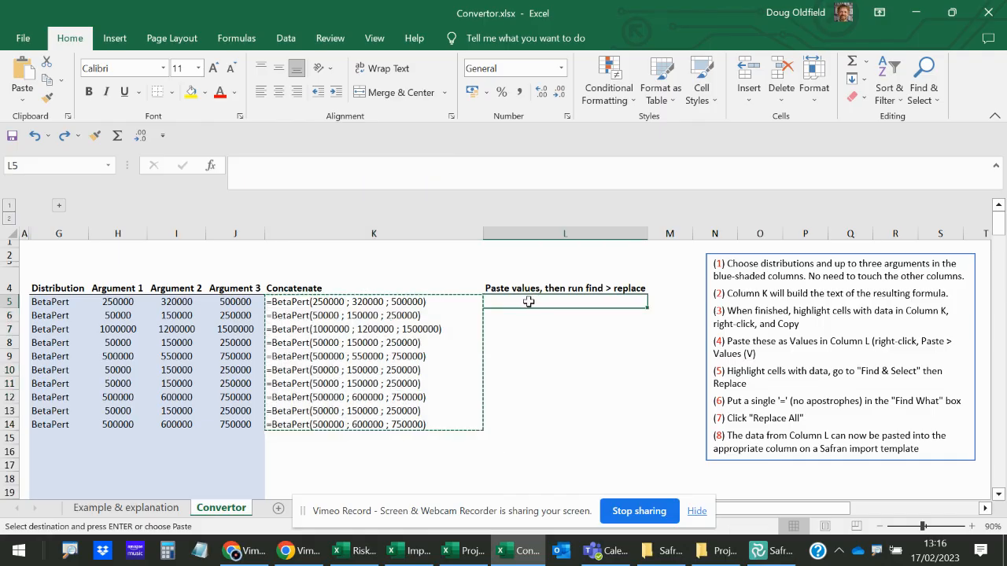
right_click(524, 302)
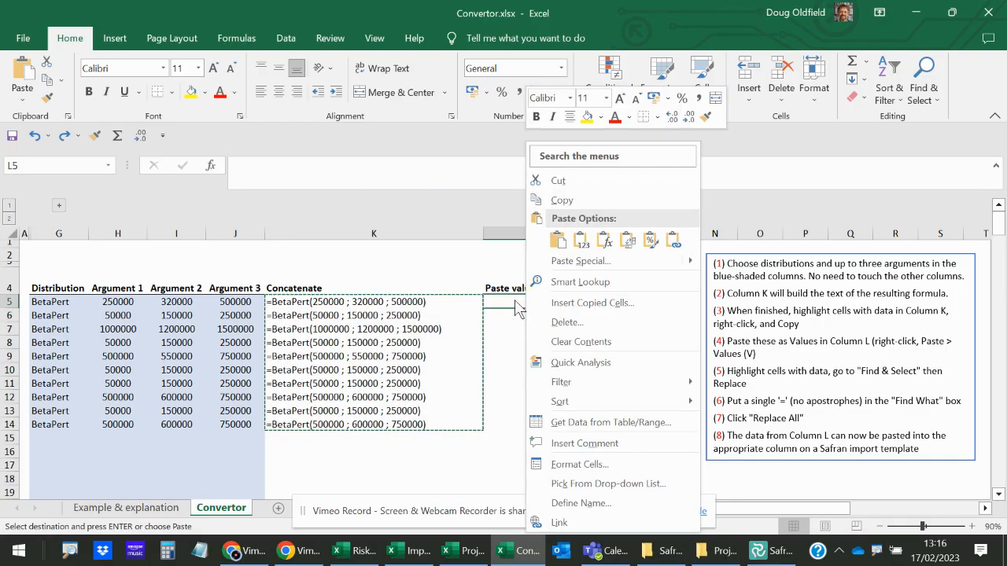
left_click(675, 262)
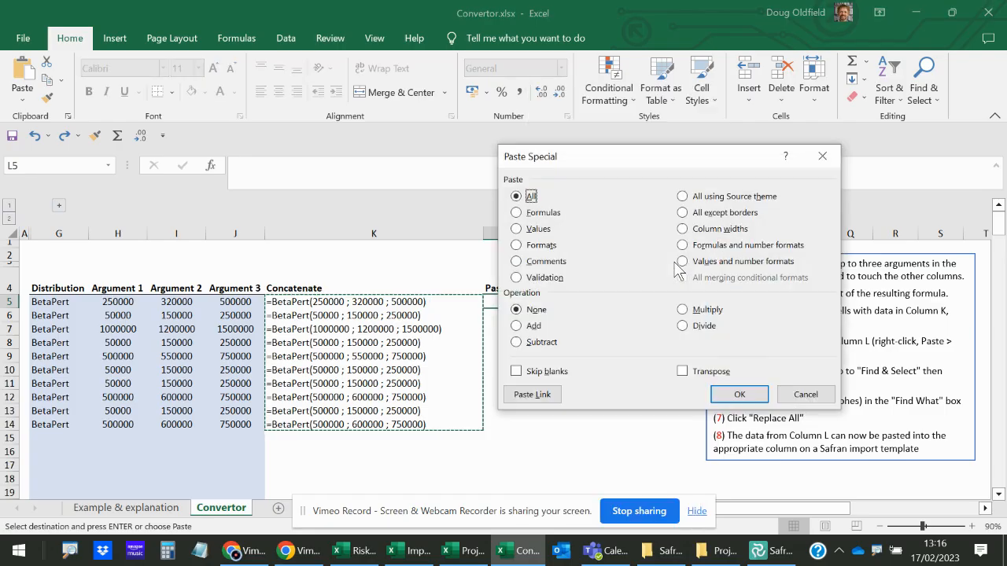
left_click(516, 229)
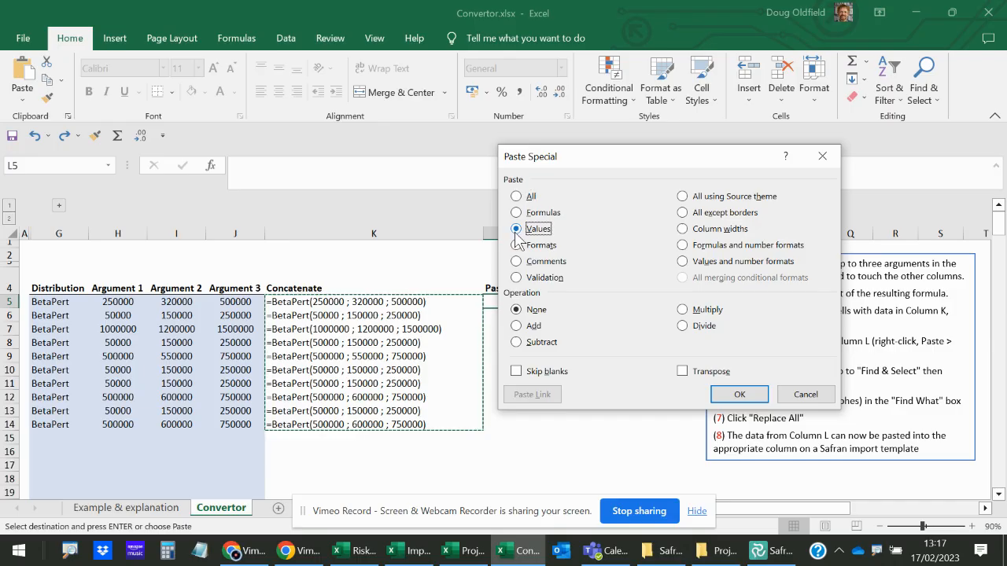
left_click(738, 394)
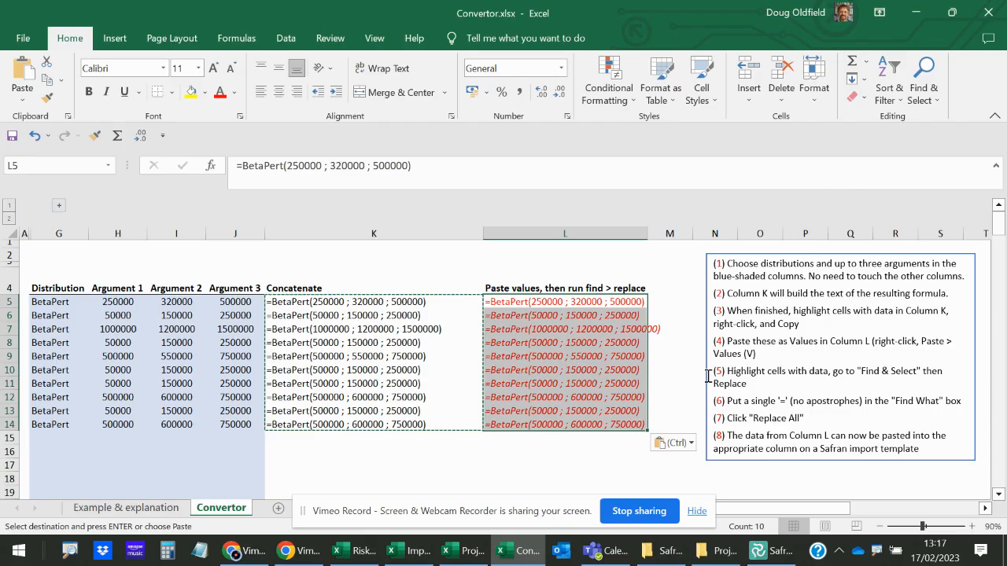
key("Escape")
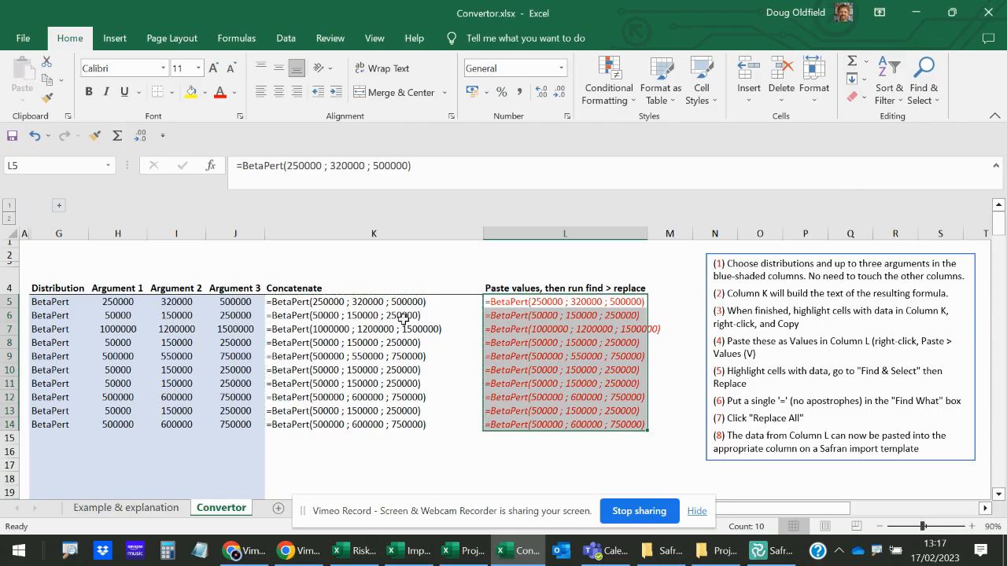
Compare the contents of cells K5 and L5 to examine how the concatenation formula differs from the pasted value
left_click(337, 304)
left_click(615, 302)
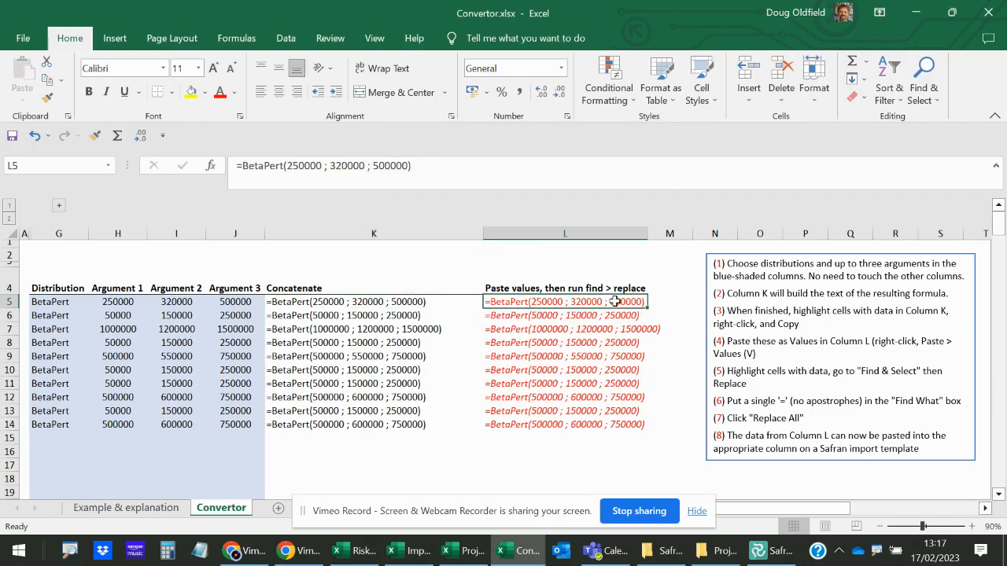
left_click(426, 305)
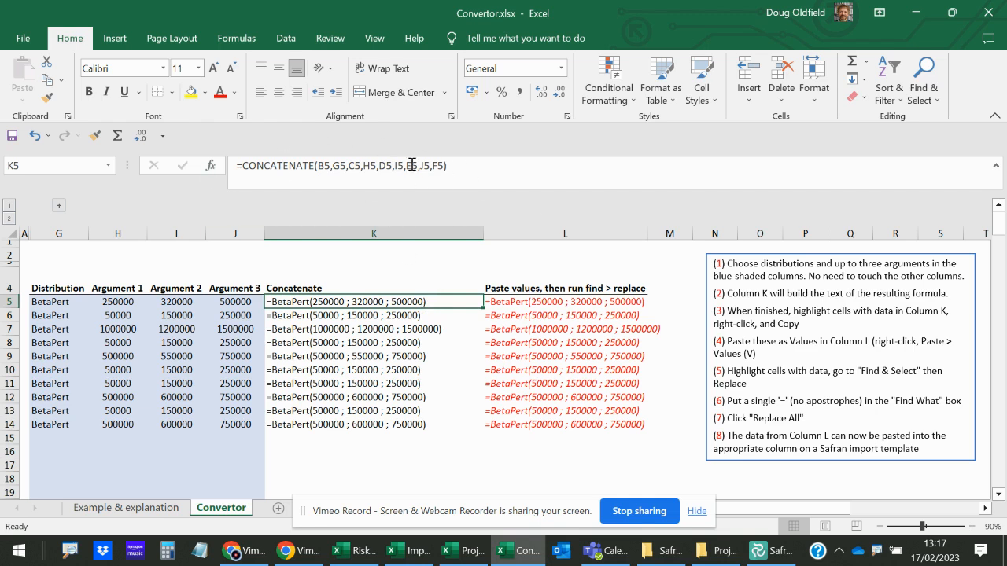
left_click(560, 300)
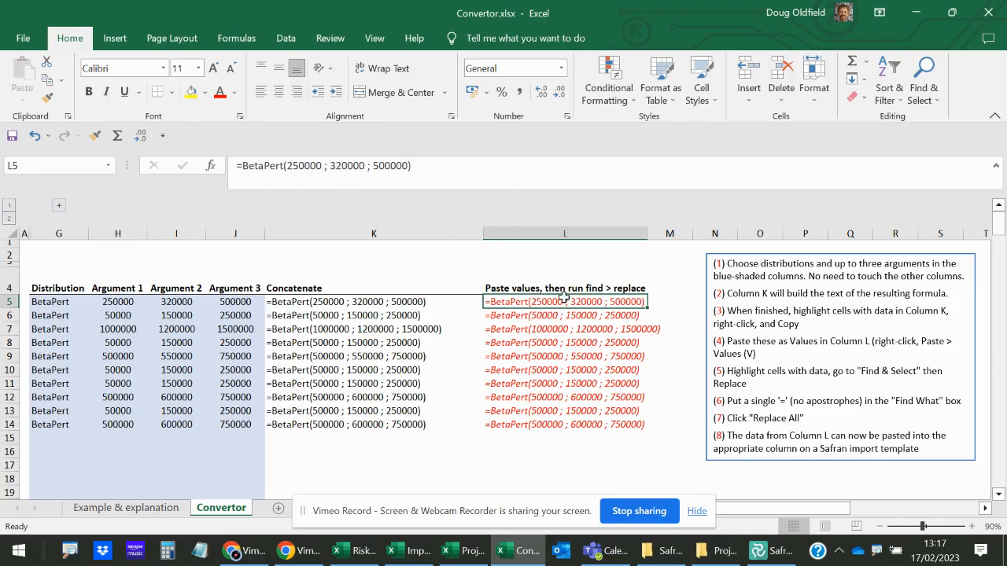
Remove every "=" from L5:L14 by replacing it with nothing using Find and Replace
left_click_drag(566, 302, 567, 420)
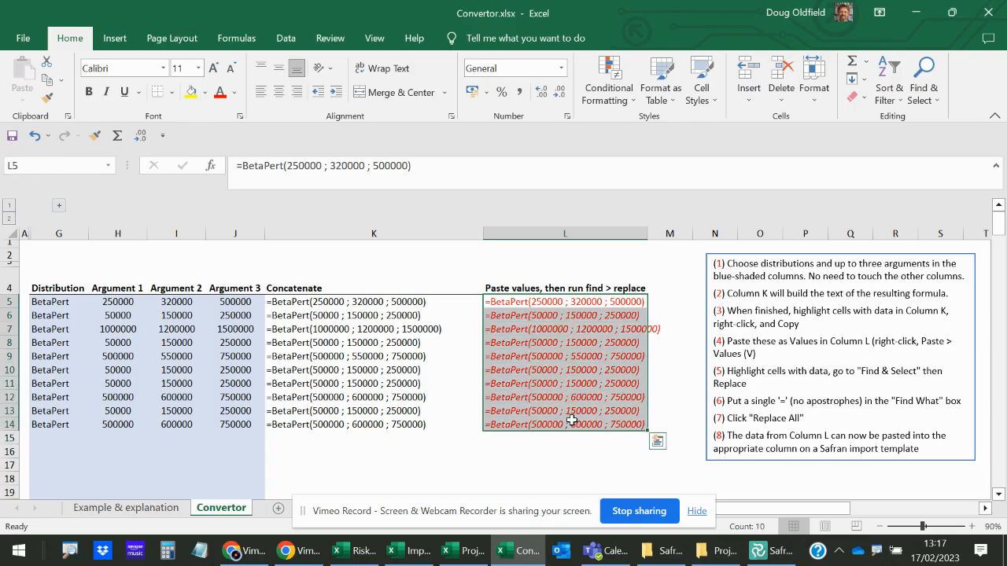
left_click(928, 88)
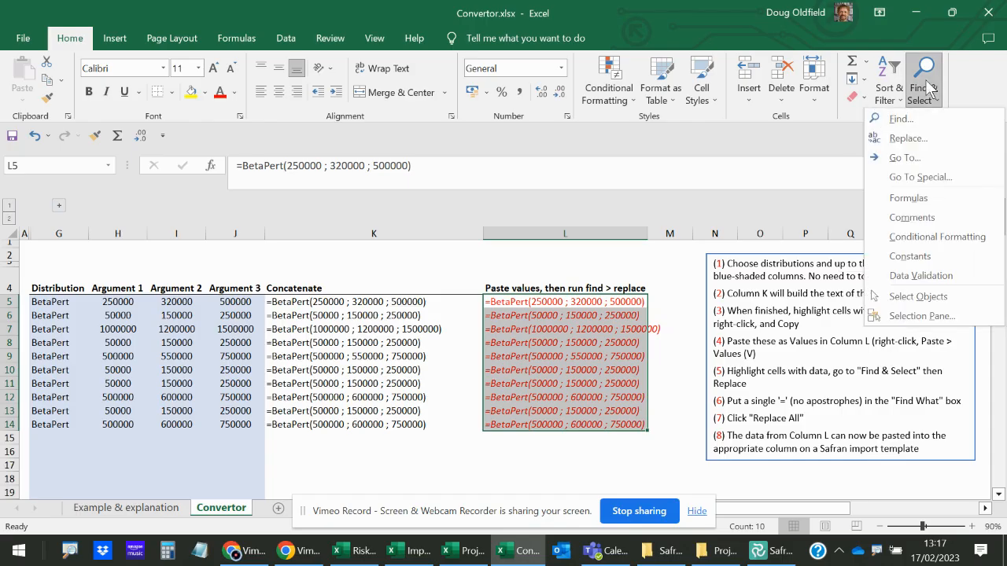
left_click(918, 138)
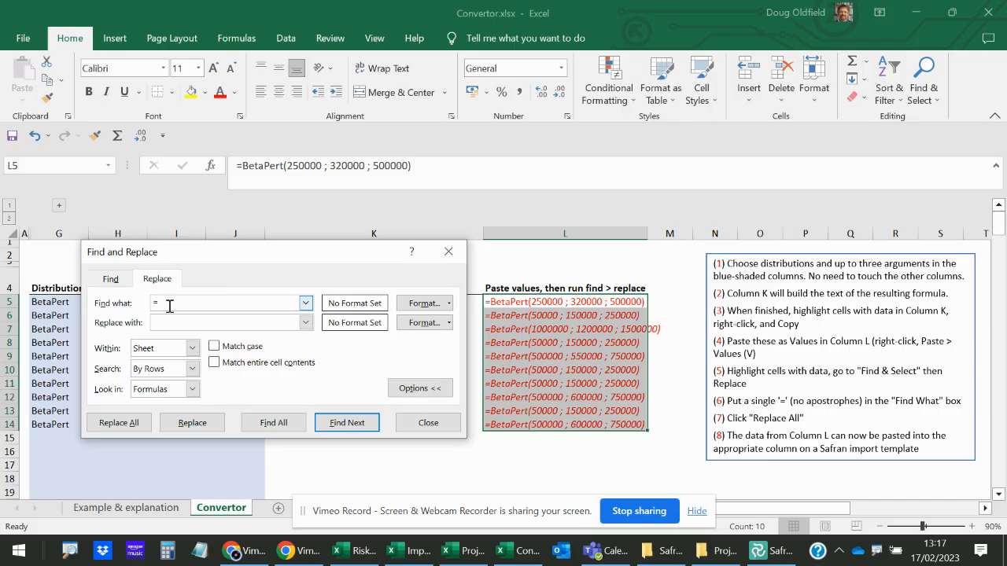
left_click_drag(265, 262, 586, 107)
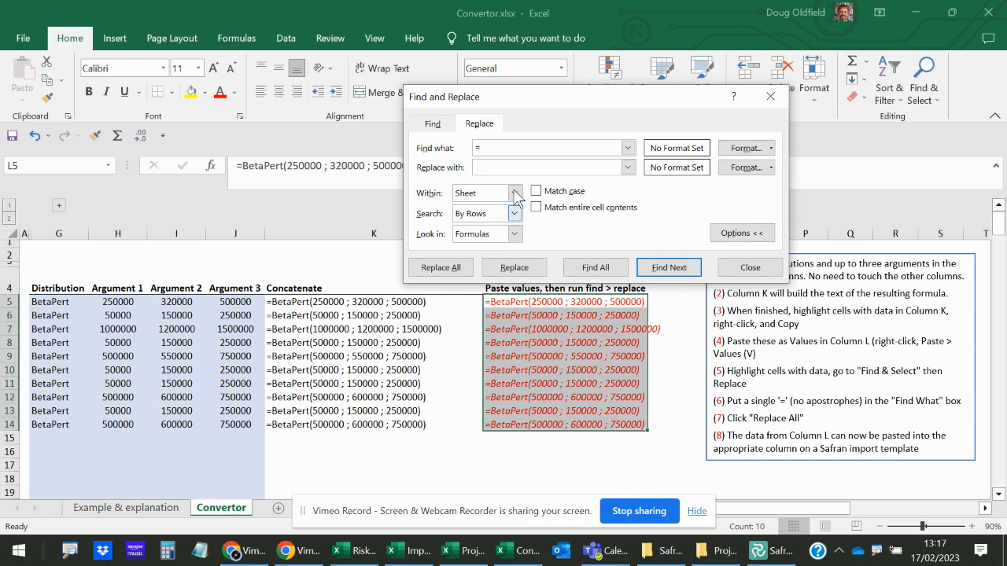
left_click(431, 269)
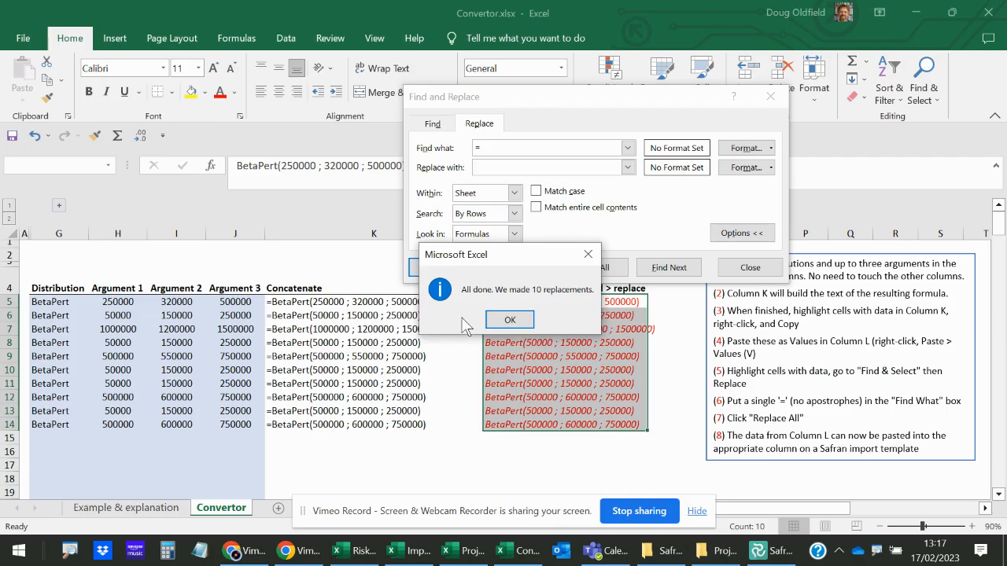
left_click(508, 319)
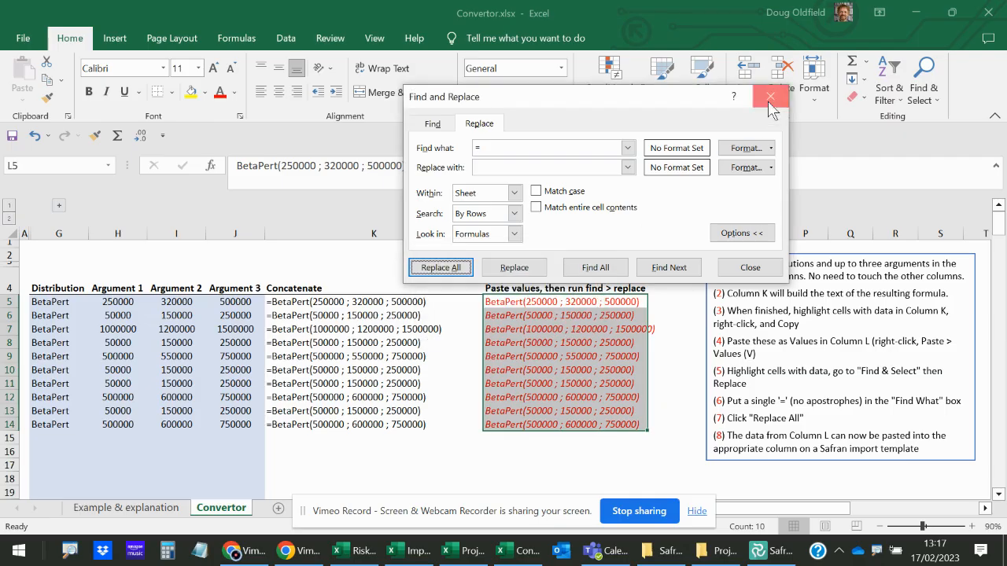
left_click(770, 96)
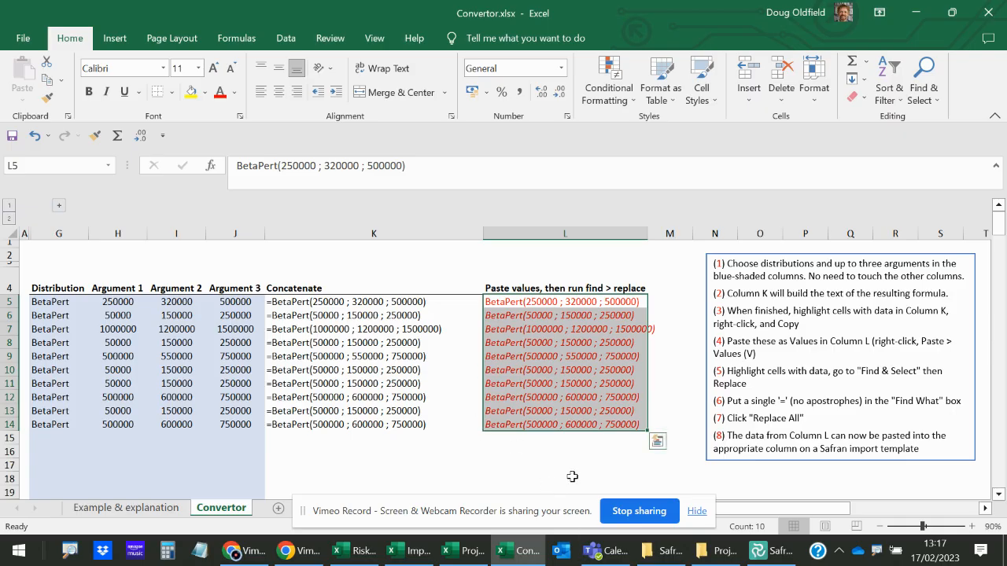
Copy the cleaned distribution text L5:L14 and paste it as values at K5 under Distribution in the Import Template workbook
right_click(517, 303)
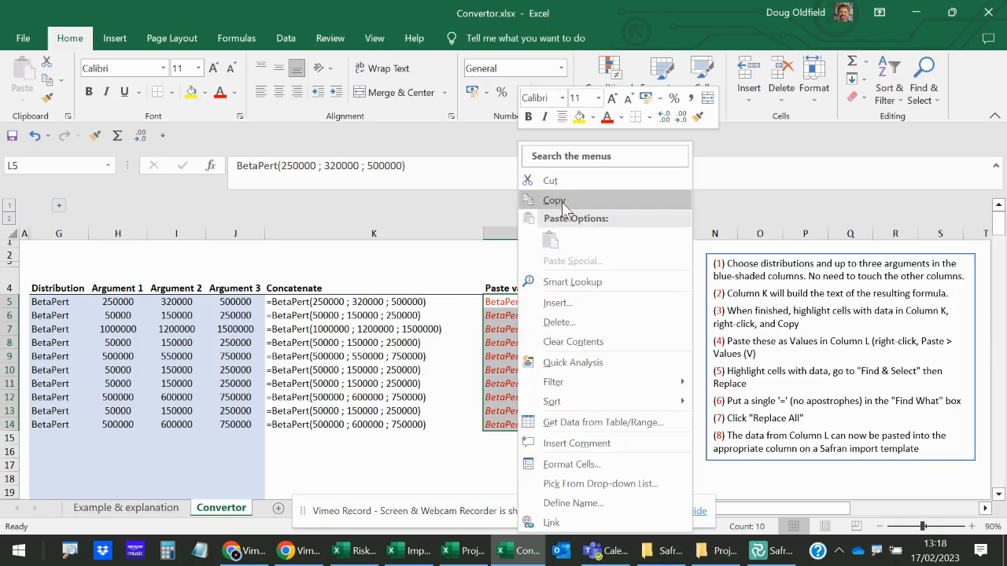
left_click(561, 202)
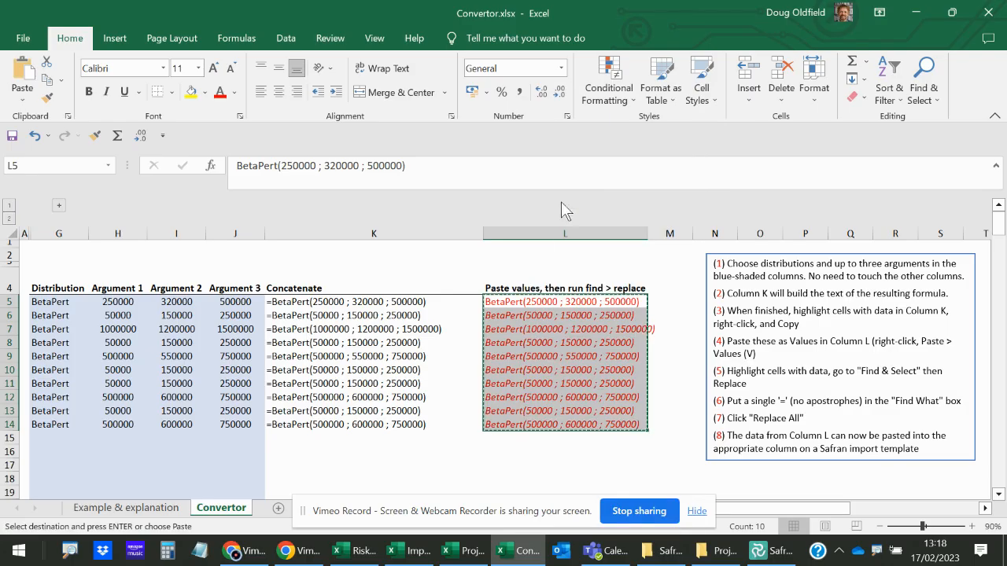
left_click(409, 551)
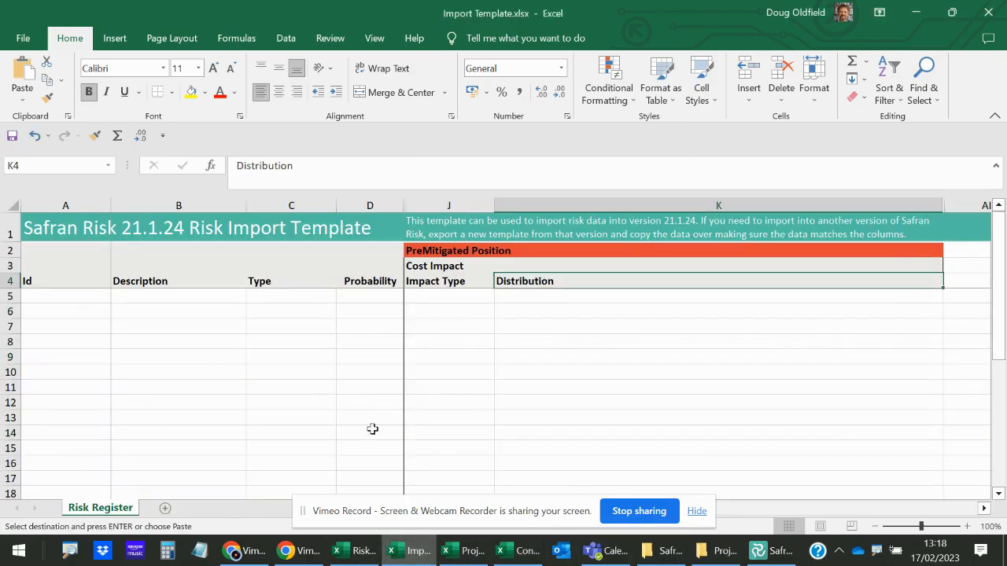
left_click(543, 296)
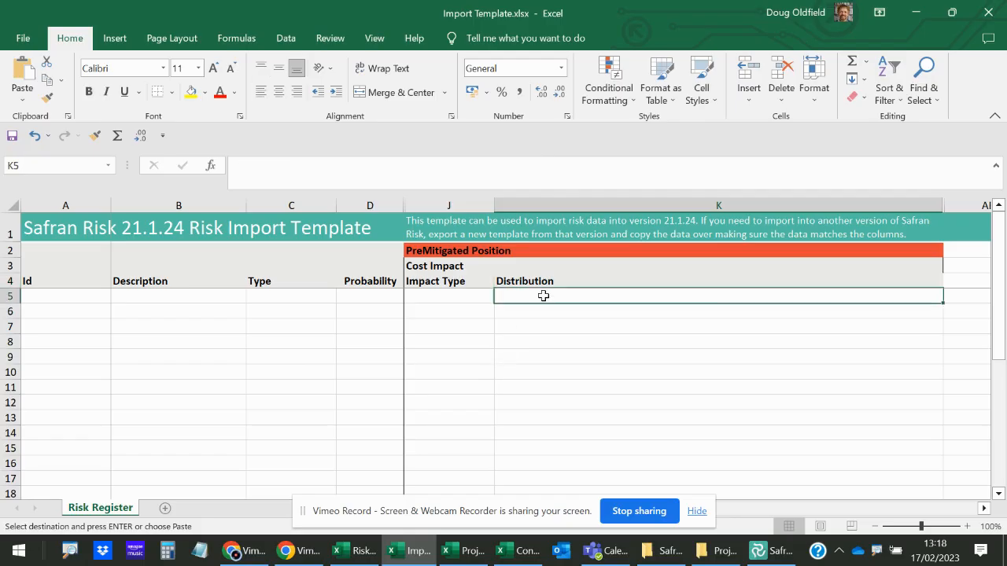
right_click(542, 296)
left_click(597, 239)
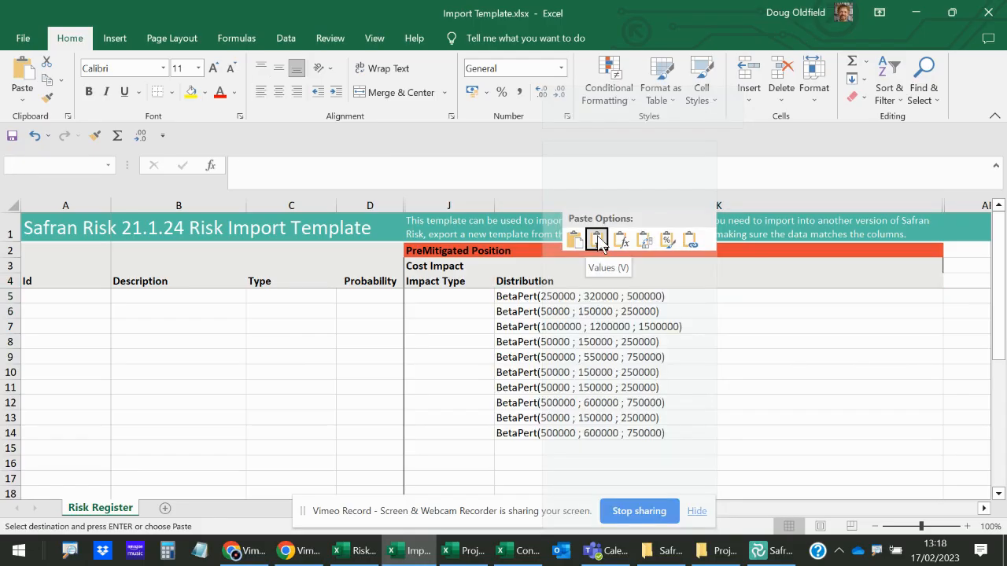
left_click(598, 239)
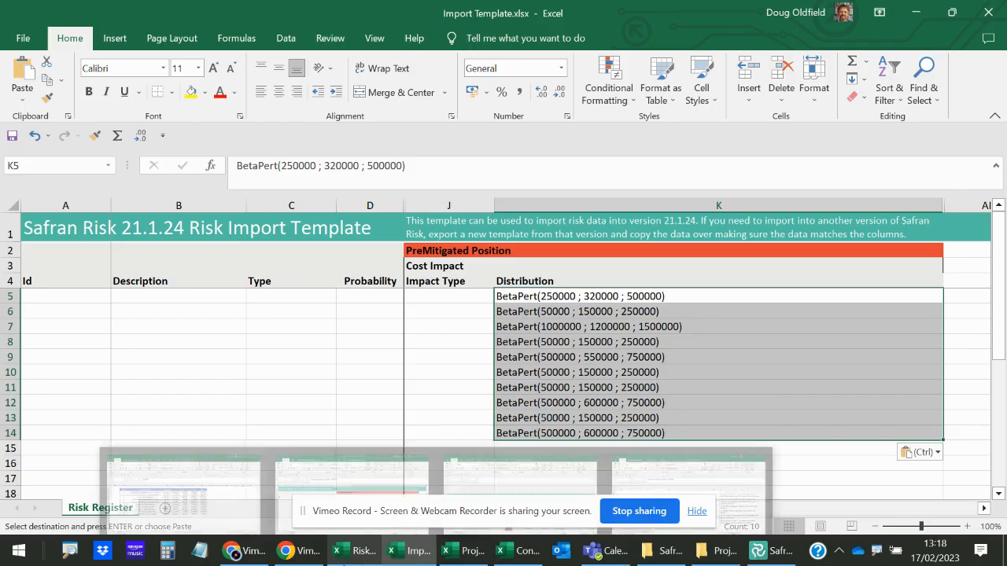
Copy the risk IDs and descriptions B3:C12 from the Risk Register workbook and paste them as values at A5 in the Import Template workbook
left_click(353, 556)
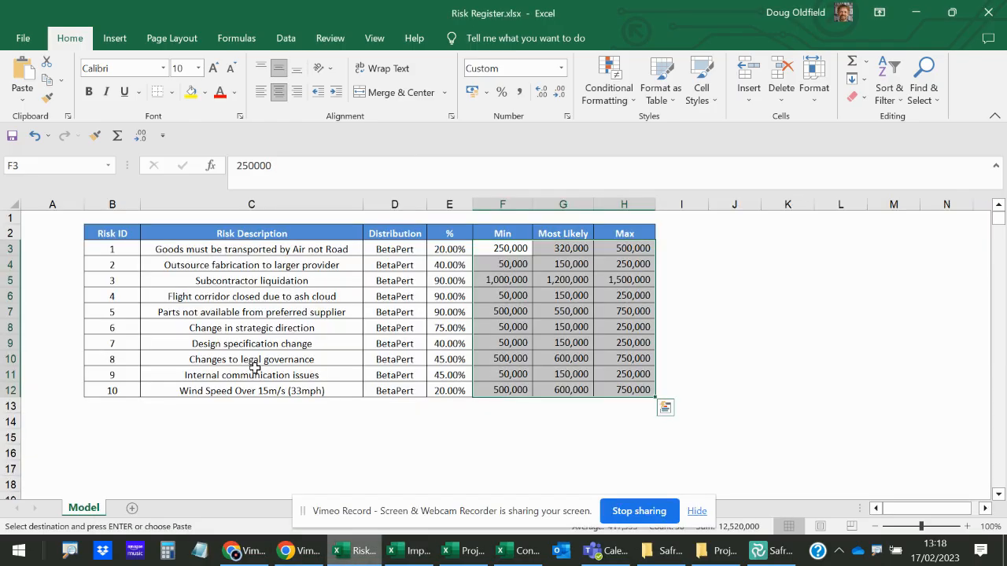
left_click_drag(112, 250, 204, 383)
right_click(226, 250)
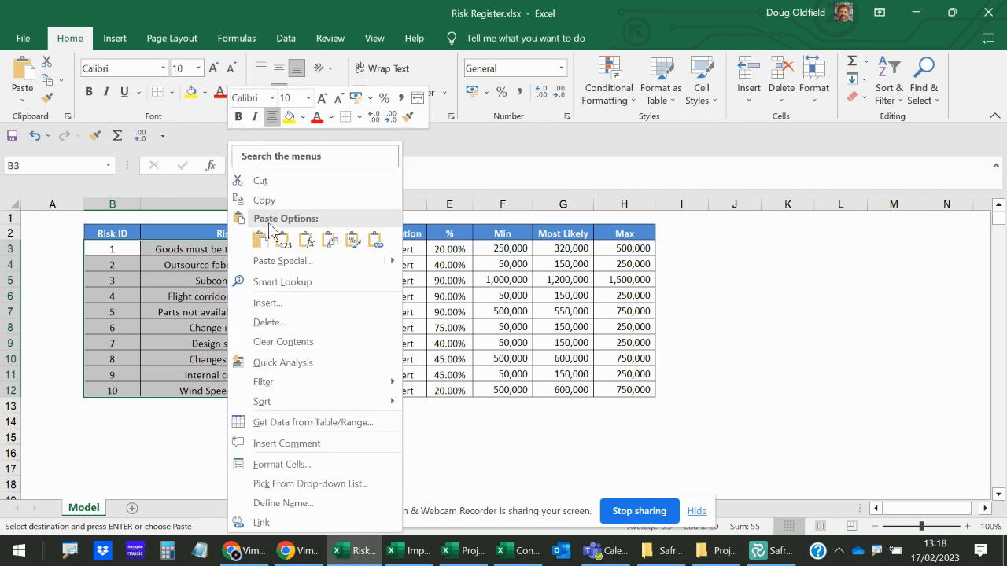
left_click(254, 200)
left_click(498, 554)
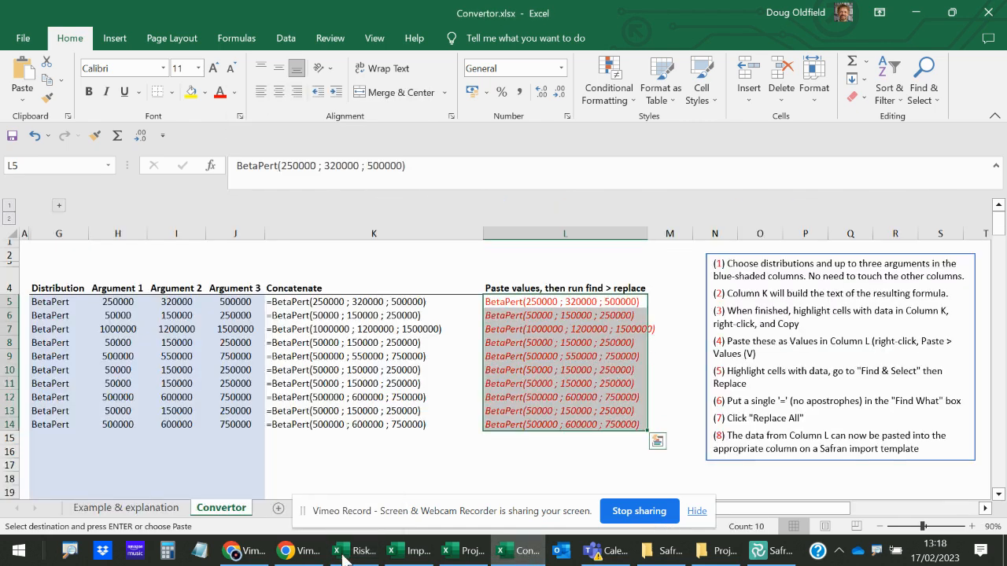
left_click(434, 555)
left_click(65, 296)
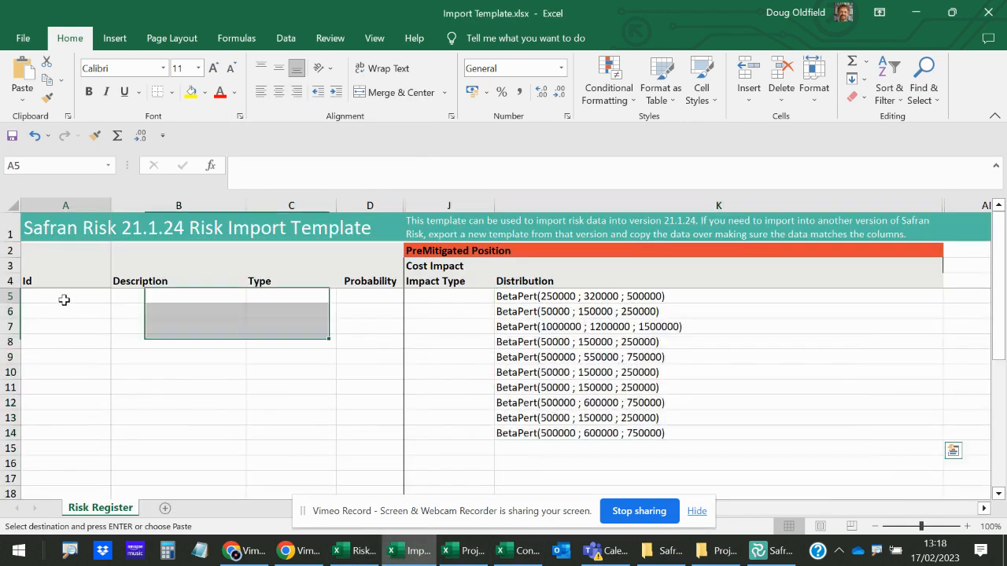
right_click(66, 295)
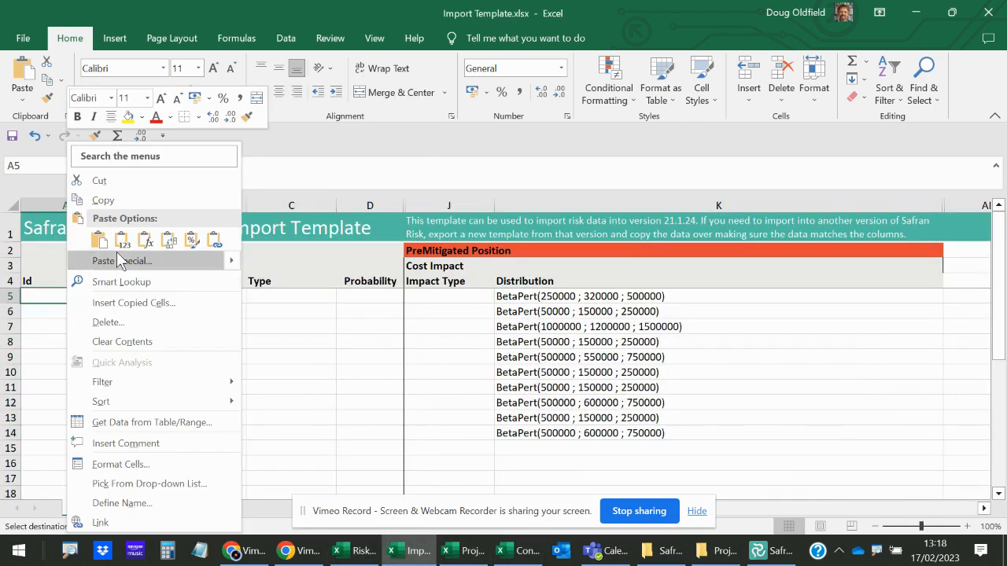
left_click(118, 236)
Copy the percentages E3:E12 from the Risk Register workbook and paste them at D5 under Probability in the Import Template workbook
left_click(372, 299)
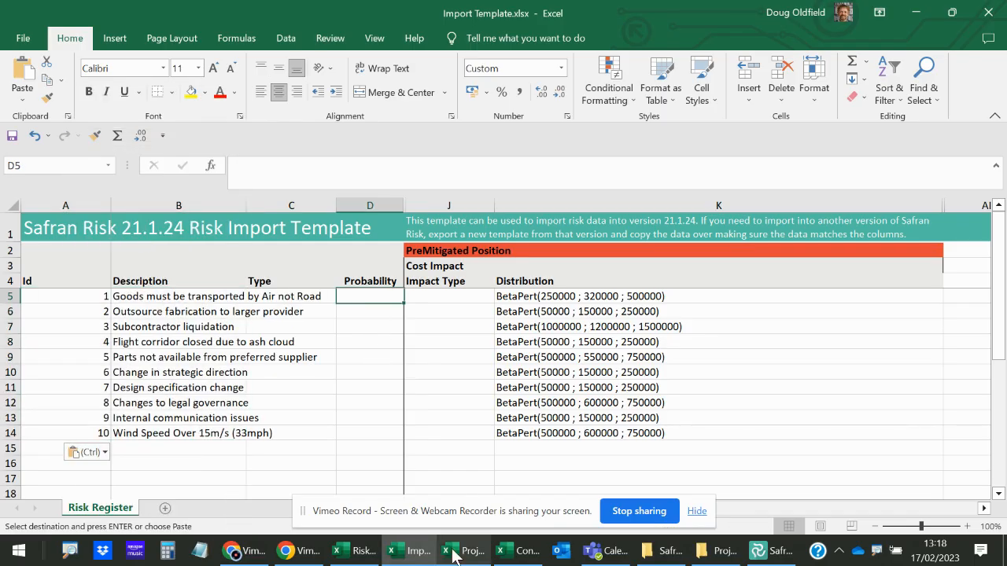
mouse_move(472, 554)
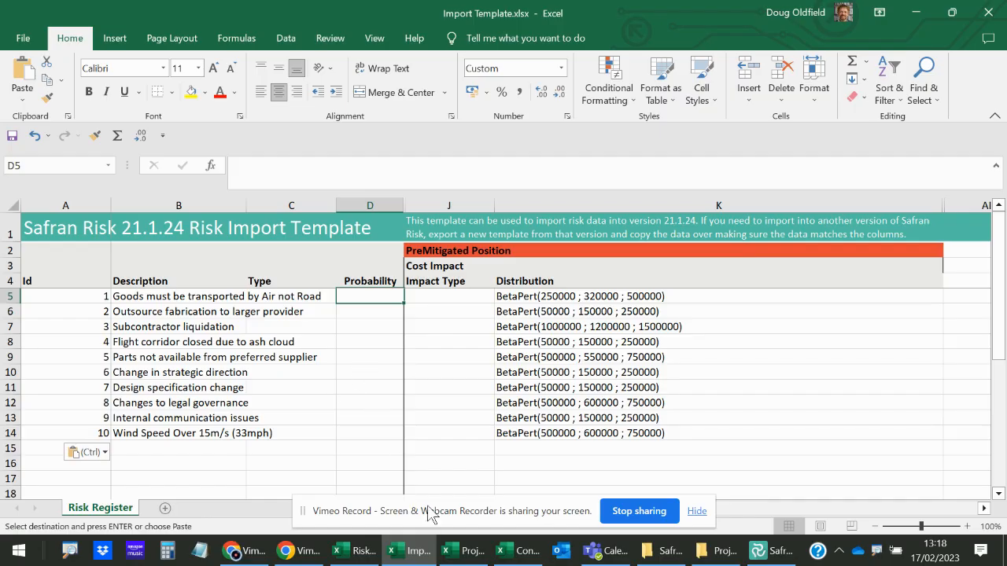
mouse_move(336, 556)
left_click(362, 552)
left_click_drag(439, 251, 449, 391)
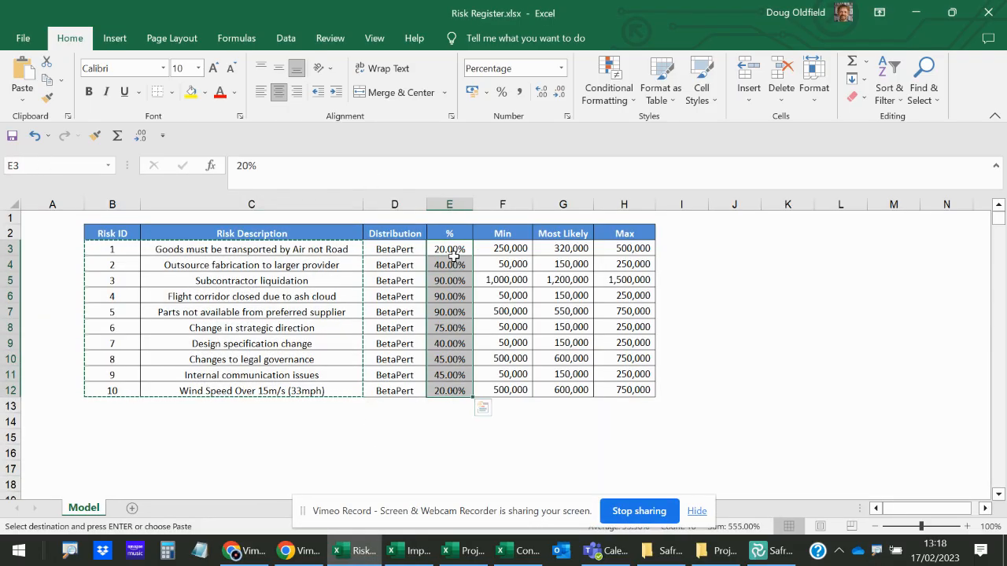
right_click(460, 252)
left_click(480, 196)
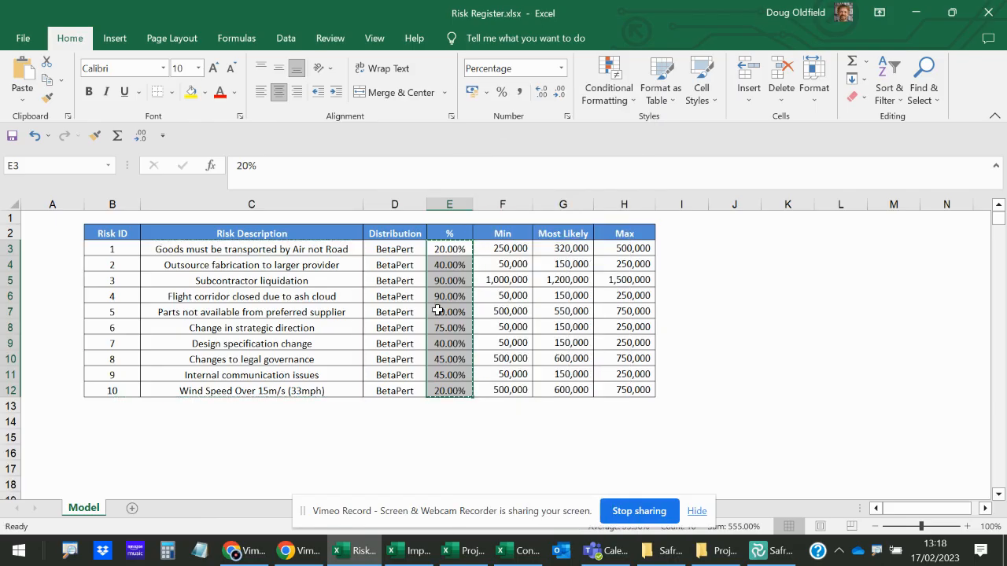
left_click(511, 552)
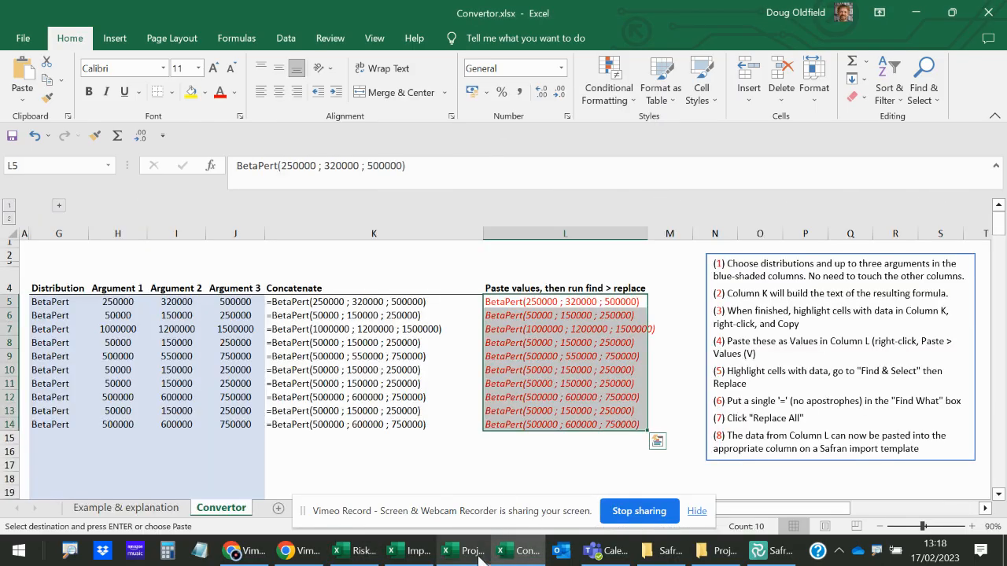
left_click(409, 552)
right_click(369, 298)
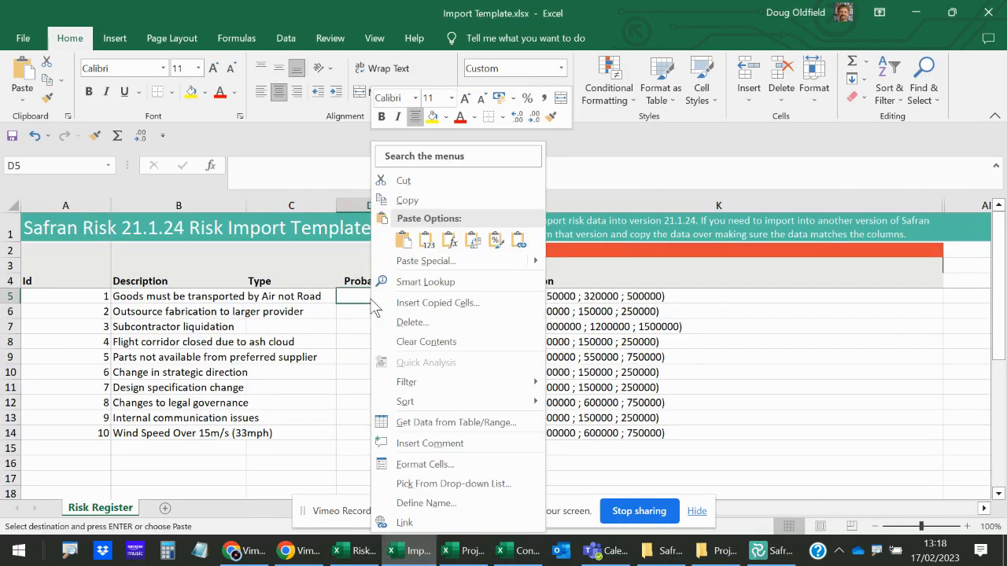
left_click(449, 236)
key("Return")
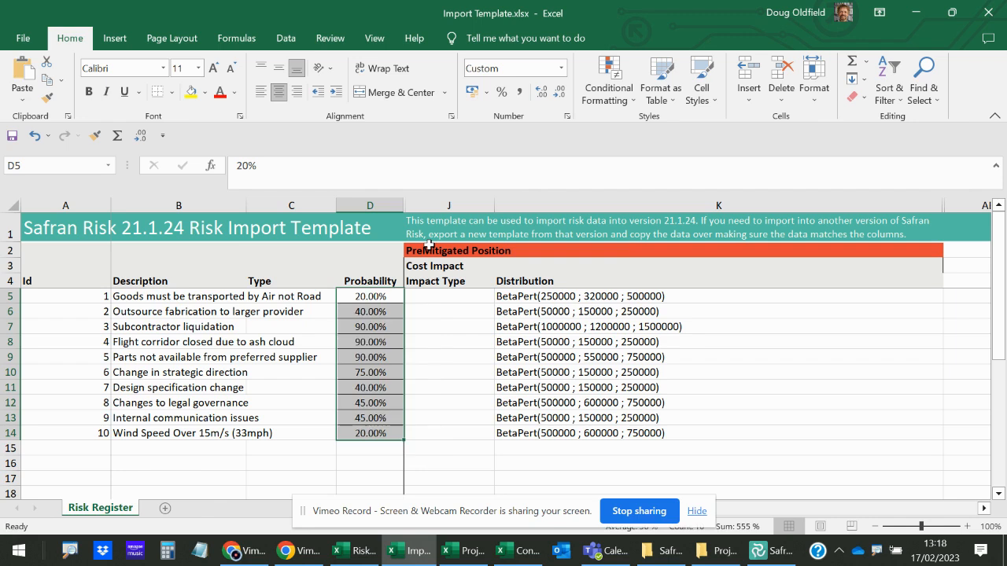
left_click(780, 413)
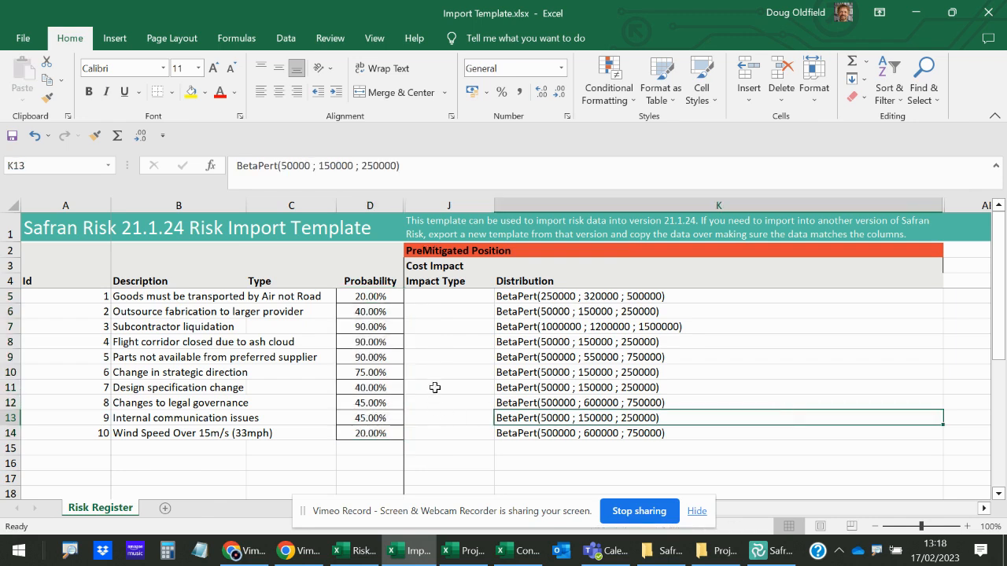
Set the risk Type in C5 to Standard and fill it down to C14
left_click(316, 299)
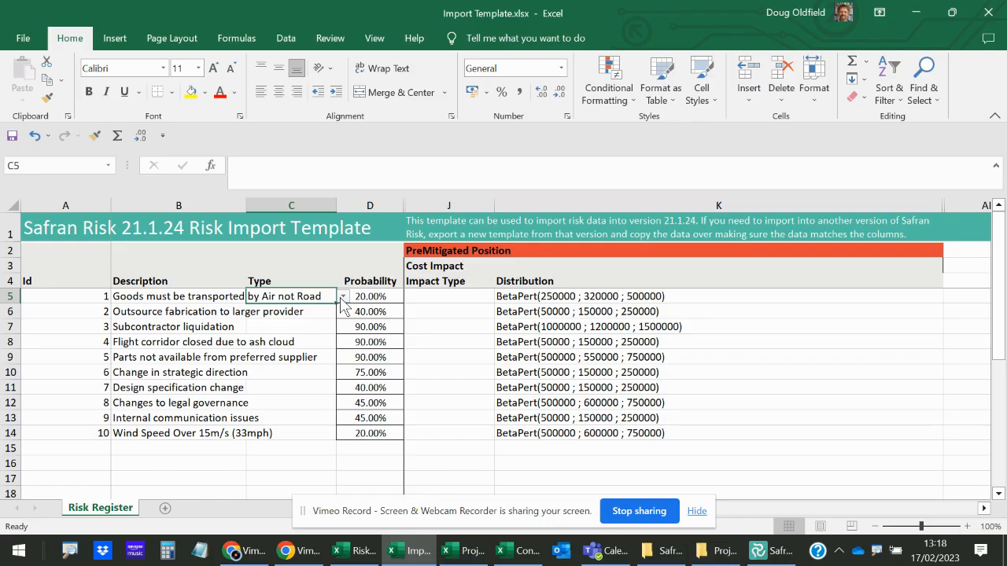
left_click(343, 297)
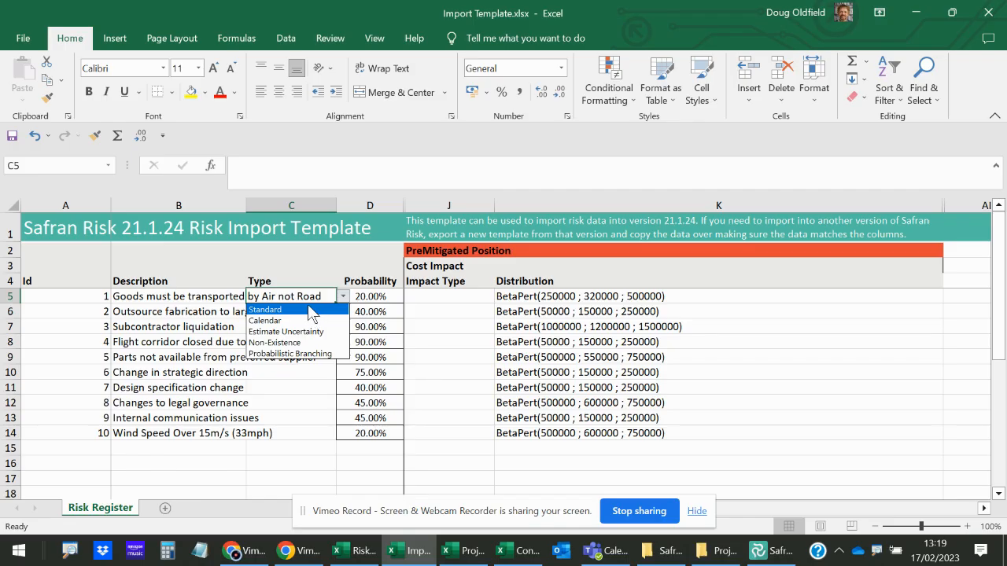
left_click(312, 312)
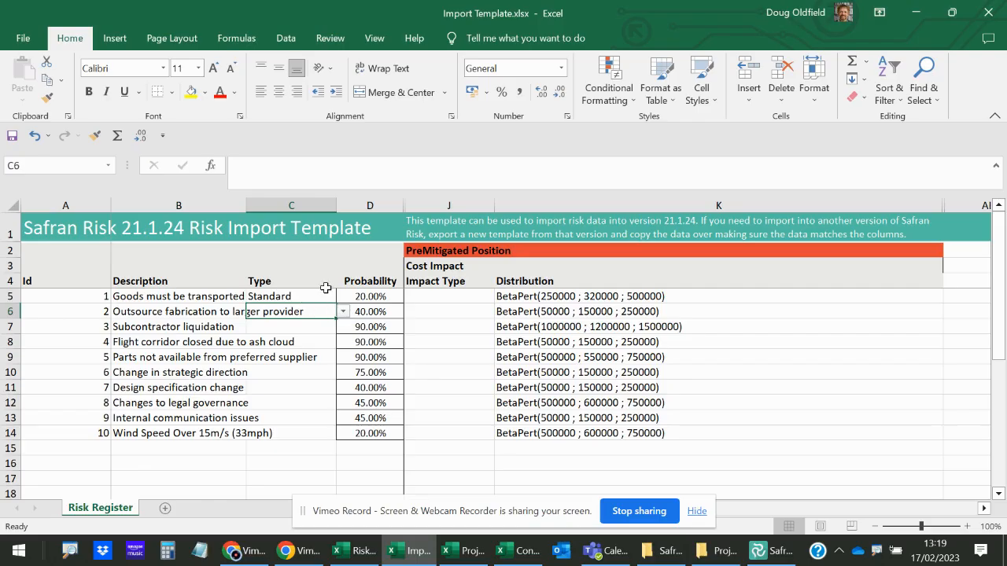
left_click_drag(339, 305, 335, 437)
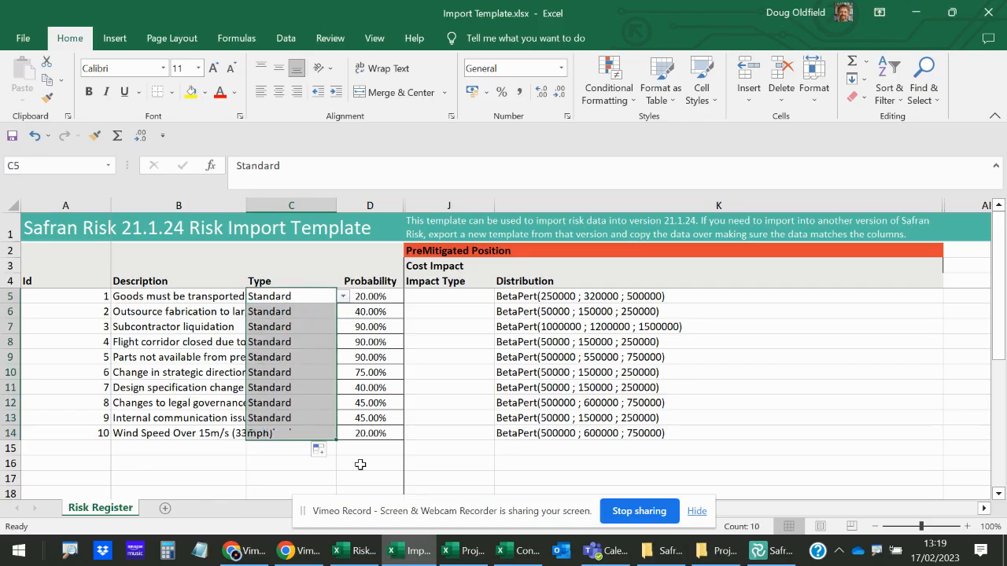
Set the cost Impact Type in J5 to Absolute and fill it down to J14
left_click(442, 298)
left_click(501, 297)
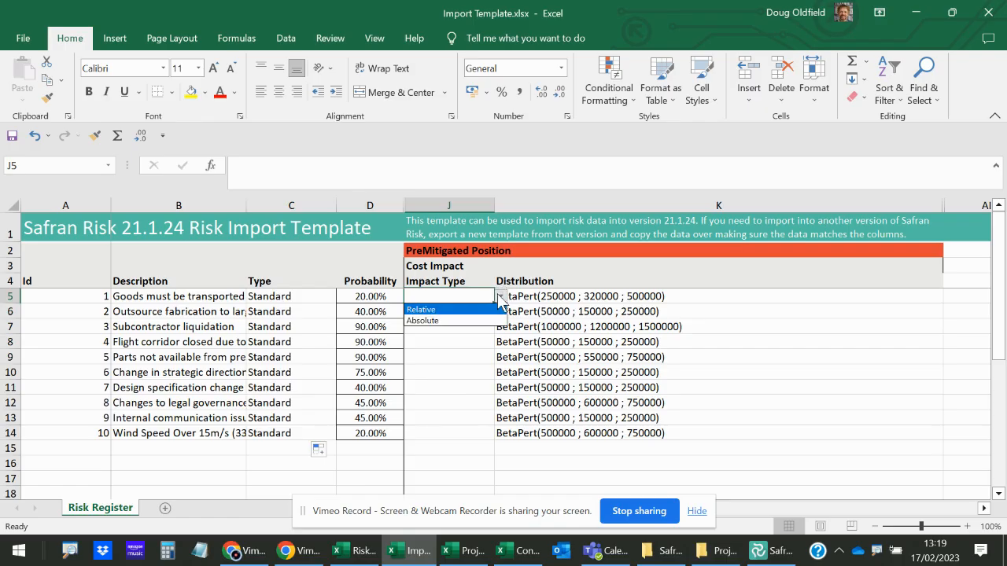
left_click(461, 319)
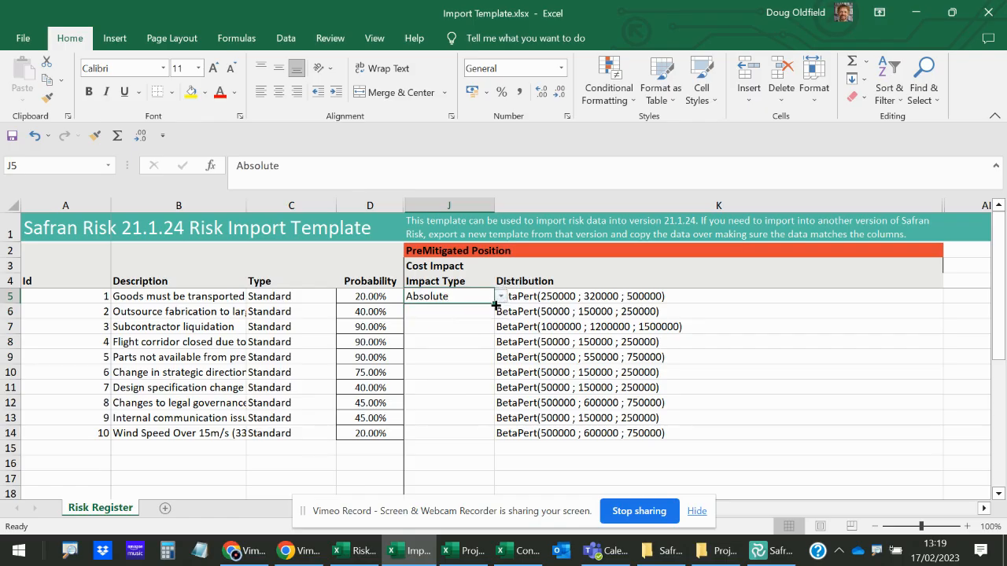
double_click(494, 304)
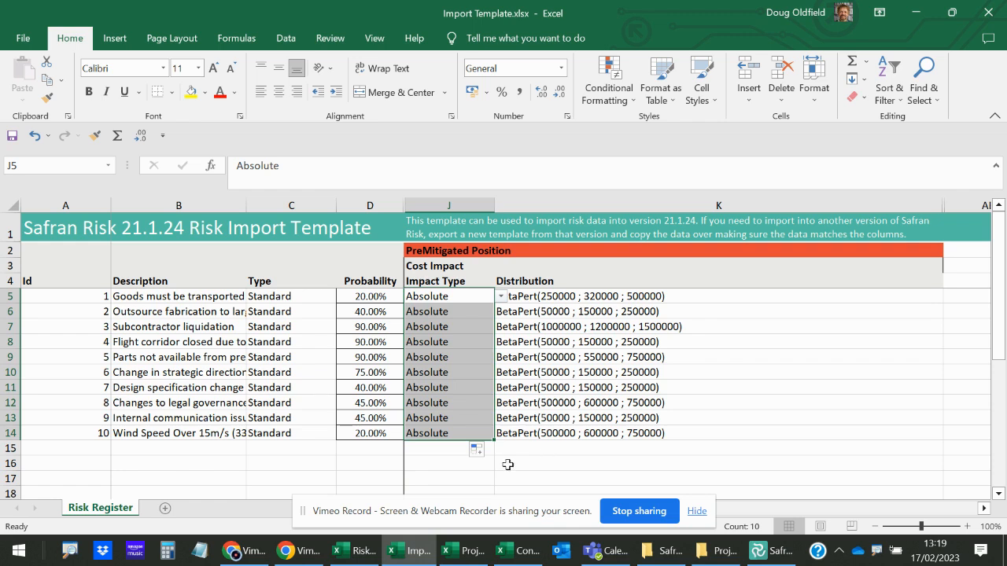
key("Return")
left_click(701, 438)
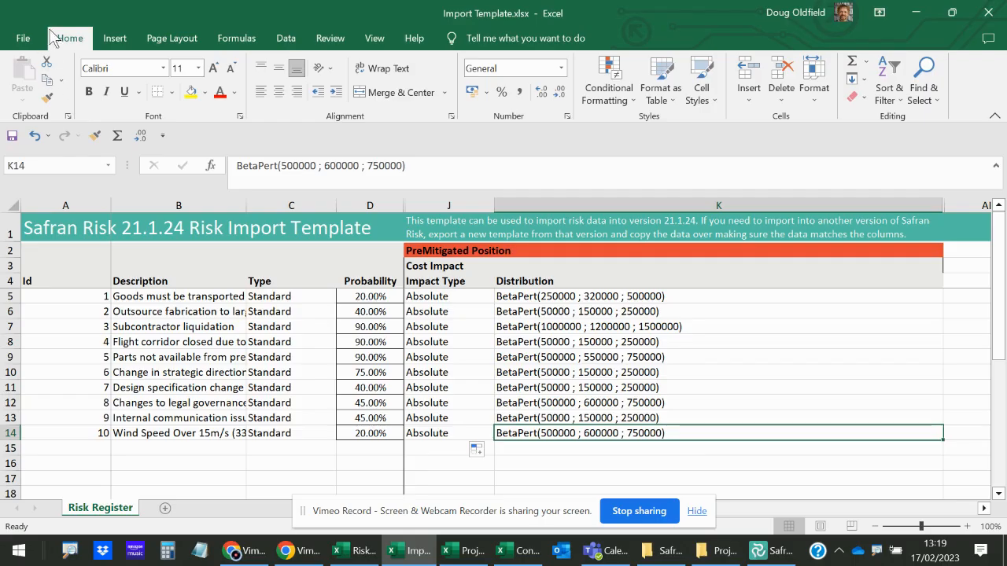
Save a copy of the completed template as "Filled Risks" in the Safran Convertor folder
left_click(21, 38)
left_click(92, 260)
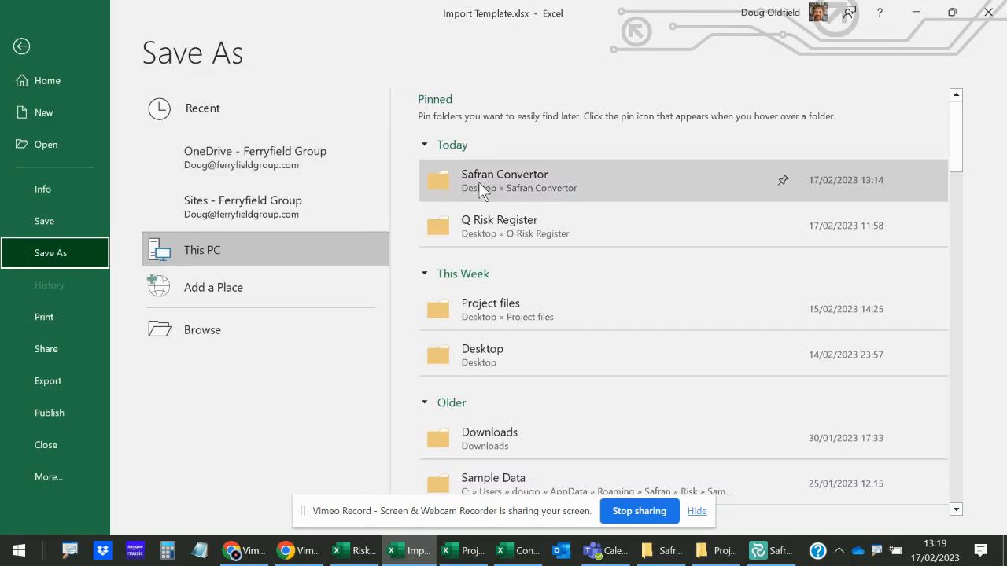
left_click(495, 191)
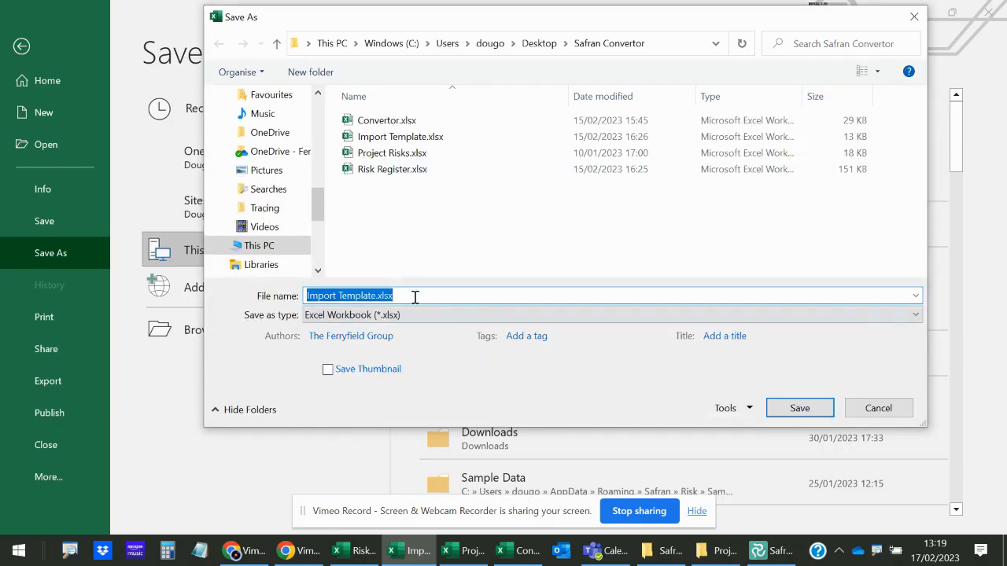
type("Filled Risks")
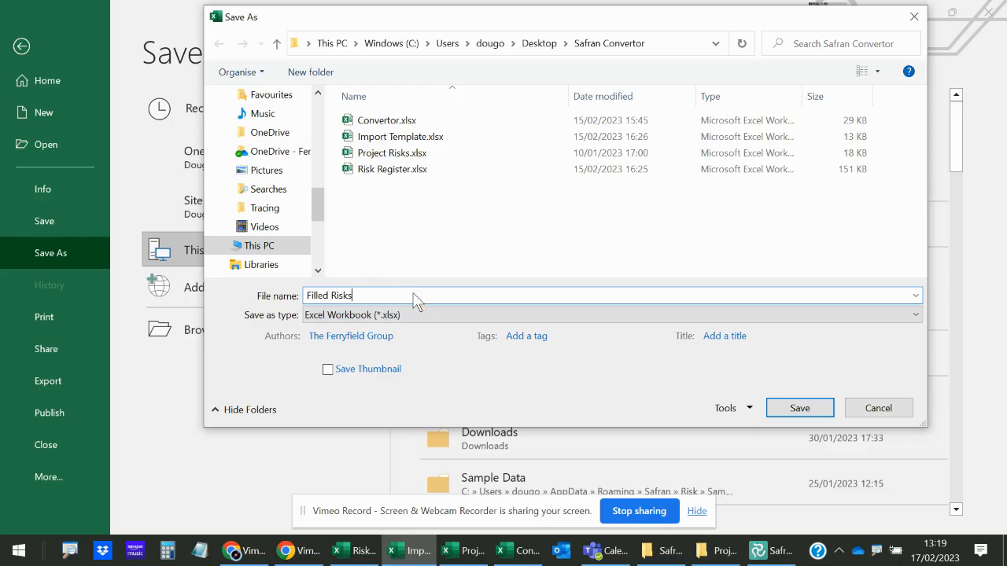
left_click(782, 410)
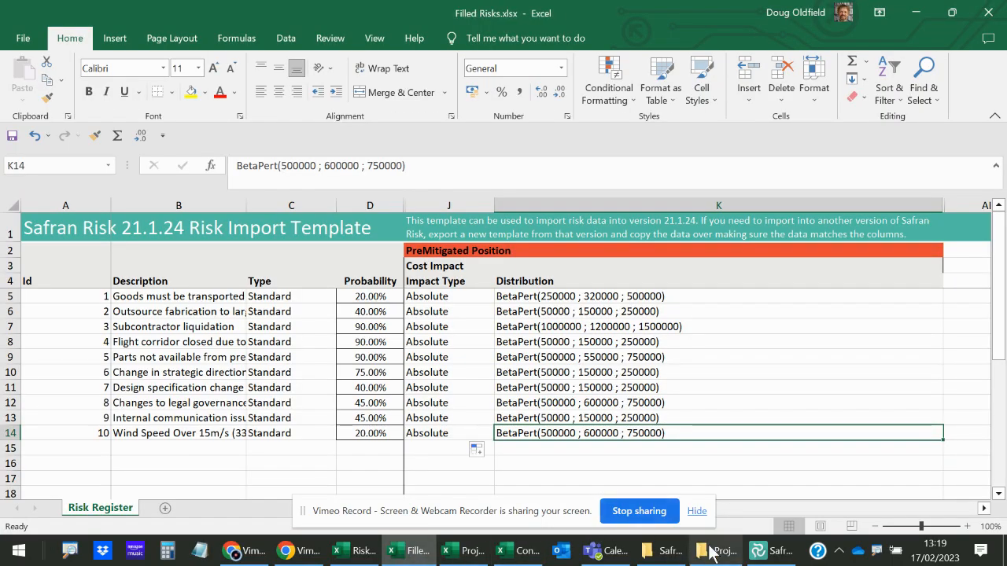
Switch to Safran Risk and try to import Filled Risks.xlsx from the Safran Convertor folder on the Desktop into Project Risks
left_click(775, 553)
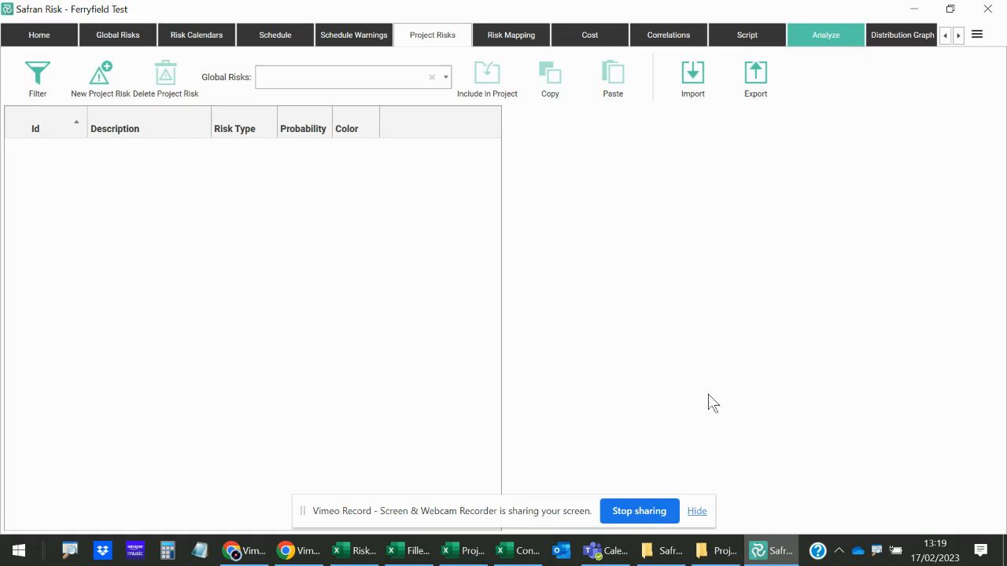
left_click(692, 82)
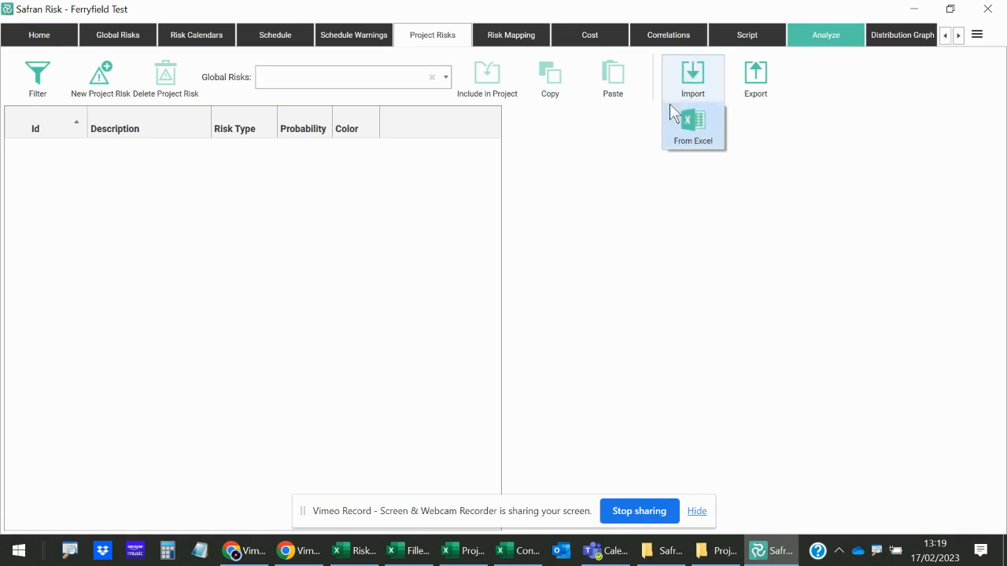
left_click(683, 127)
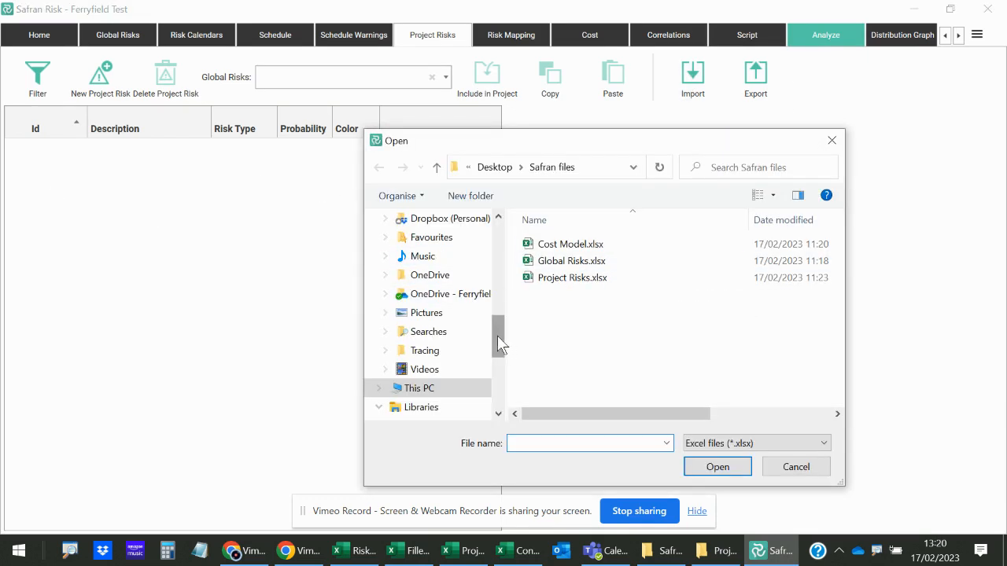
left_click_drag(497, 335, 498, 250)
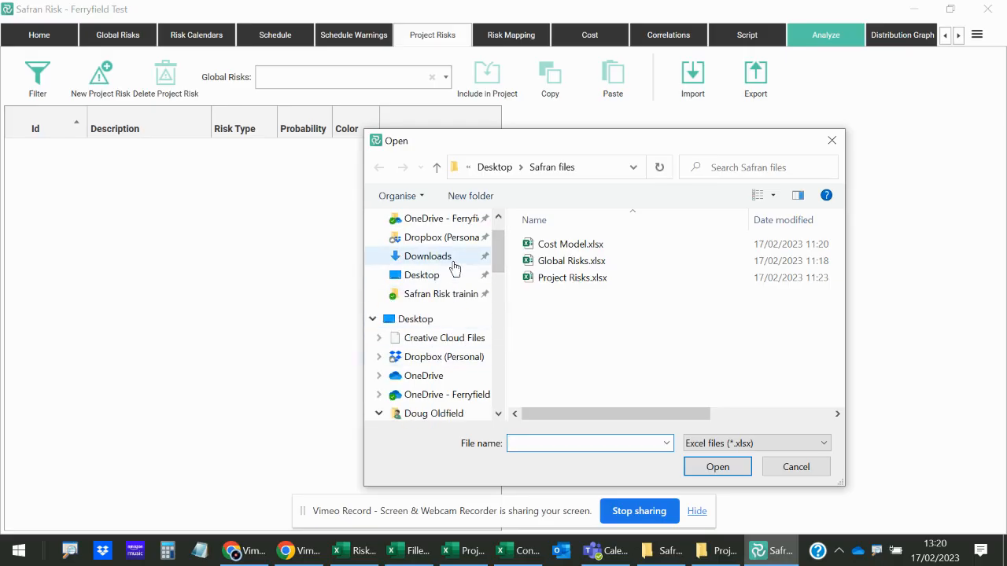
scroll(616, 299, "right", 2)
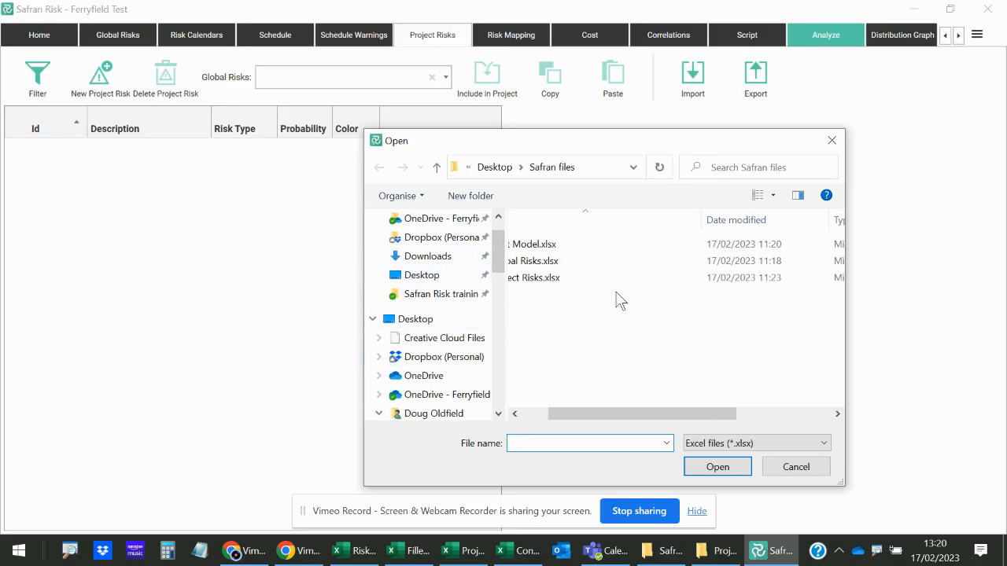
left_click(431, 277)
double_click(595, 358)
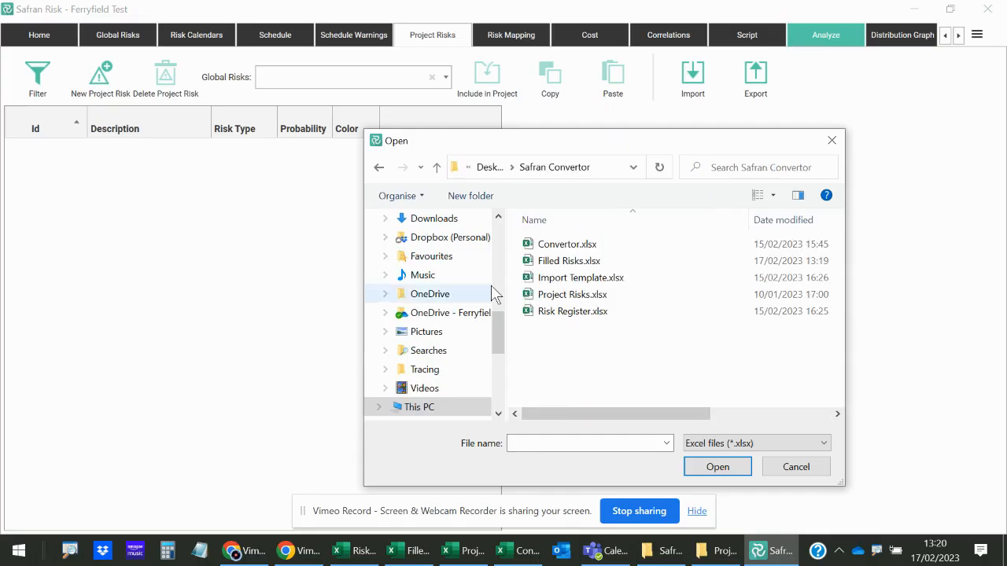
left_click(584, 267)
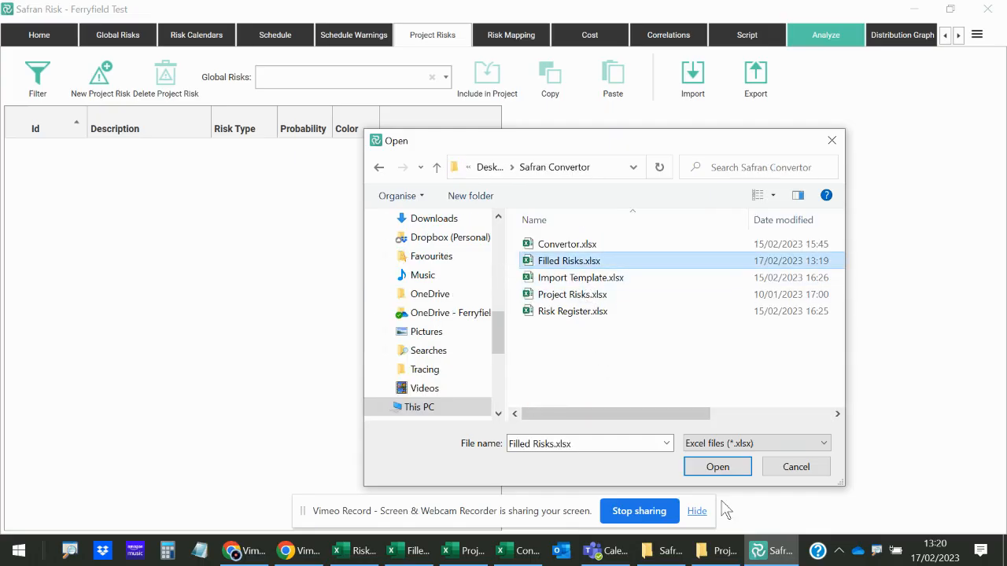
left_click(714, 468)
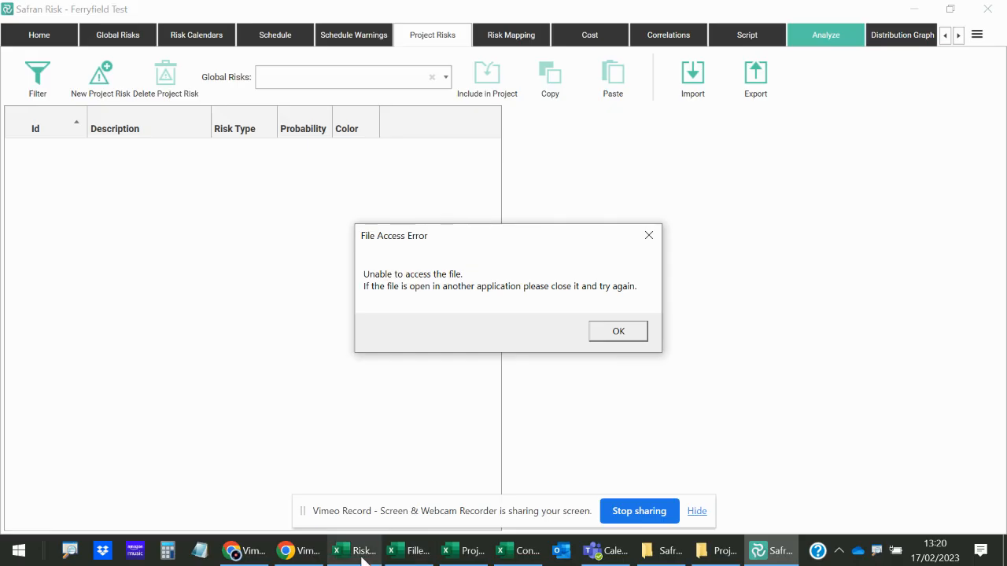
Close the Filled Risks workbook in Excel and return to Safran Risk
left_click(407, 553)
left_click(996, 9)
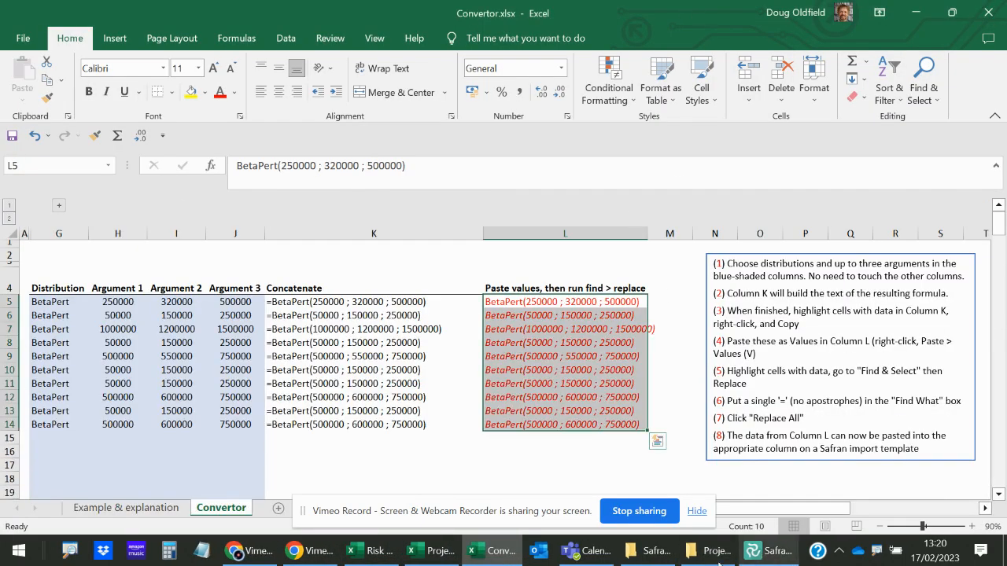
left_click(771, 552)
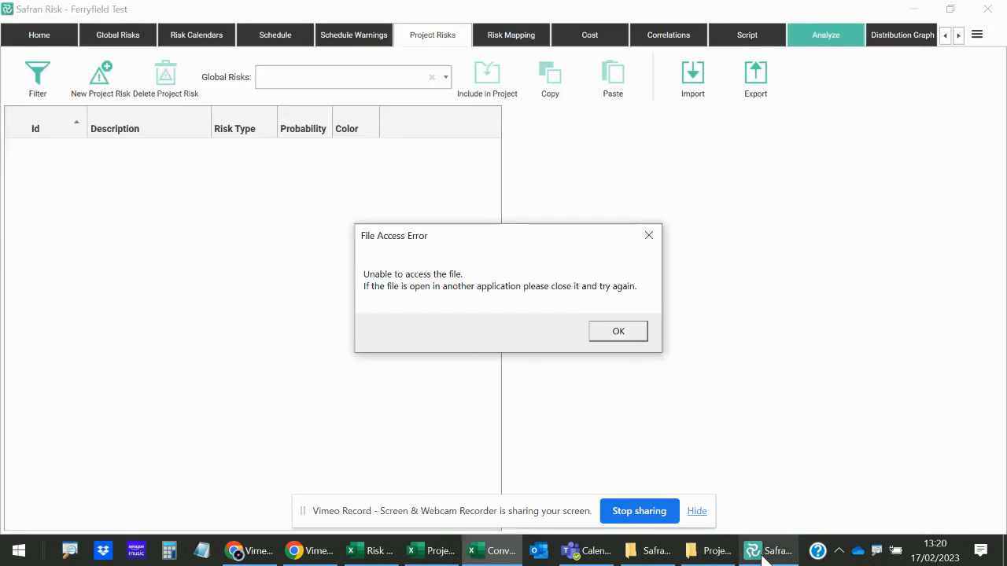
Import Filled Risks.xlsx from the Safran Convertor folder into Project Risks
left_click(616, 336)
left_click(697, 93)
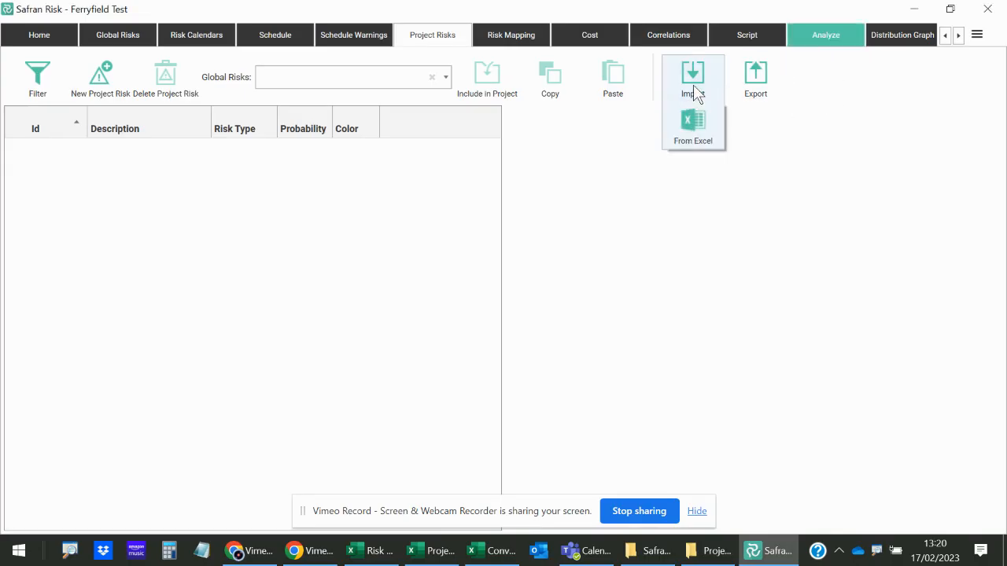
left_click(686, 128)
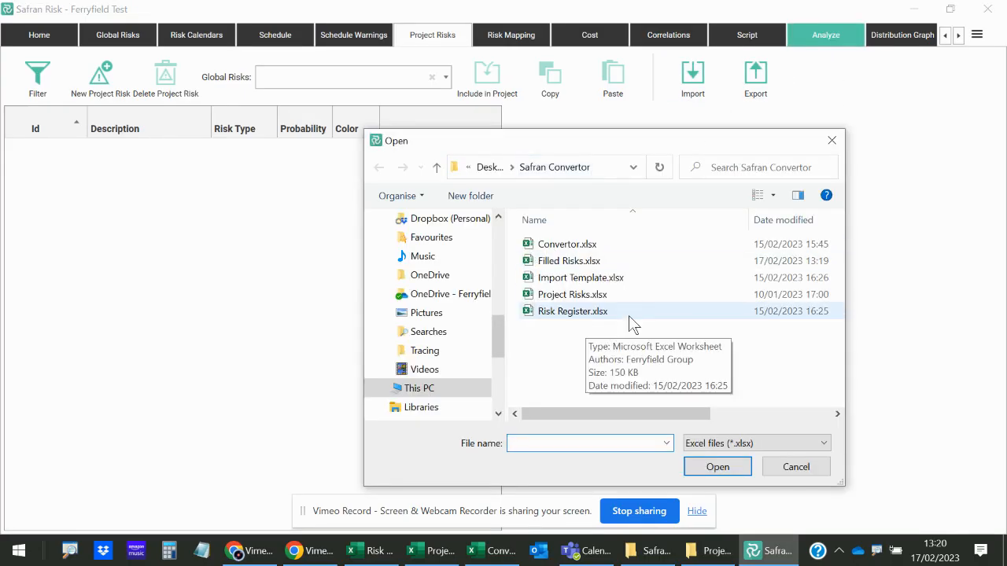
left_click(589, 263)
left_click(708, 471)
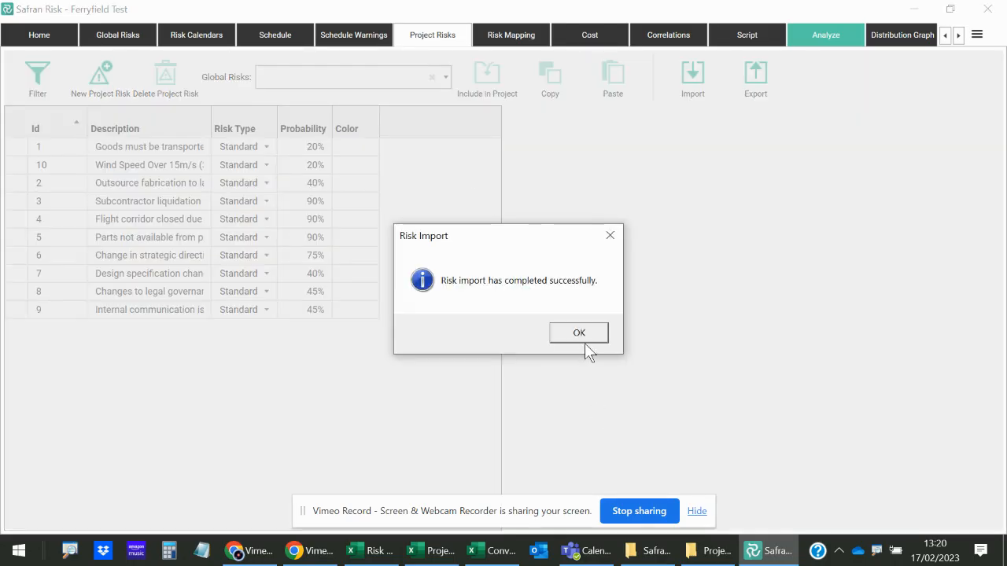
left_click(586, 333)
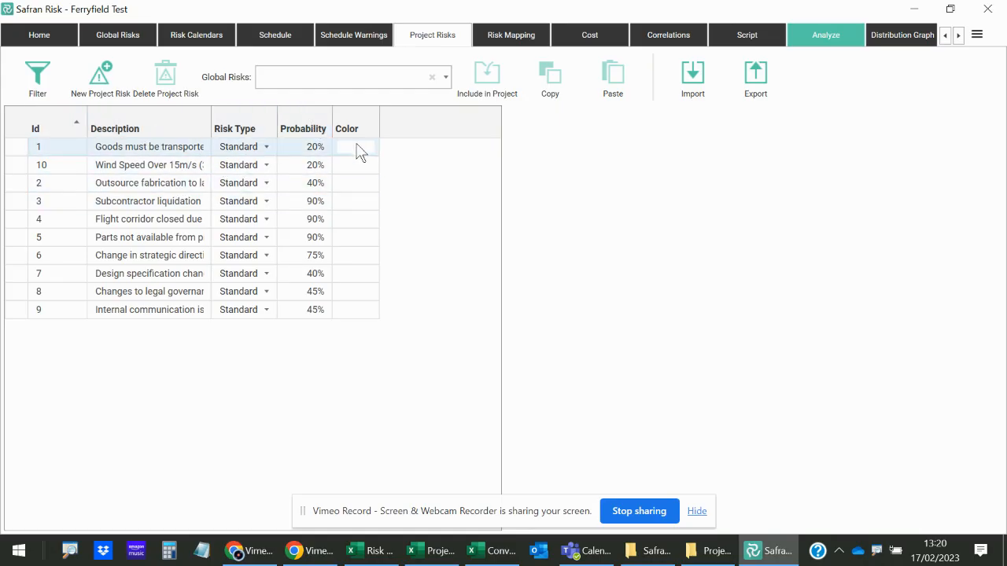
Examine the impacts of the imported risks from risk 2 down to risk 9, enlarging the impacts pane and widening the Description column
left_click(138, 183)
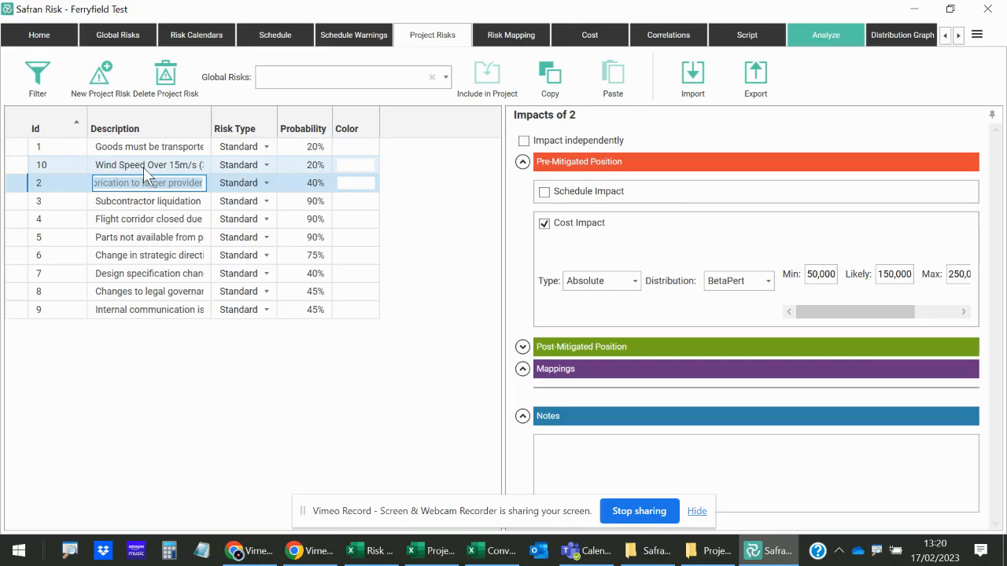
left_click_drag(505, 189, 335, 188)
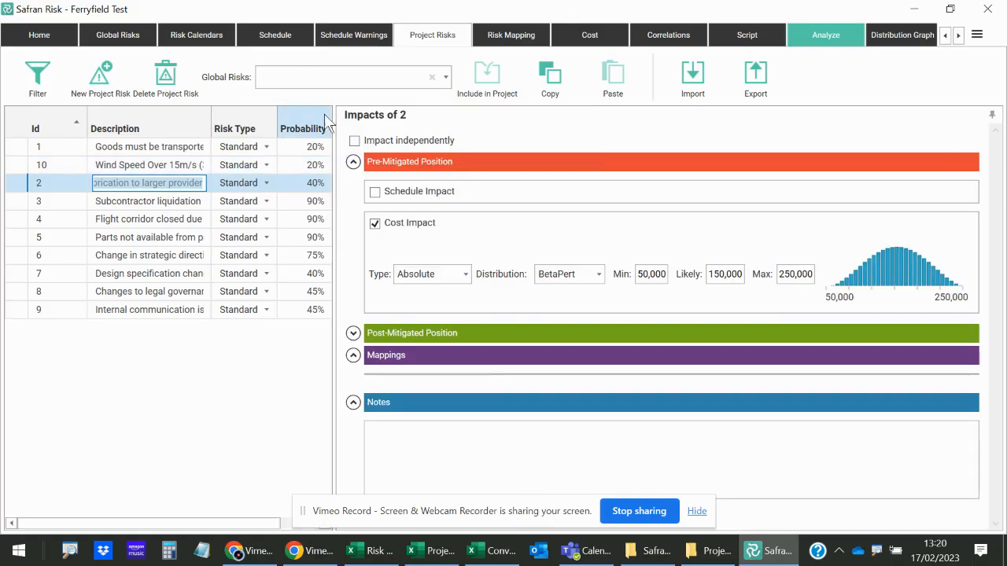
key("Down")
key("Down")
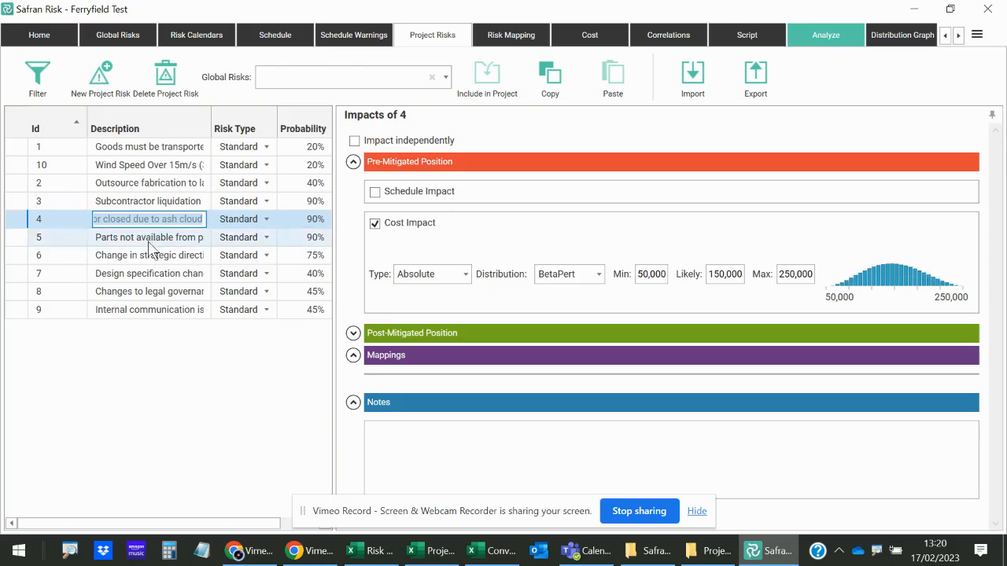
key("Down")
key("Down")
key("Down")
key("Down")
key("Down")
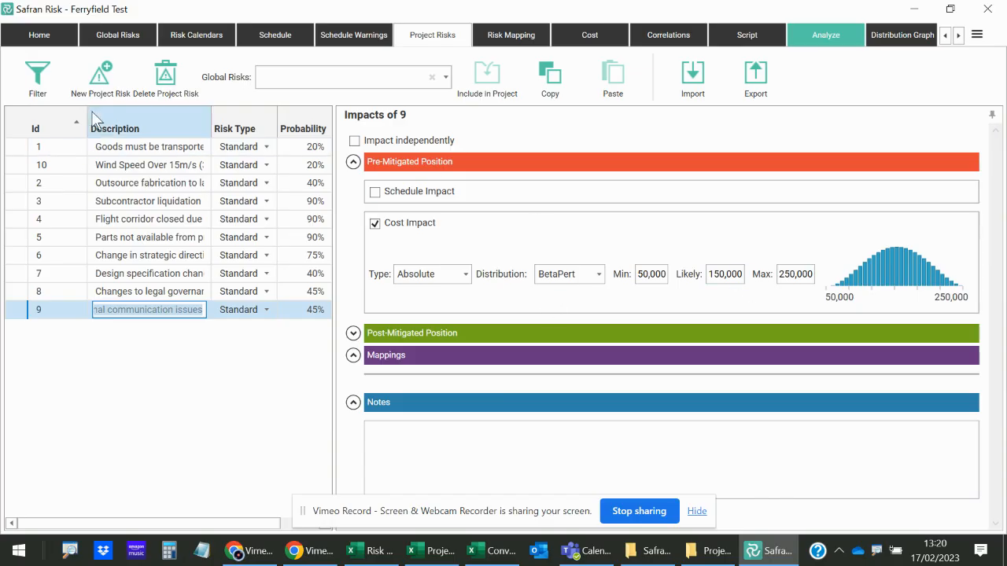
left_click_drag(86, 113, 62, 113)
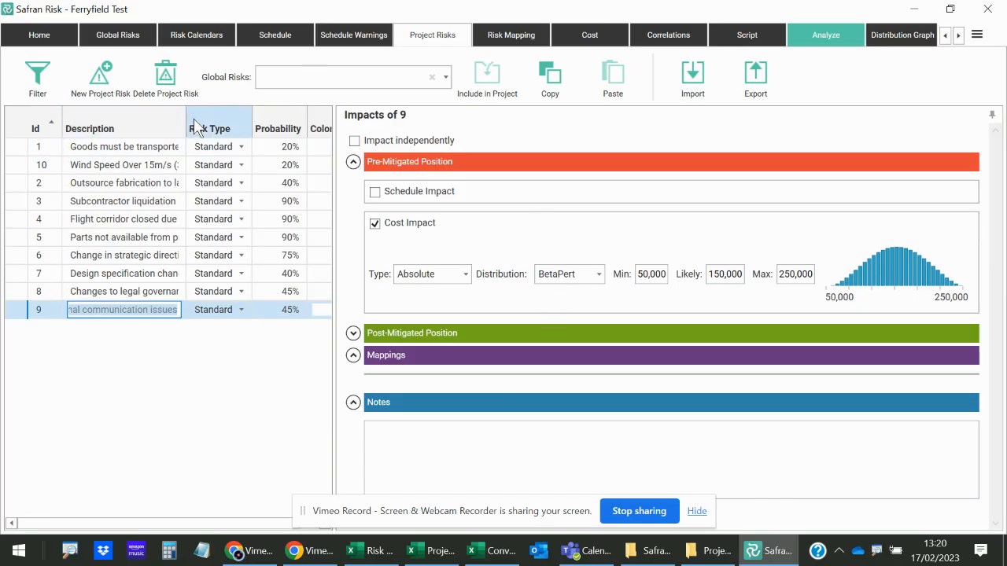
left_click_drag(188, 118, 205, 118)
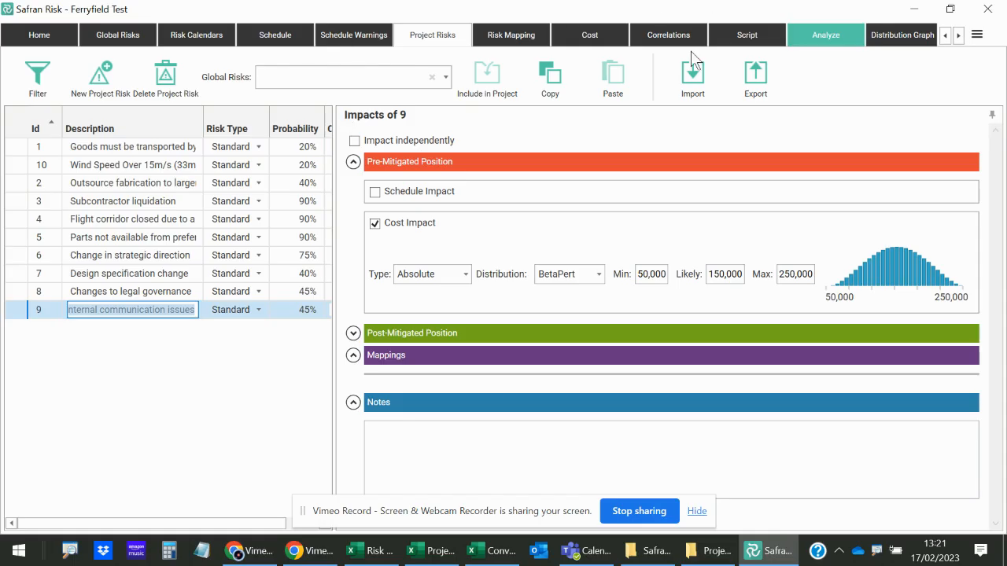
Inspect the CBS grouping of the project costs, including Program of Works, Ferryfield 1 and Ferryfield 2, without changing it
left_click(589, 38)
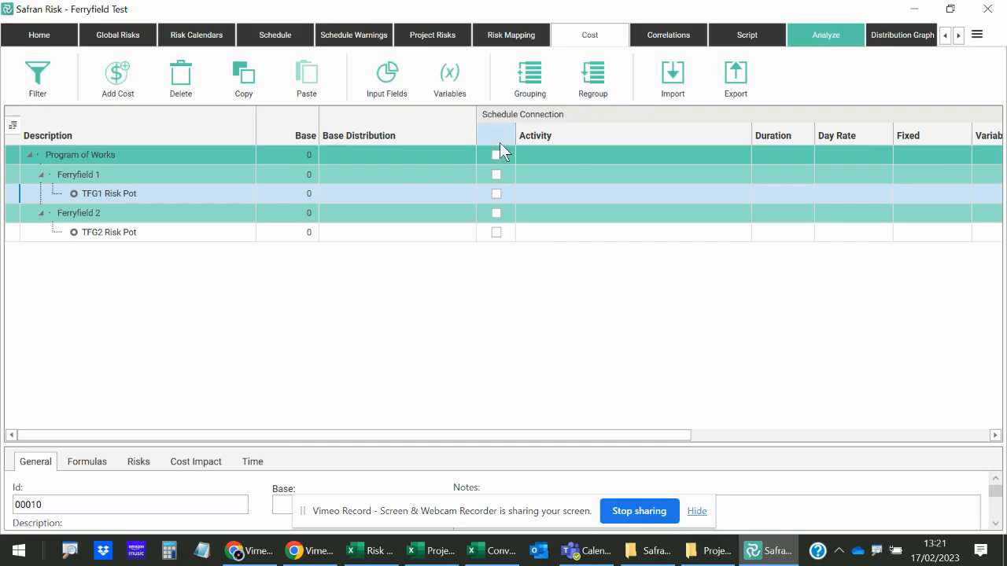
left_click(530, 86)
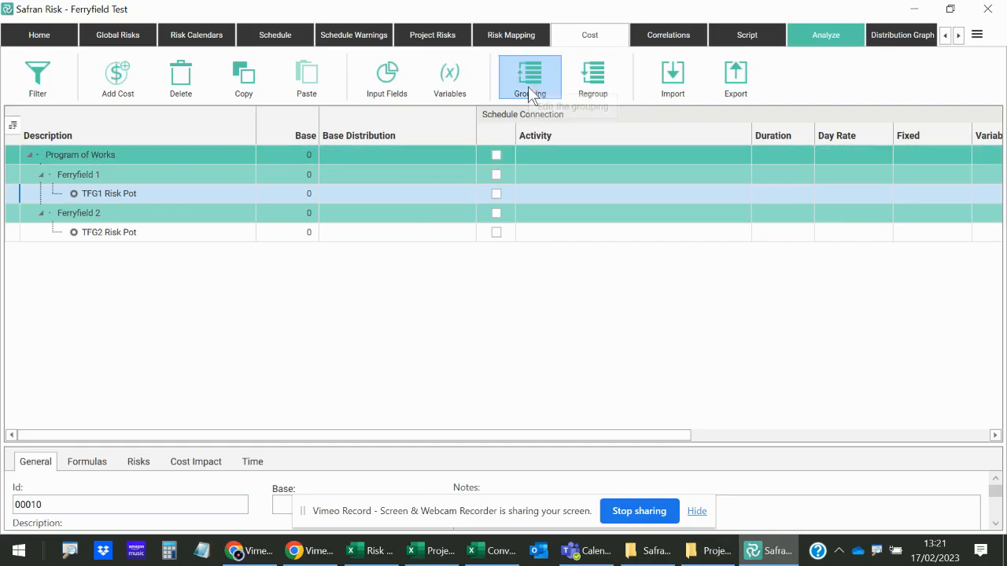
left_click(325, 164)
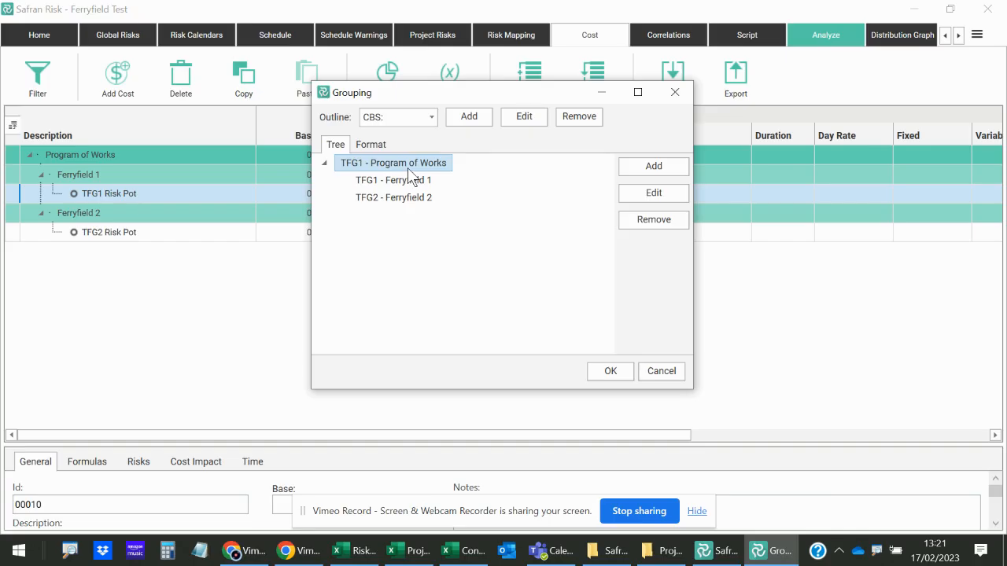
left_click(414, 187)
left_click(411, 200)
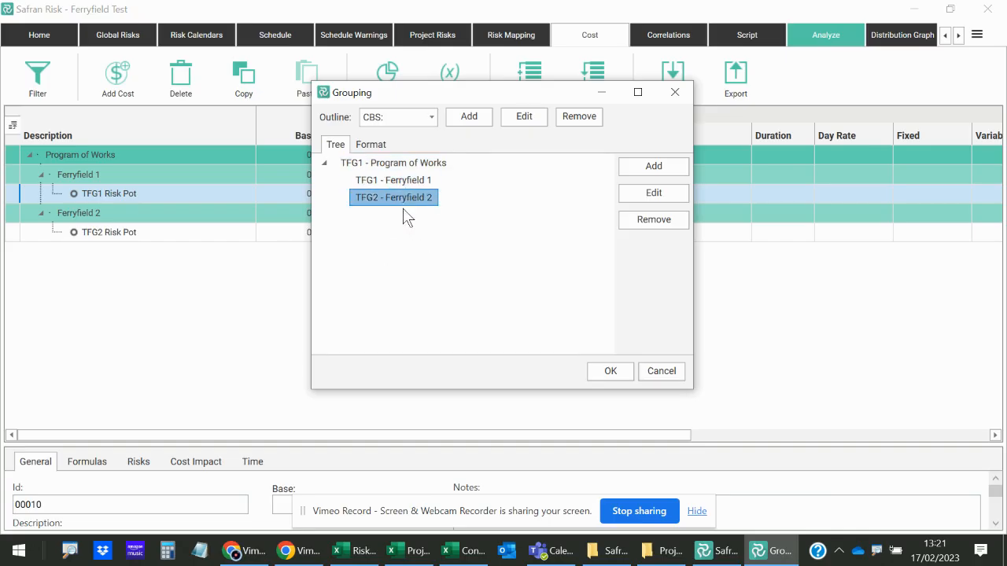
left_click(662, 371)
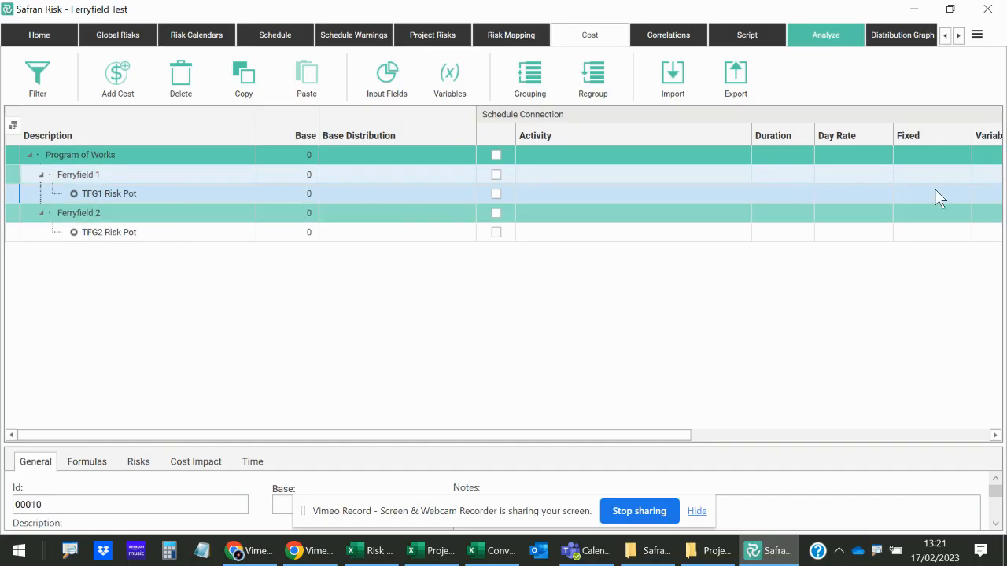
Assign risks 1, 10, 2, 3 and 4 to the TFG1 Risk Pot cost item
left_click_drag(669, 435, 789, 442)
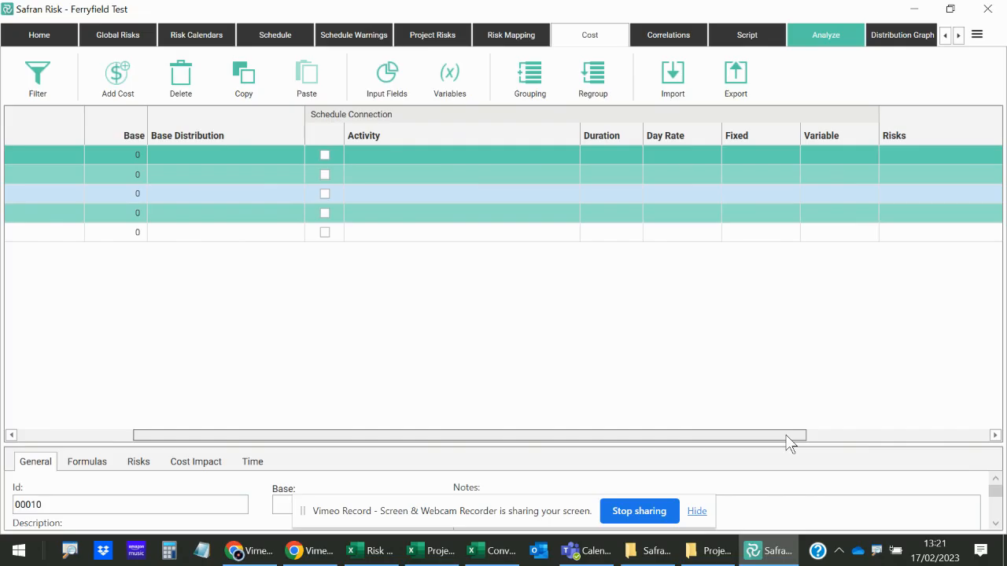
left_click(913, 196)
left_click(985, 194)
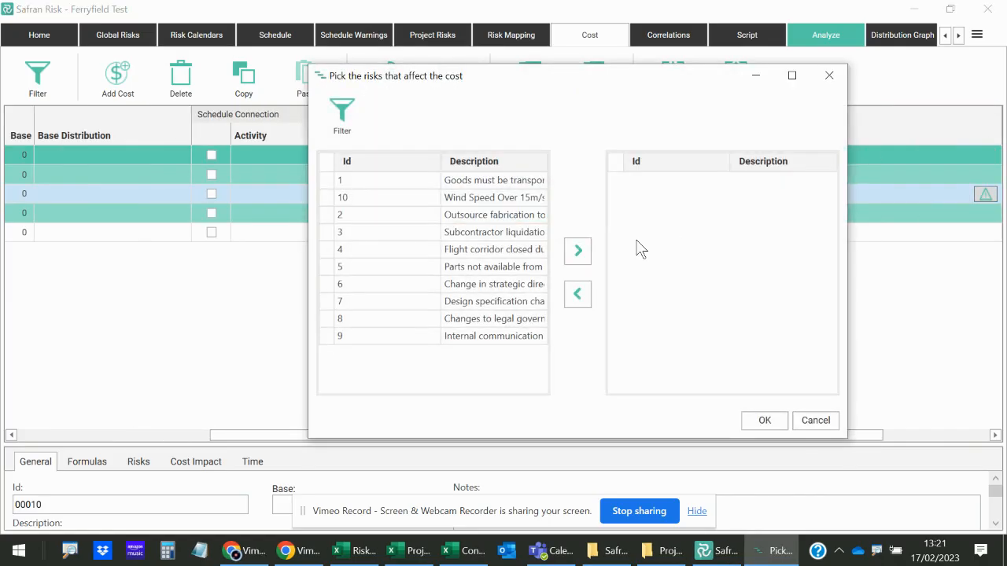
left_click(527, 180)
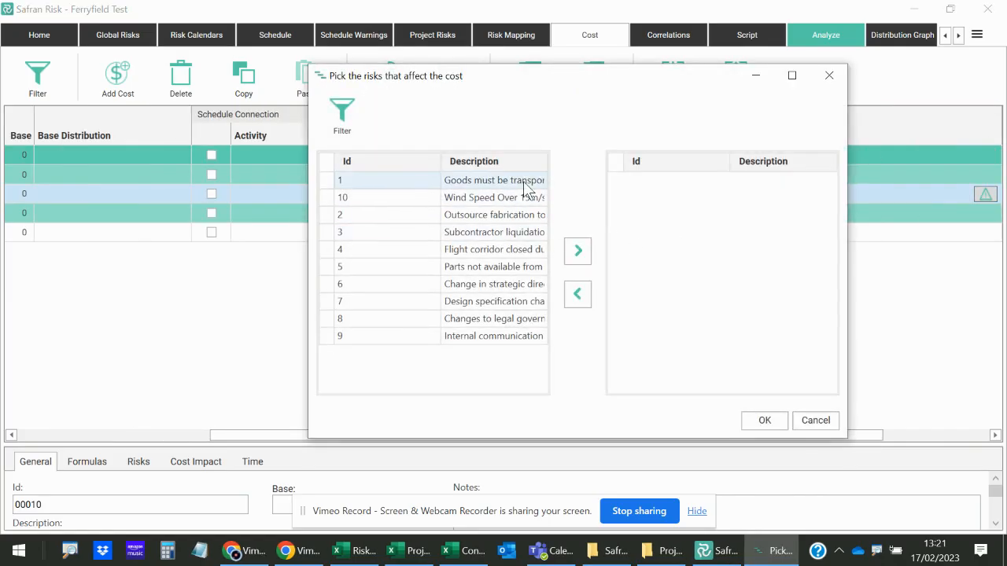
left_click(529, 250, "shift")
left_click(580, 251)
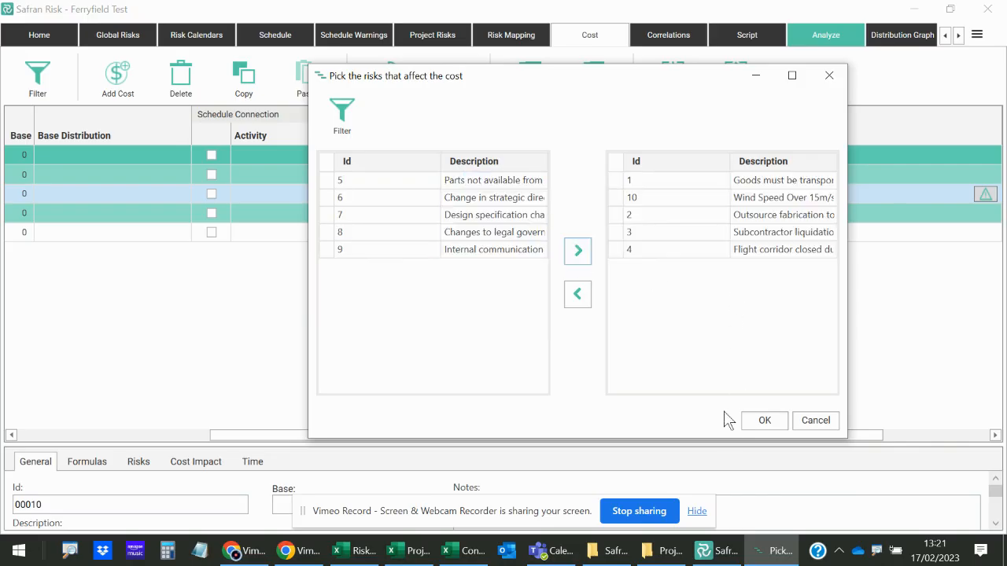
left_click(764, 421)
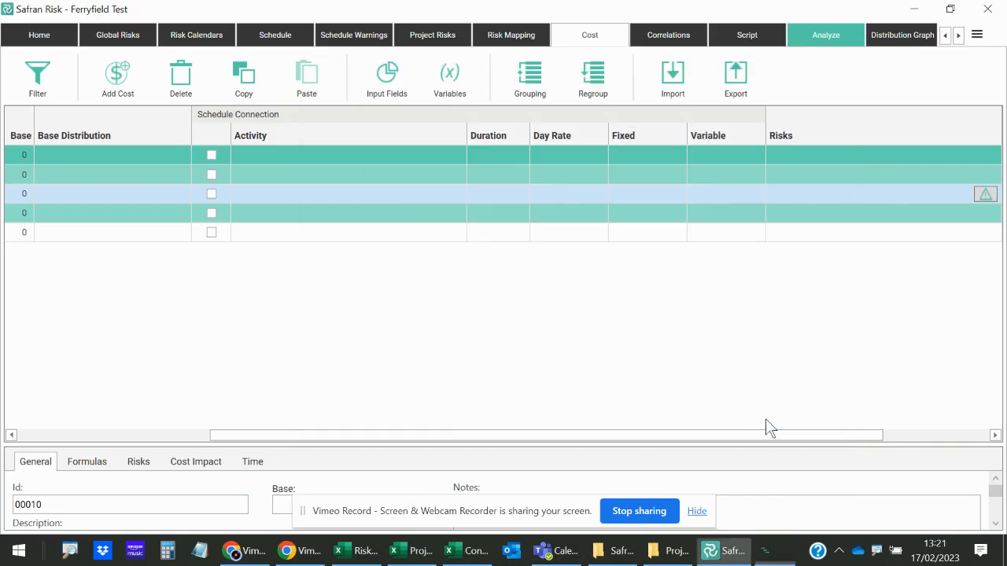
Assign risks 5, 6, 7, 8 and 9 to the TFG2 Risk Pot cost item
left_click(795, 238)
left_click(986, 233)
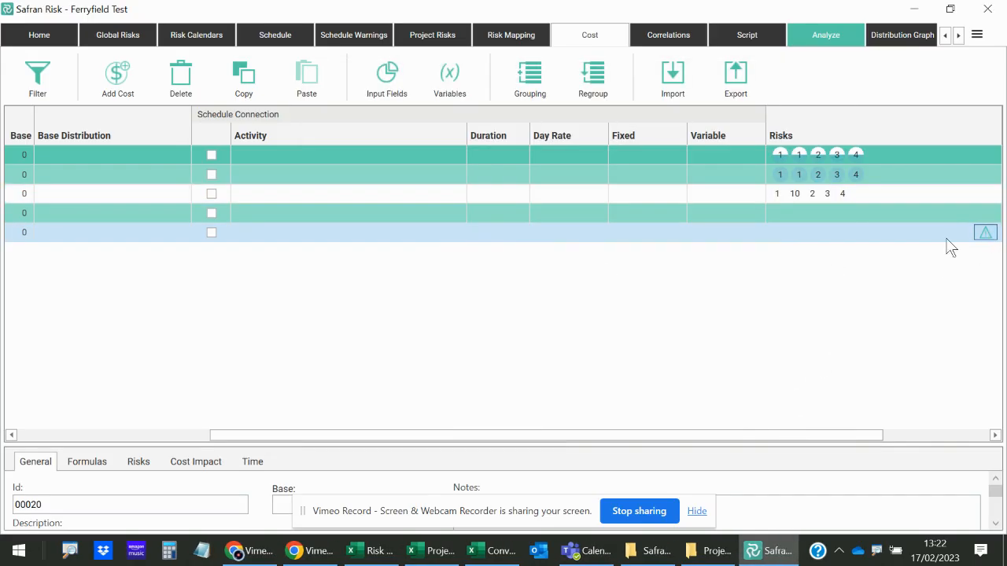
left_click(472, 268)
left_click(482, 336, "shift")
left_click(578, 250)
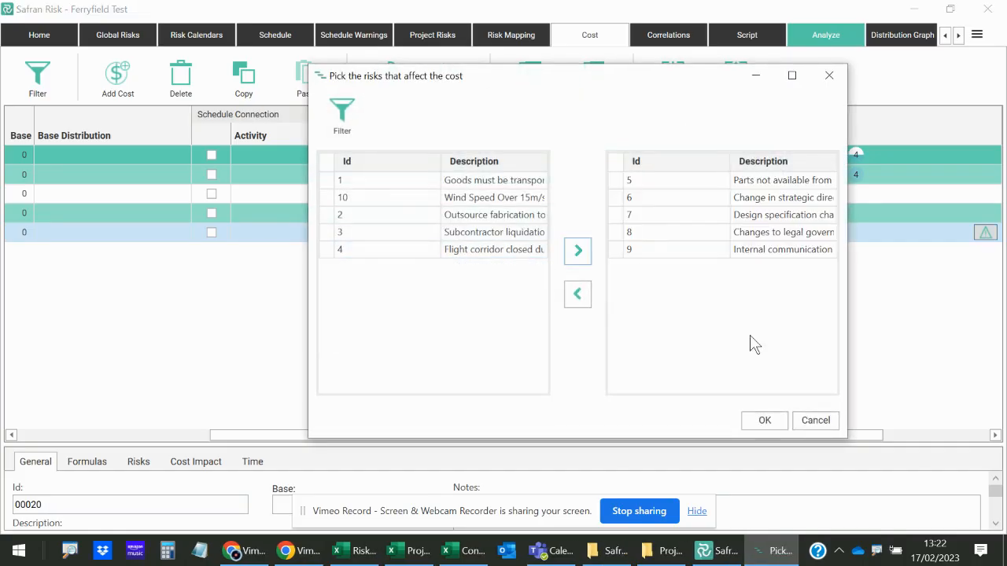
left_click(763, 421)
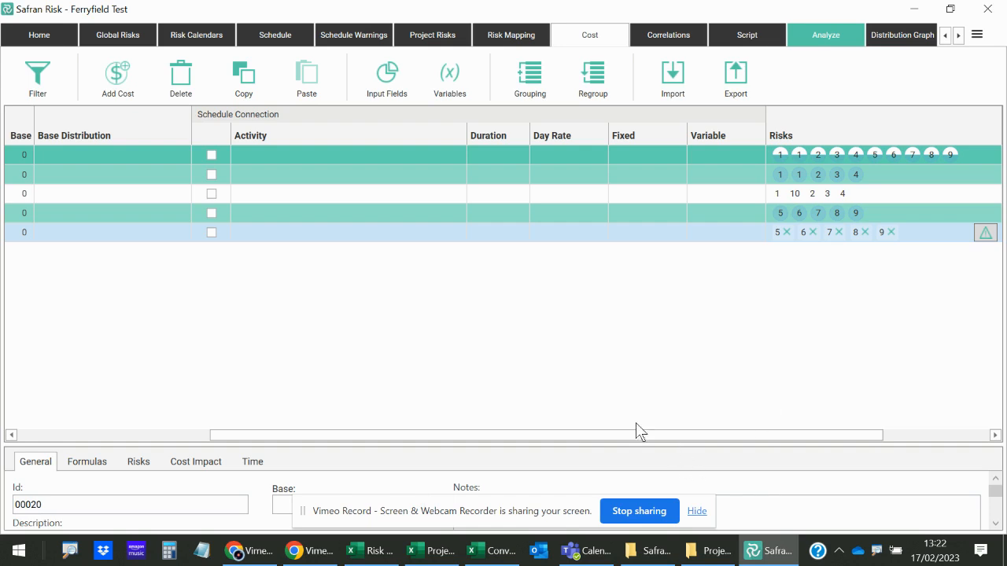
left_click_drag(590, 434, 307, 391)
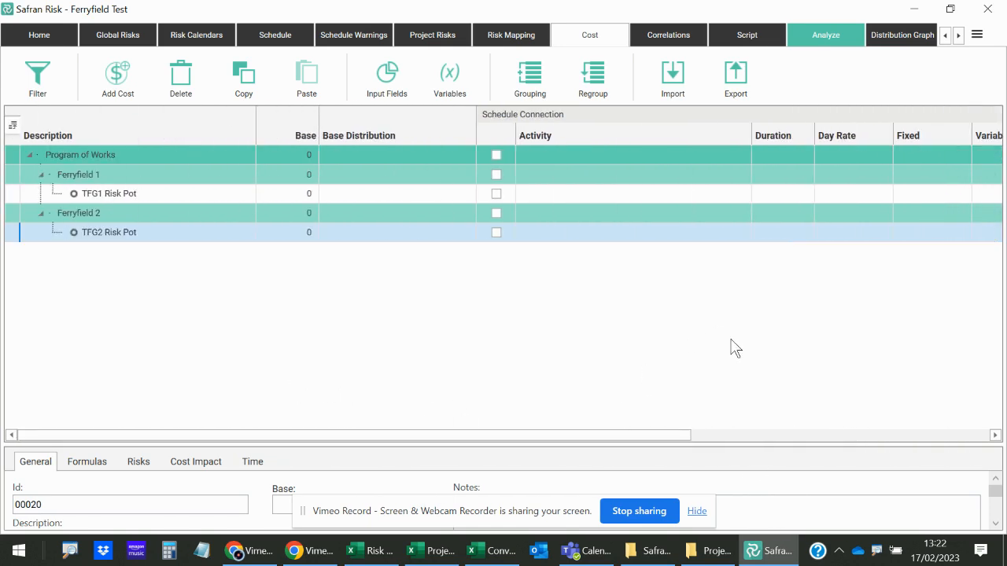
left_click(834, 434)
left_click_drag(631, 439, 314, 433)
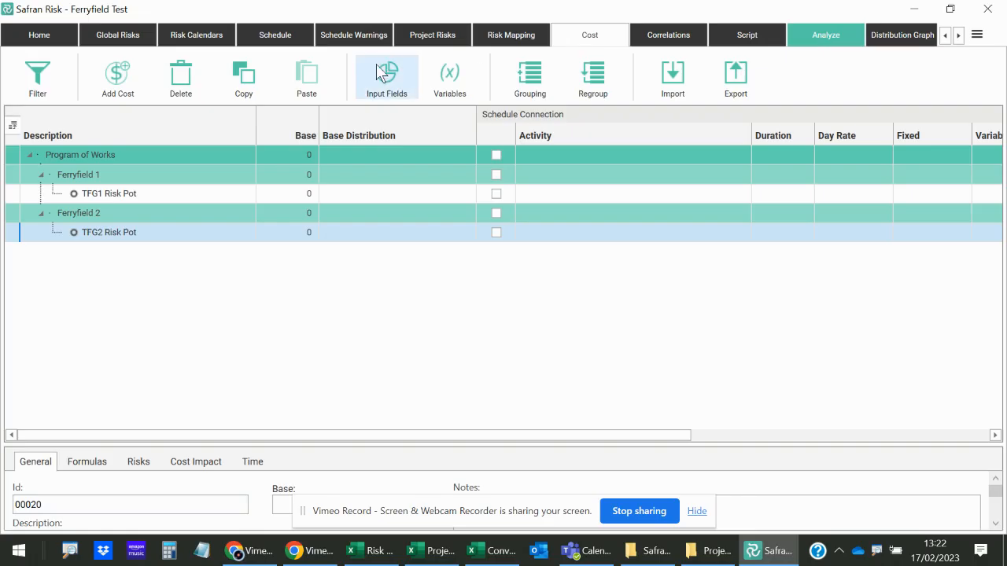
Run the risk analysis and display the cost distribution graph for the entire project
left_click(794, 40)
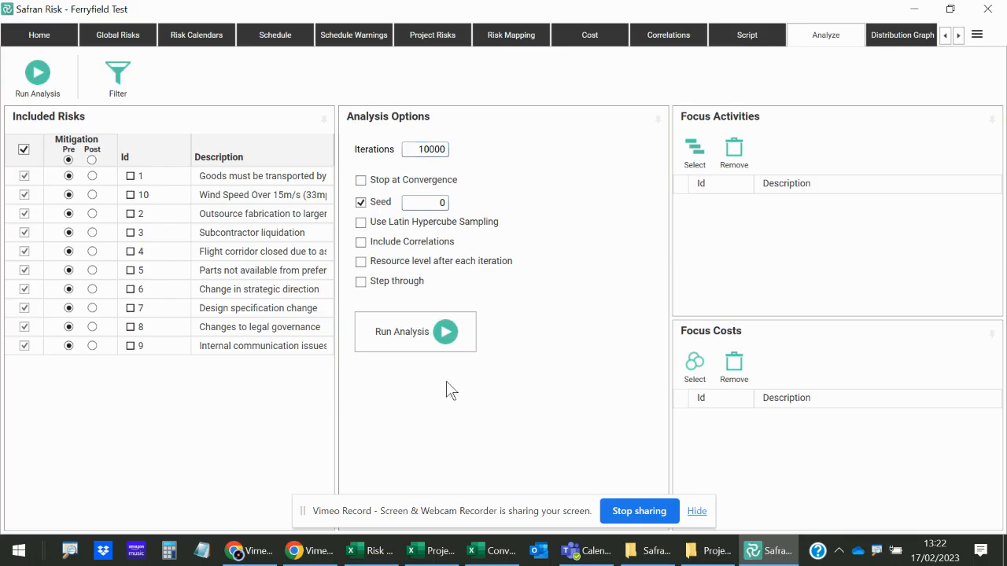
left_click(435, 334)
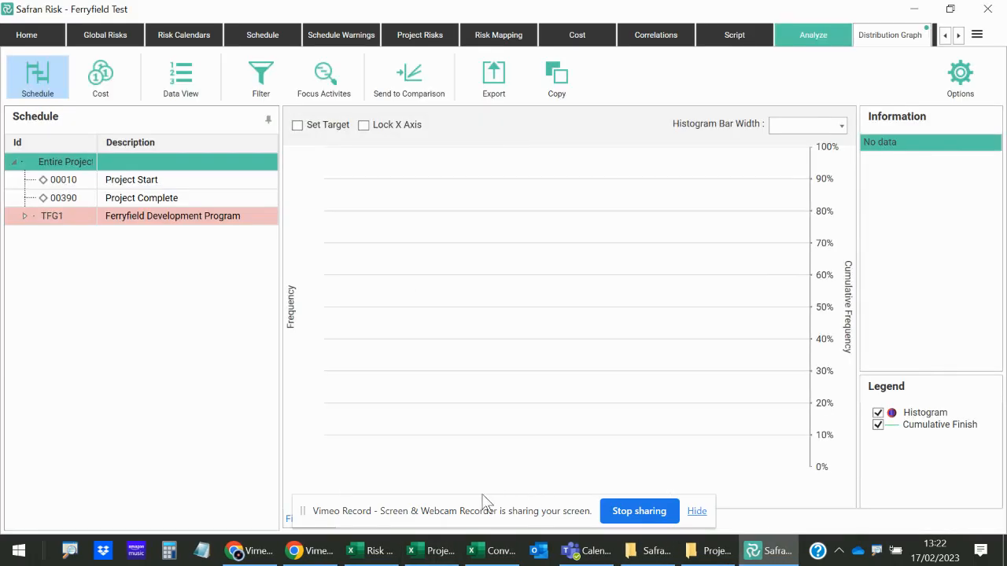
left_click(102, 79)
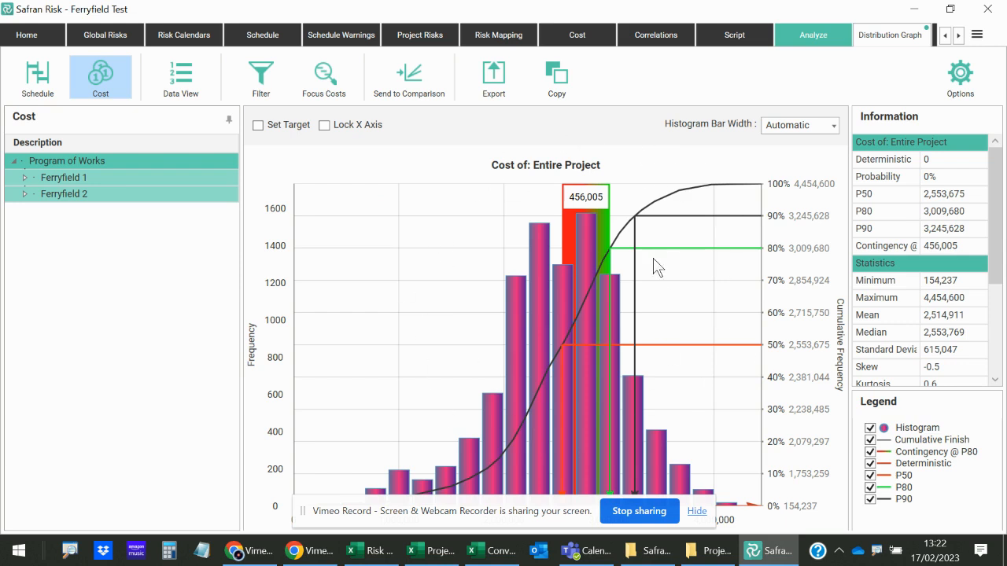
Expand Ferryfield 1 and Ferryfield 2 and view the cost distributions of TFG1 Risk Pot and TFG2 Risk Pot
left_click(24, 178)
left_click(24, 211)
left_click(61, 193)
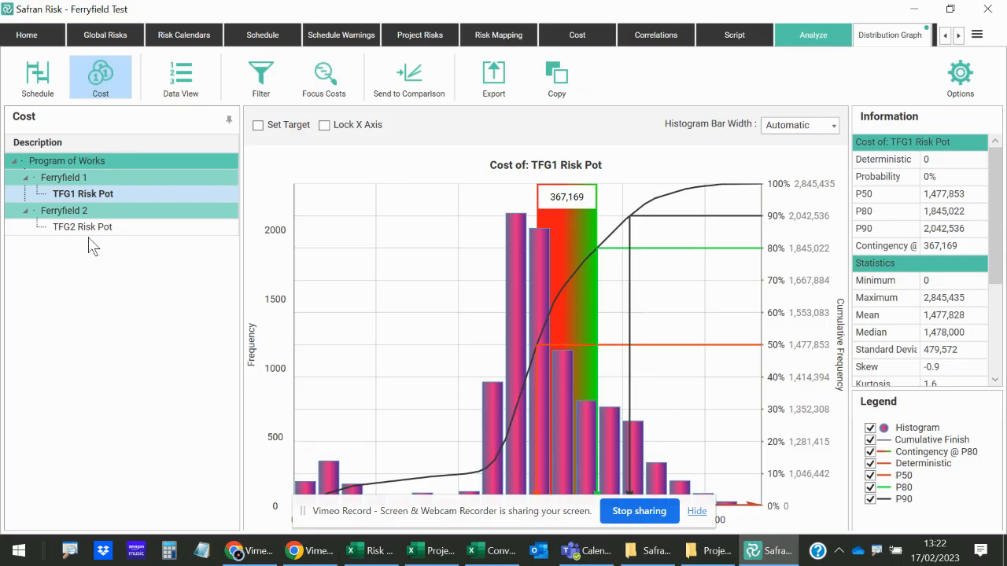
left_click(96, 229)
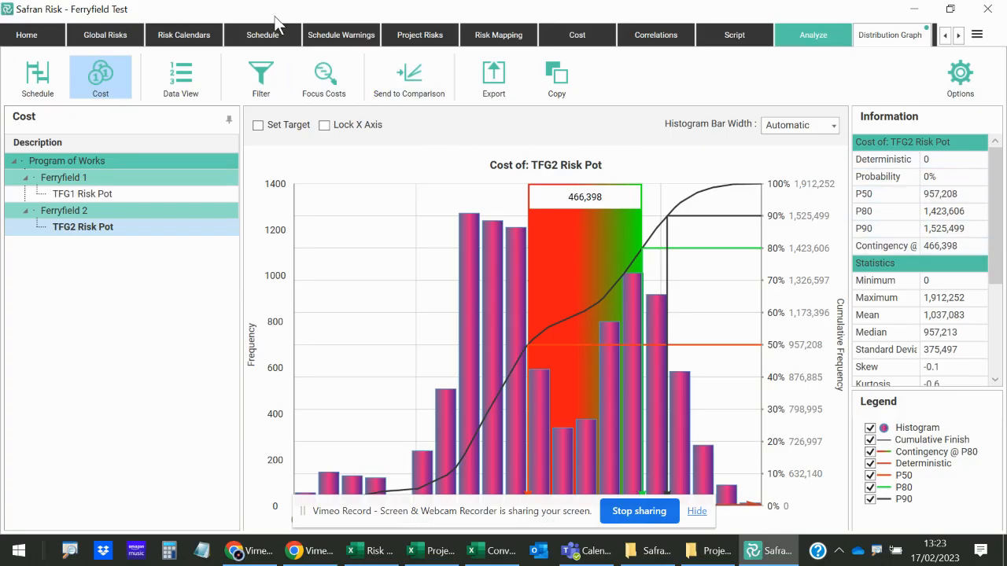
Review the schedule and the risk mapping grid, expanding Ferryfield Development Program, Project #1 and Project #2 down to their activities
left_click(254, 41)
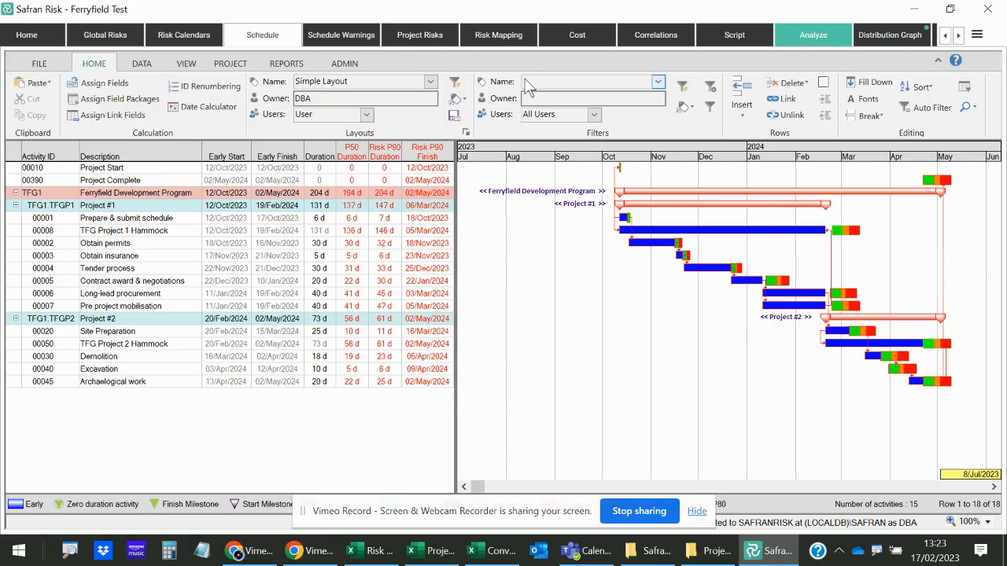
left_click(494, 38)
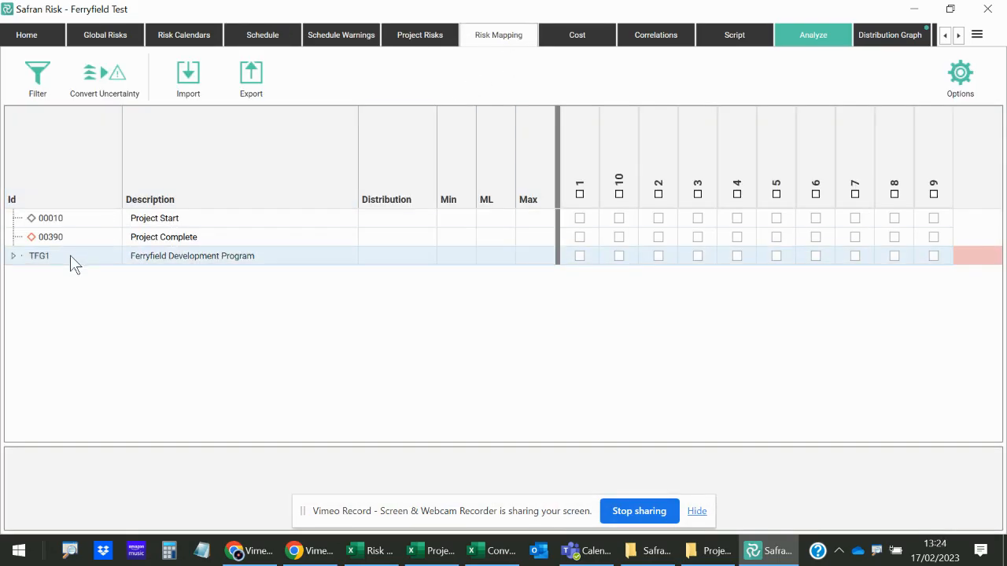
left_click(14, 258)
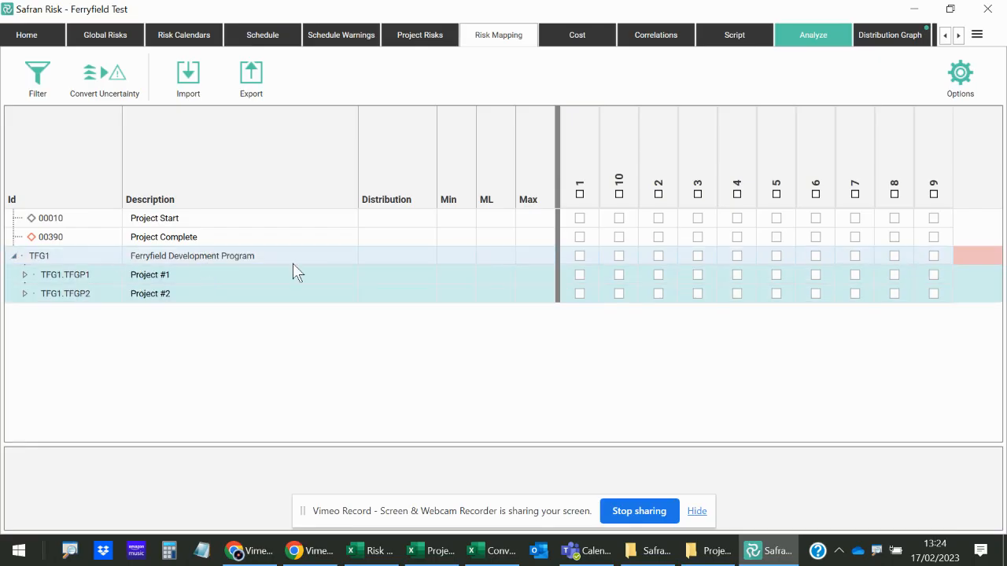
left_click(25, 275)
scroll(68, 317, "down", 1)
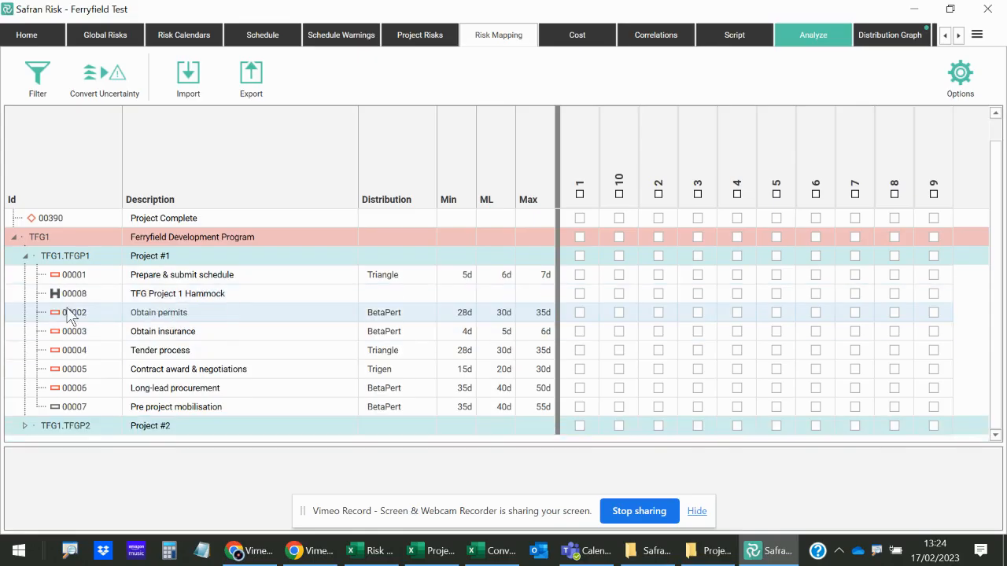
left_click(25, 427)
scroll(207, 281, "down", 5)
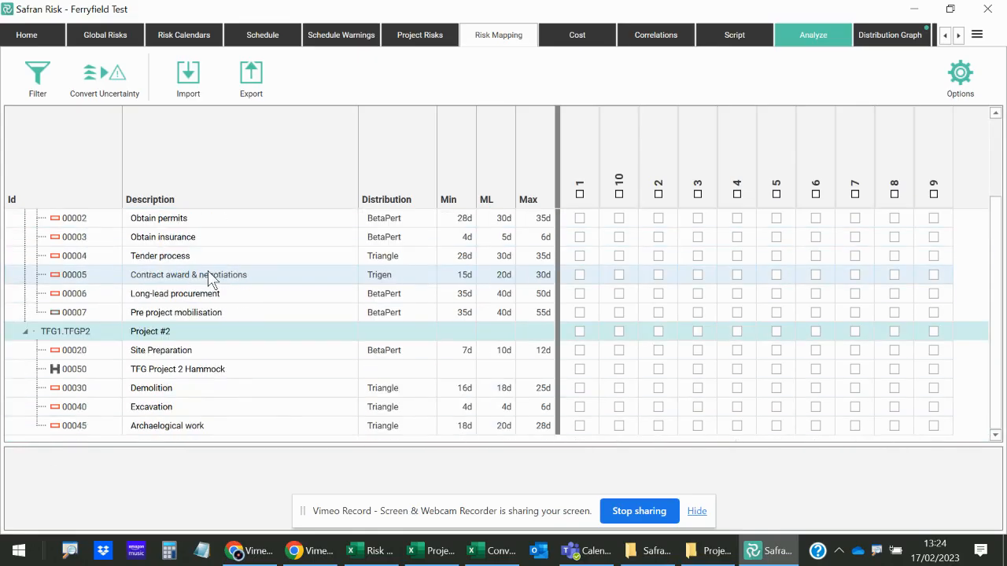
Collapse Project #1 and Project #2 in the risk mapping grid and map risks 1, 10, 2, 3 and 4 to Project #1
scroll(484, 373, "up", 6)
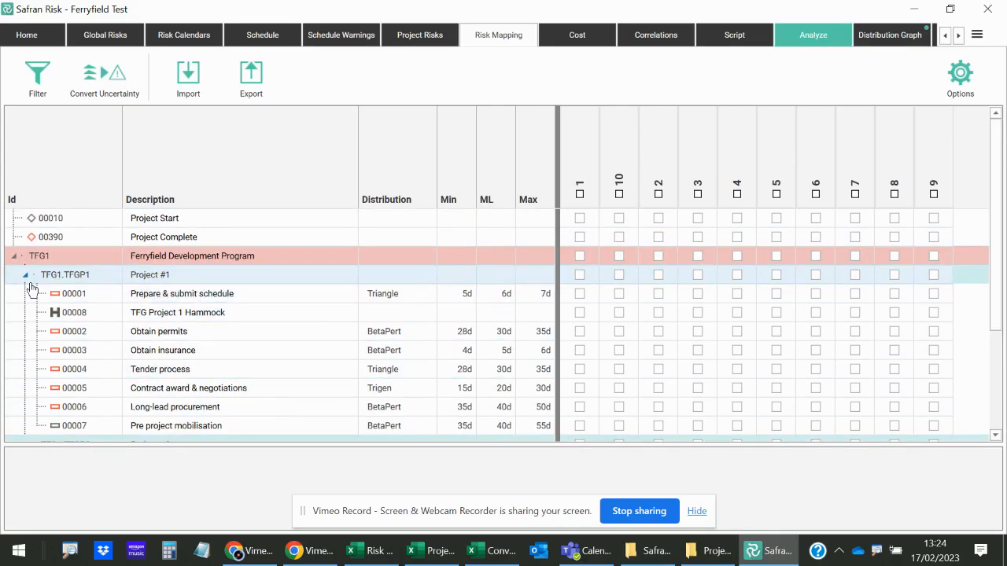
left_click(24, 274)
left_click(24, 294)
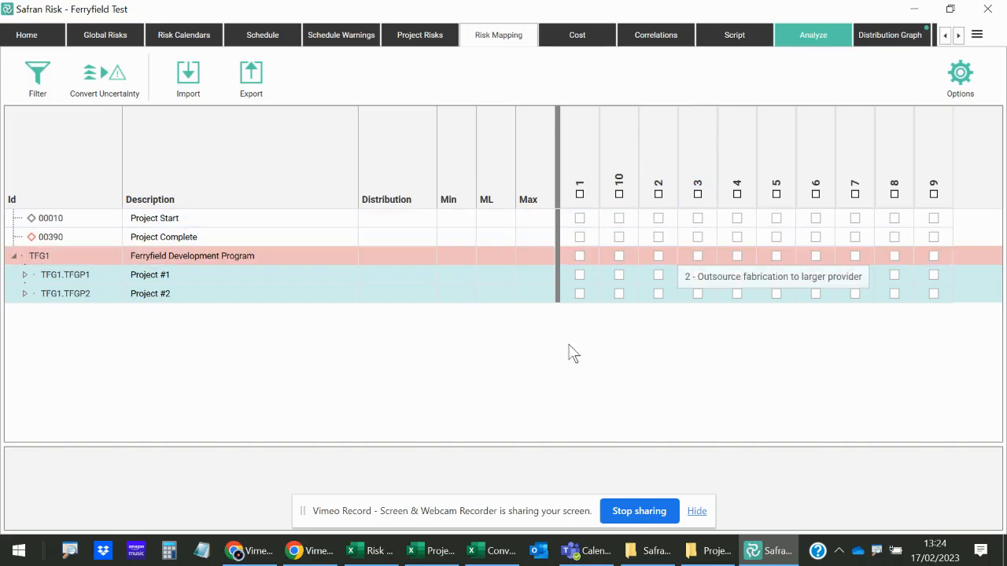
left_click(580, 275)
left_click(619, 274)
left_click(658, 275)
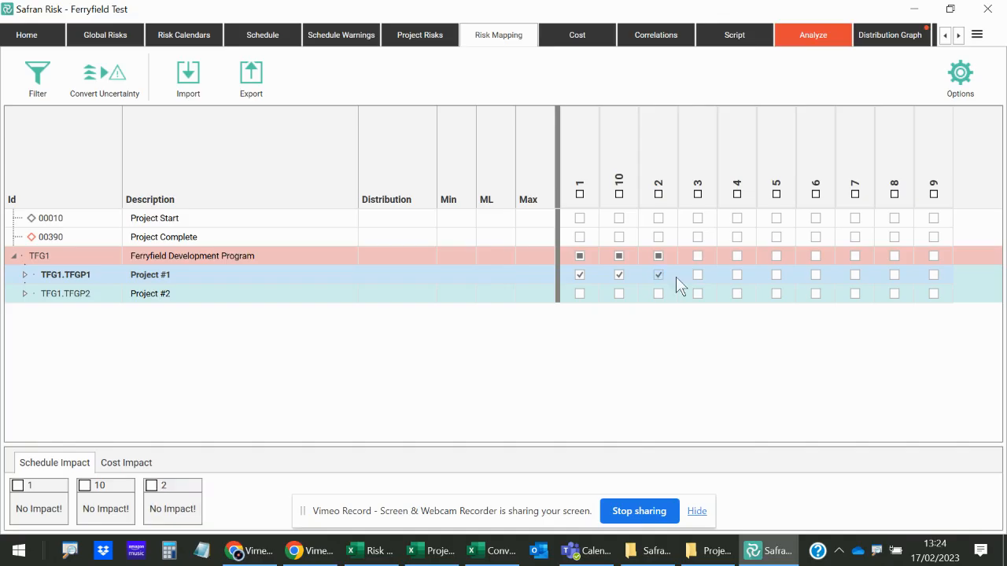
left_click(698, 274)
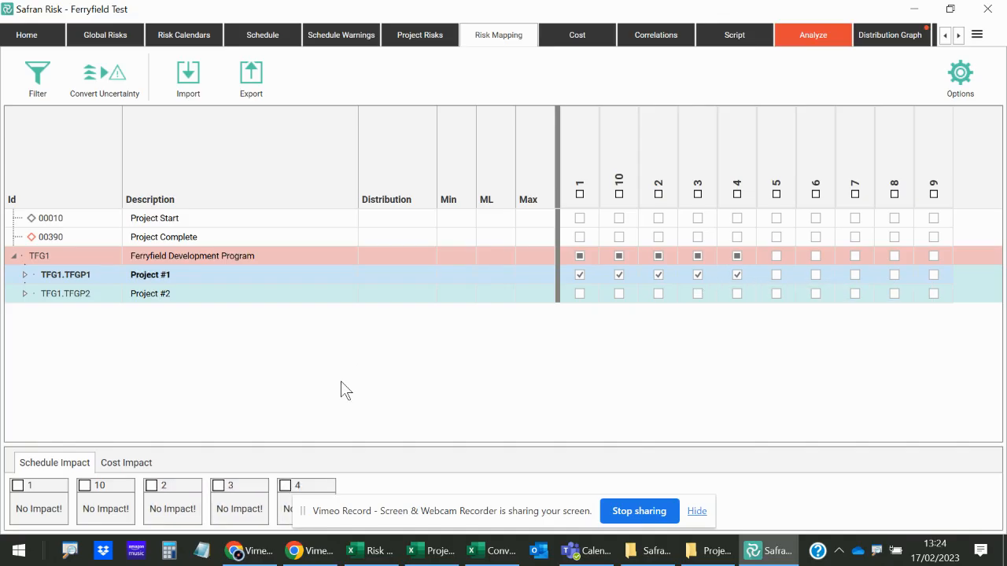
Map risks 5, 6, 7, 8 and 9 to Project #2
left_click(777, 294)
left_click(816, 294)
left_click(855, 294)
left_click(894, 294)
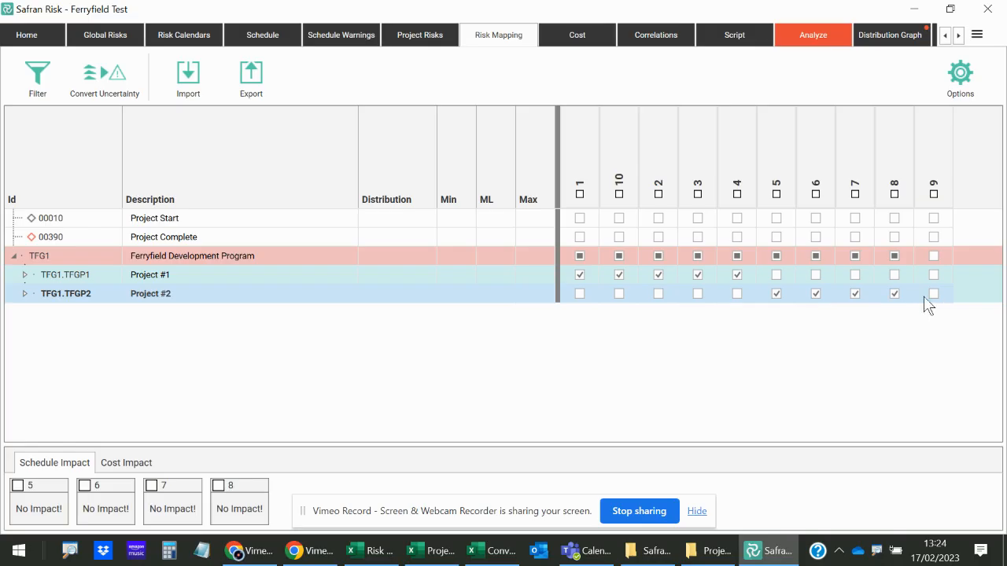
left_click(934, 294)
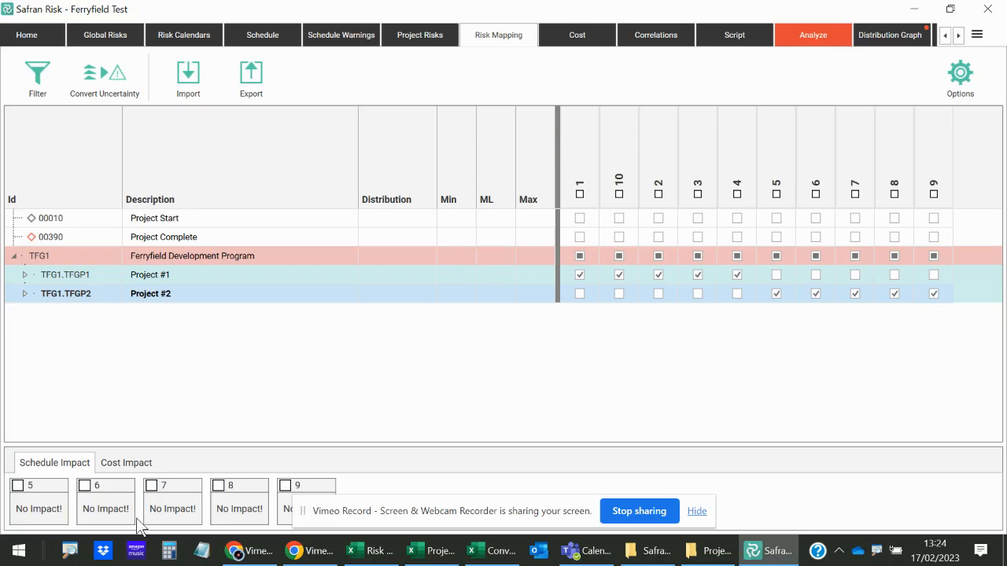
View the cost impact distributions of the risks mapped to Project #1 in an enlarged detail pane
left_click(171, 276)
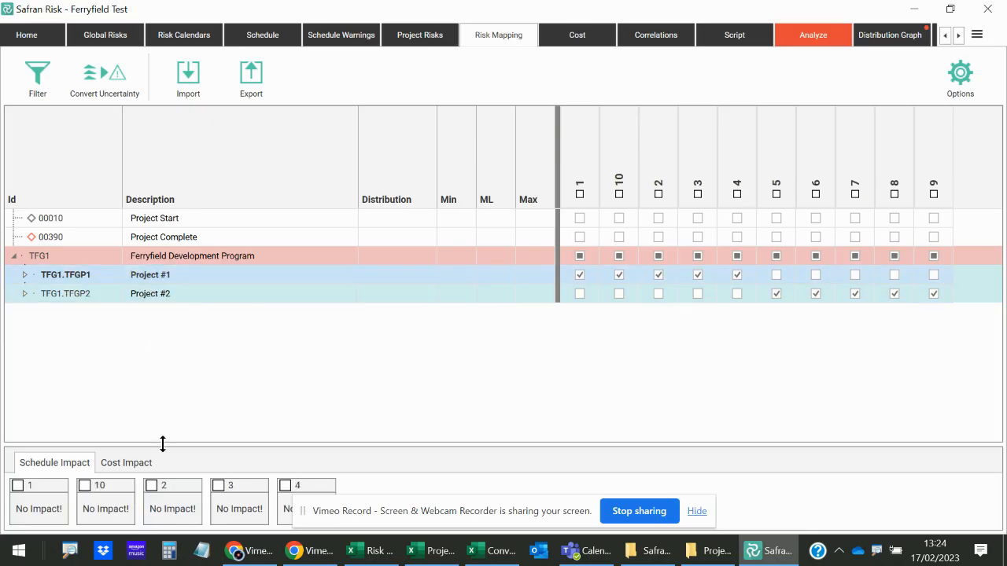
left_click(131, 463)
left_click_drag(696, 448, 696, 364)
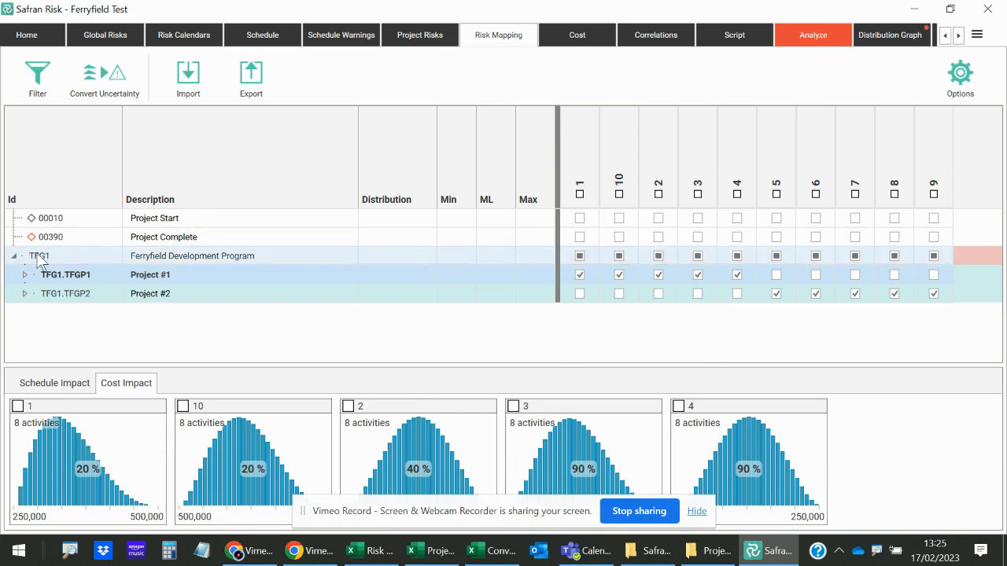
Remove the mapping of risks 1, 10, 2, 3 and 4 from Project #1
left_click(581, 275)
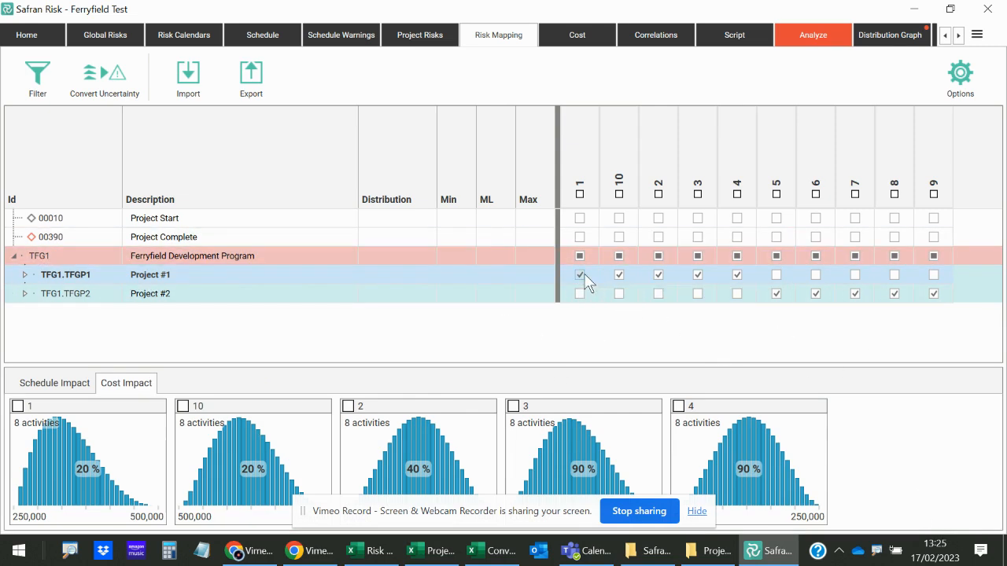
left_click(619, 275)
left_click(659, 275)
left_click(698, 274)
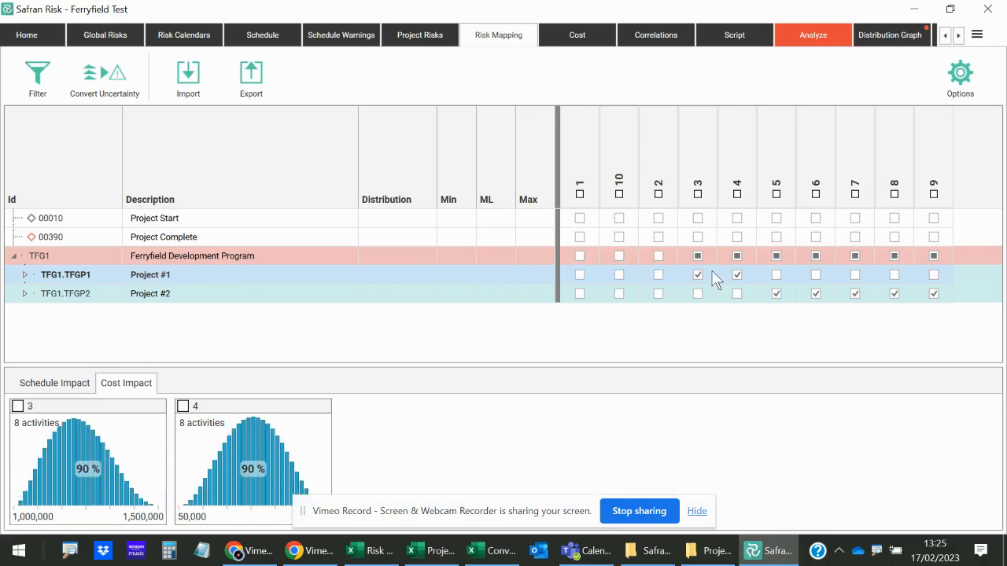
left_click(738, 274)
Remove the mapping of risks 5, 6, 7, 8 and 9 from Project #2
left_click(778, 293)
left_click(776, 294)
left_click(816, 293)
left_click(855, 293)
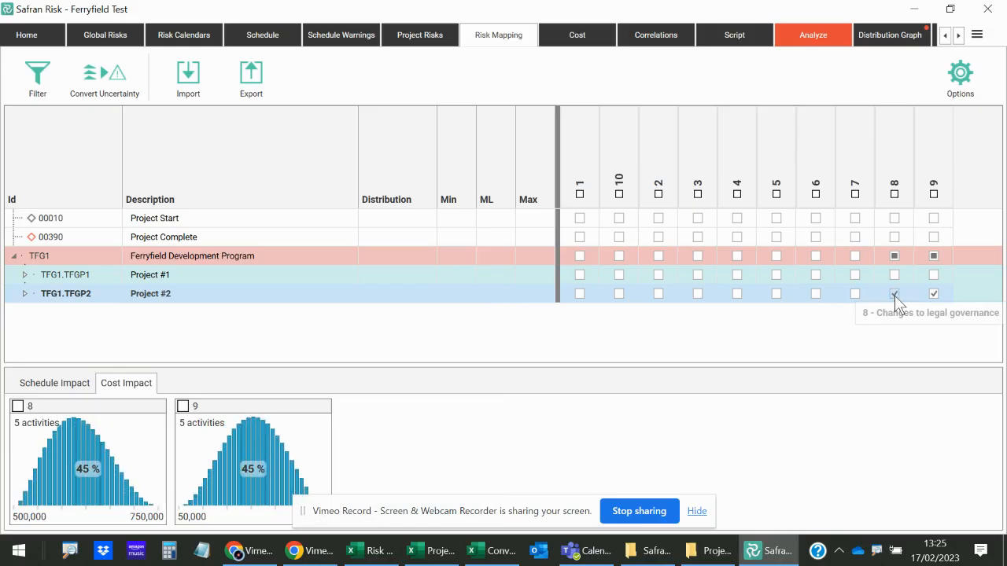
left_click(894, 293)
left_click(934, 293)
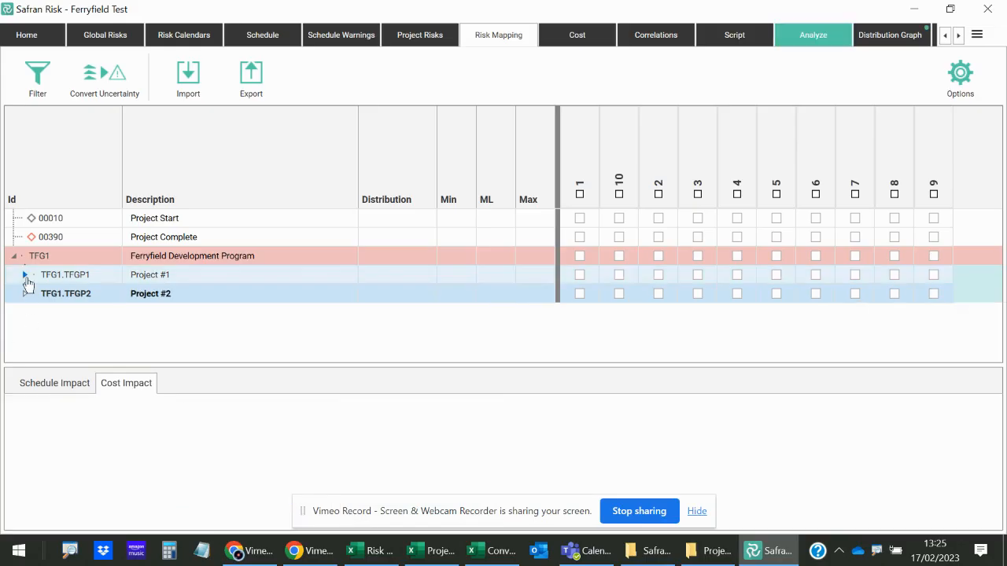
Expand both projects, map risks 1, 10, 2, 3 and 4 to the TFG Project 1 Hammock activity and view its cost impact
left_click(25, 274)
scroll(31, 295, "down", 2)
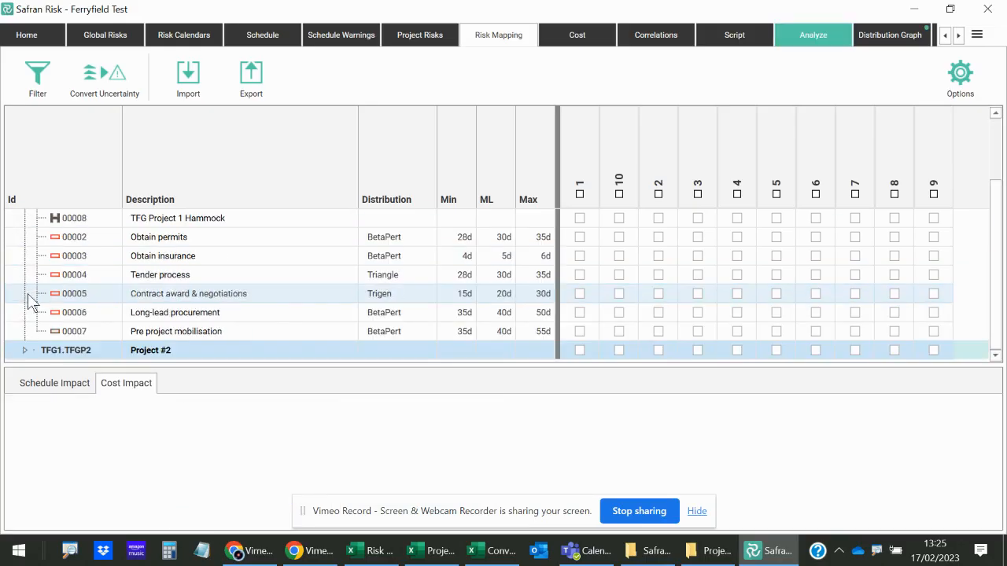
left_click(25, 349)
scroll(192, 284, "up", 2)
left_click(207, 238)
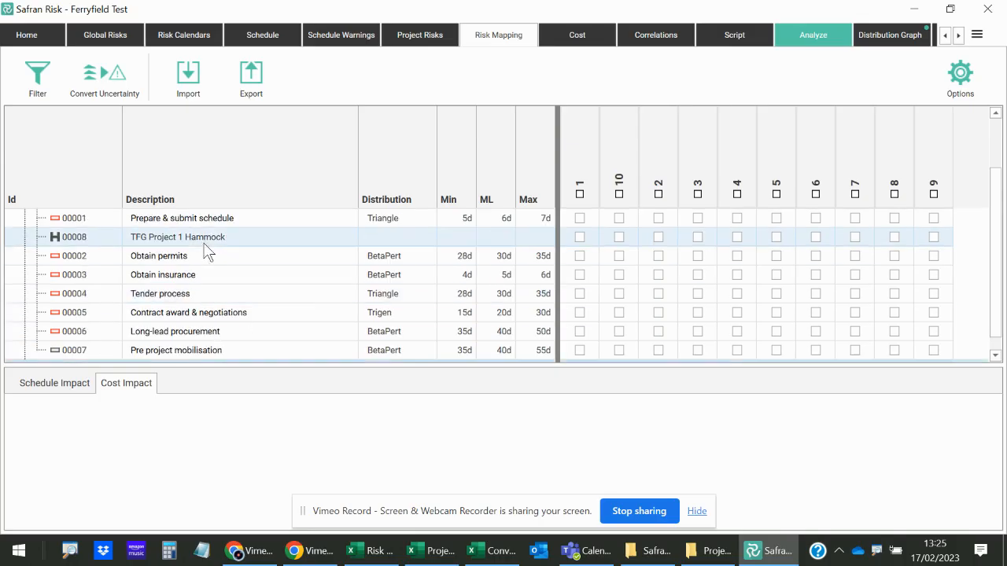
left_click(580, 238)
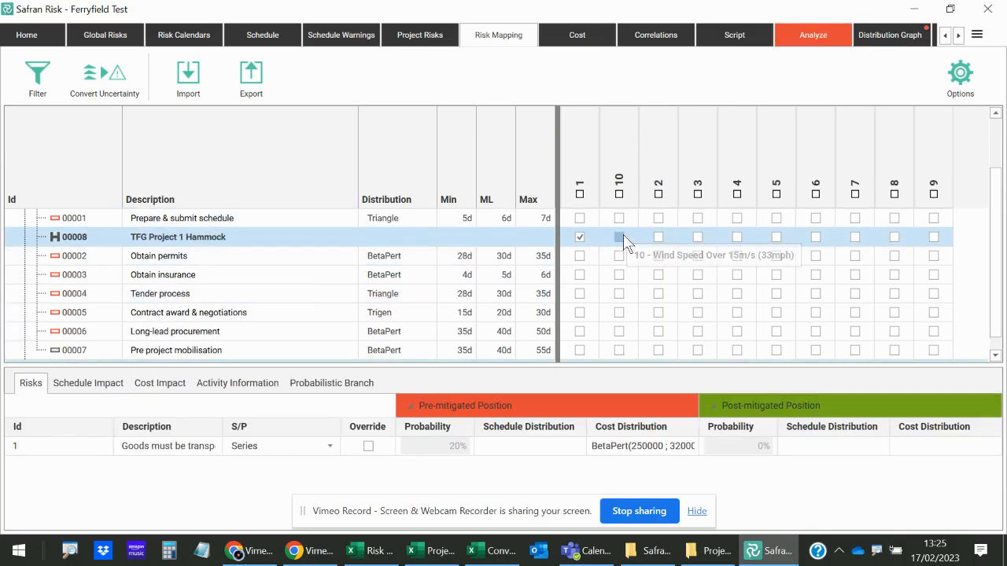
left_click(619, 237)
left_click(698, 237)
left_click(737, 236)
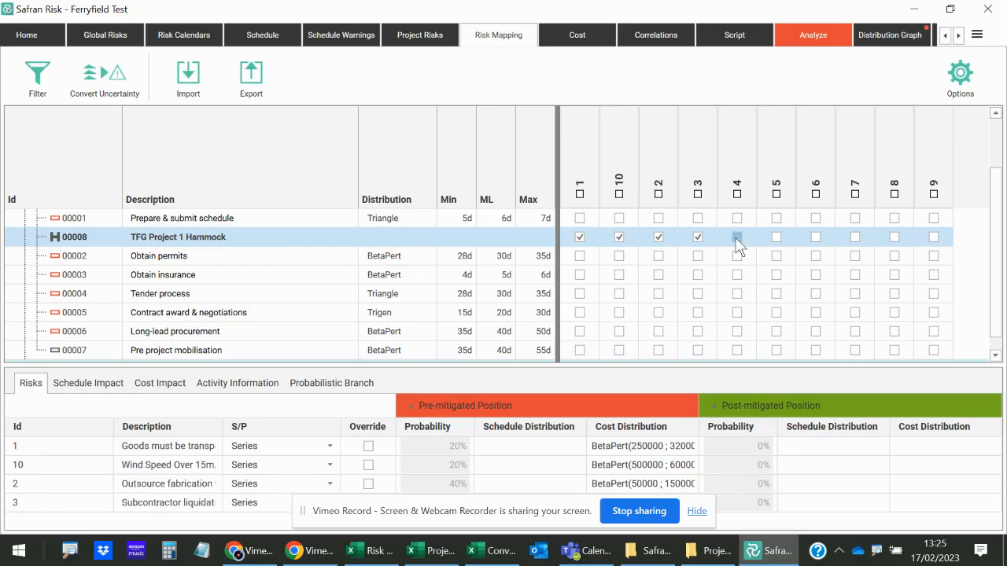
left_click(161, 383)
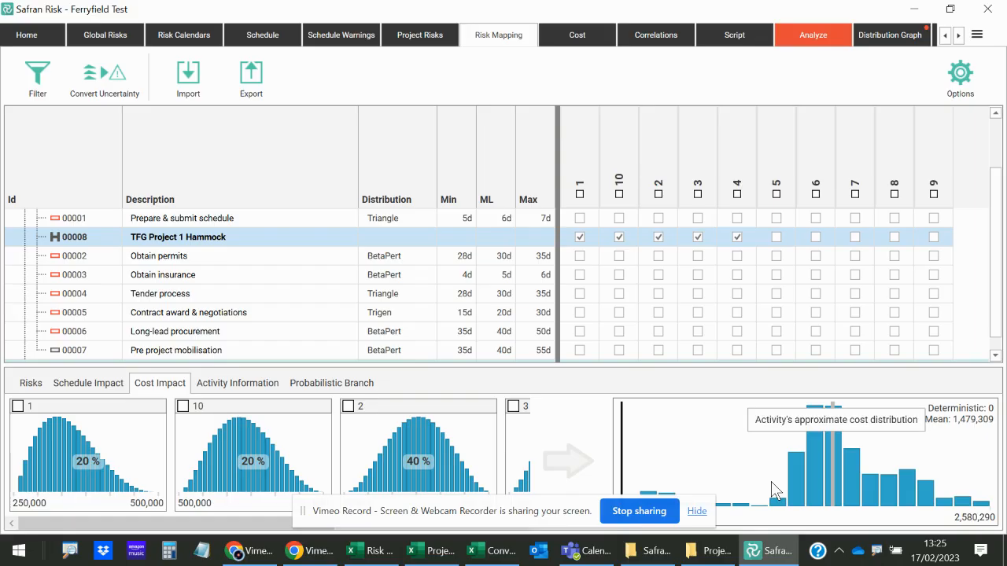
mouse_move(176, 529)
left_mouse_down()
mouse_move(365, 533)
mouse_move(183, 529)
left_mouse_up()
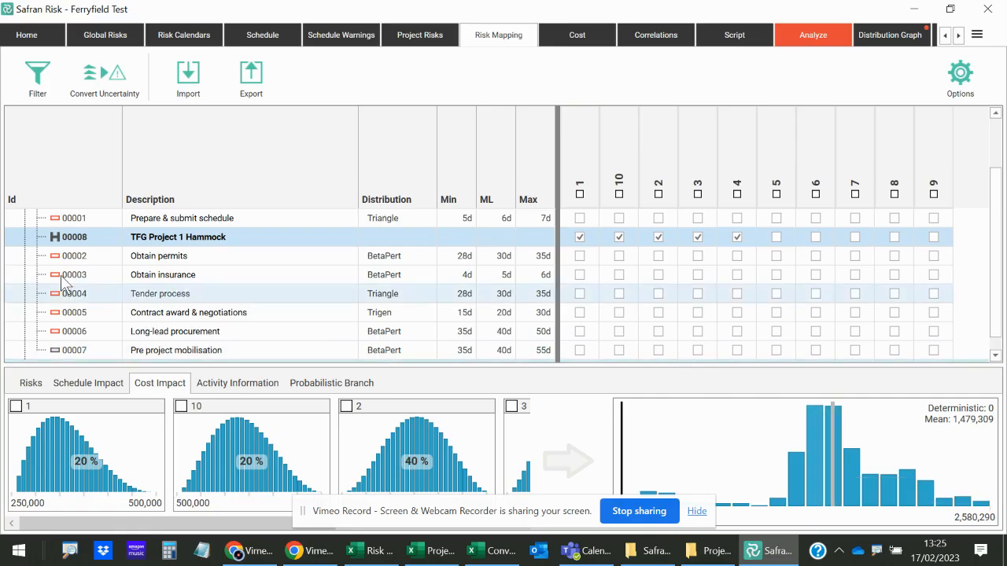
Map risks 9, 8, 7, 6 and 5 to the TFG Project 2 Hammock activity under Project #2
scroll(62, 278, "down", 2)
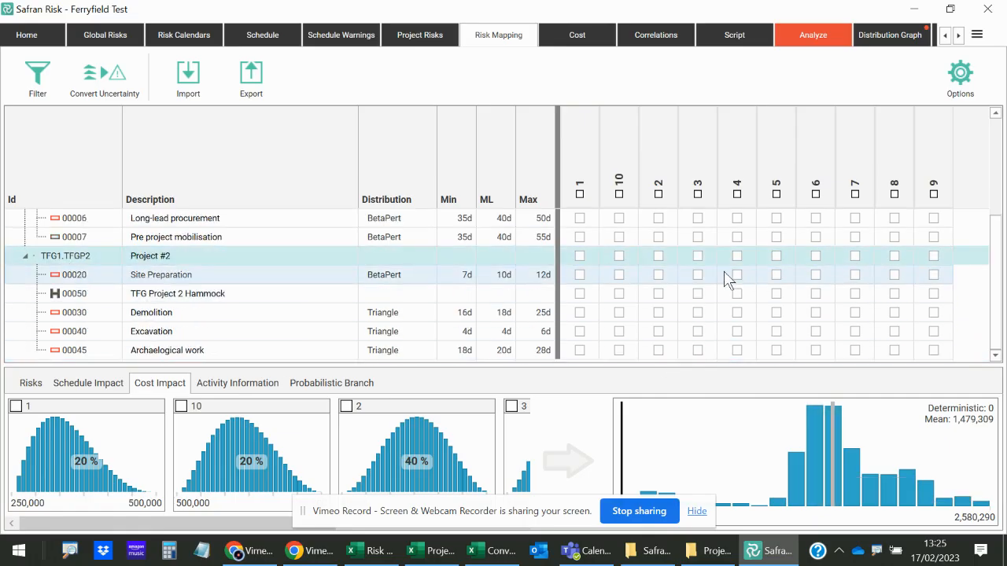
left_click(933, 293)
left_click(894, 293)
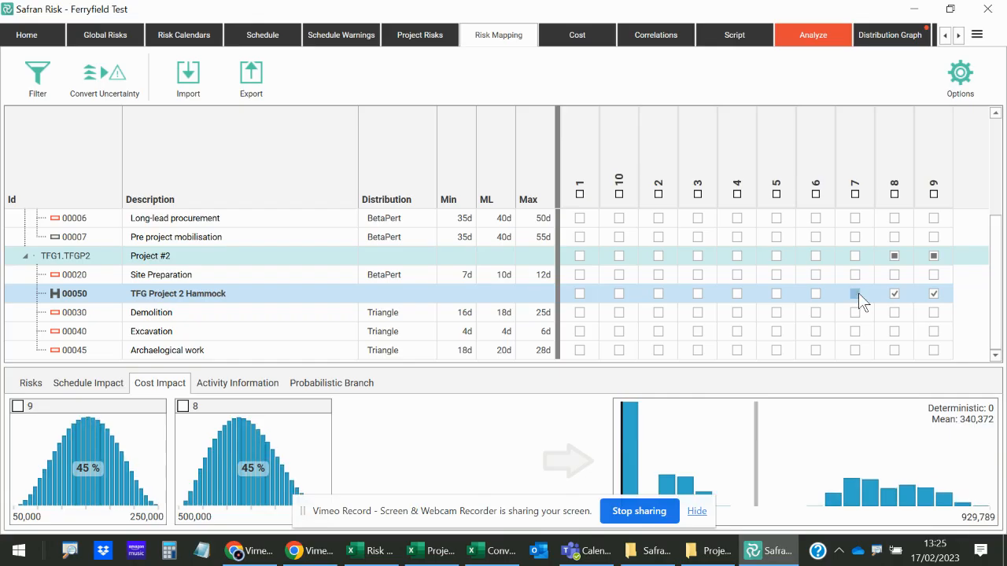
left_click(855, 293)
left_click(816, 293)
left_click(776, 293)
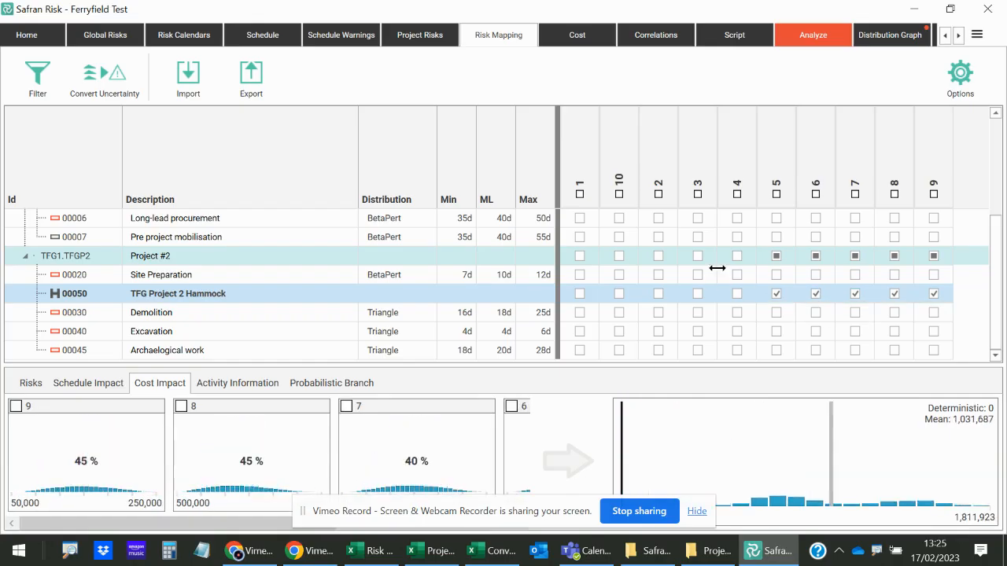
scroll(739, 283, "up", 4)
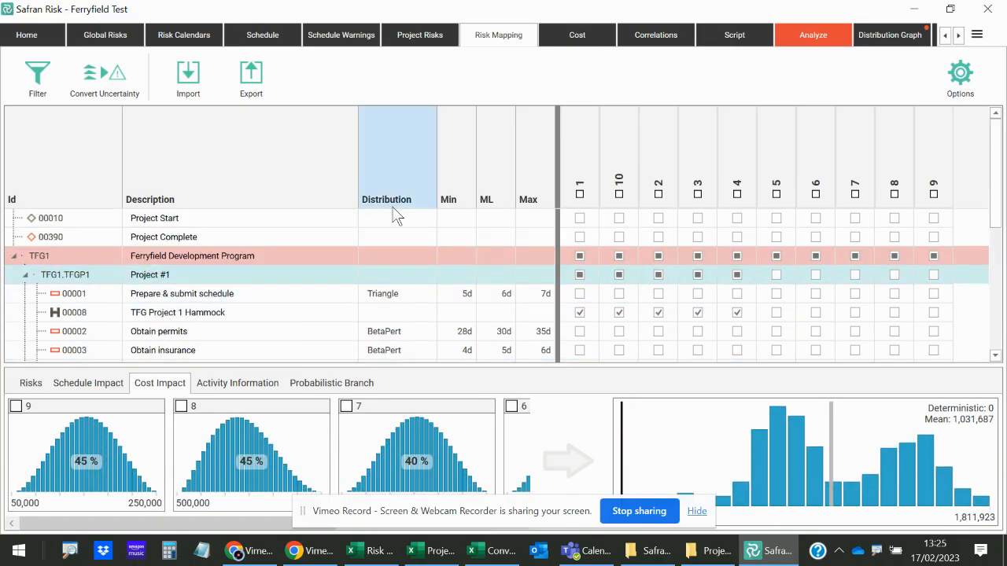
scroll(157, 251, "down", 1)
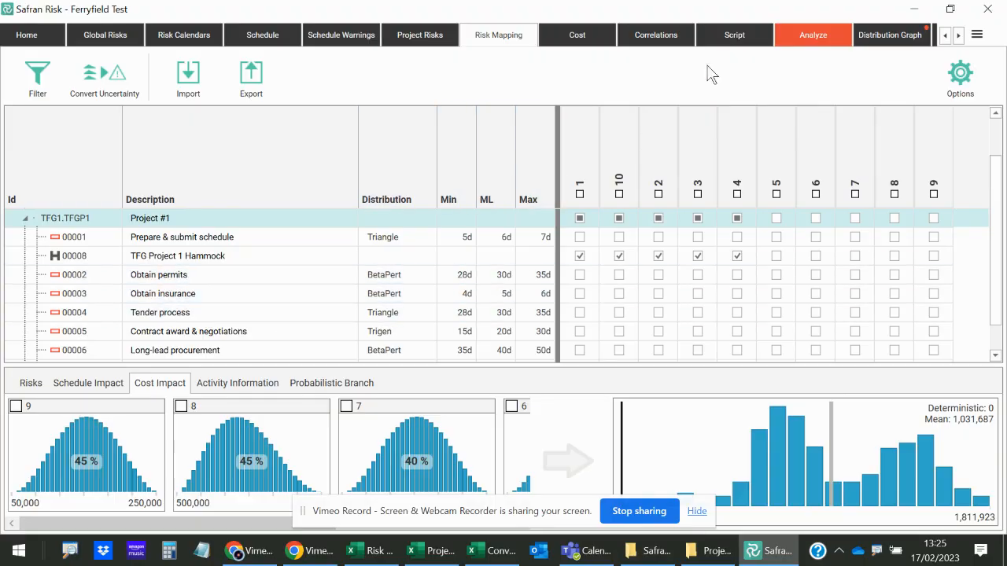
Rerun the risk analysis and display the schedule-based cost distribution for the entire project
left_click(818, 36)
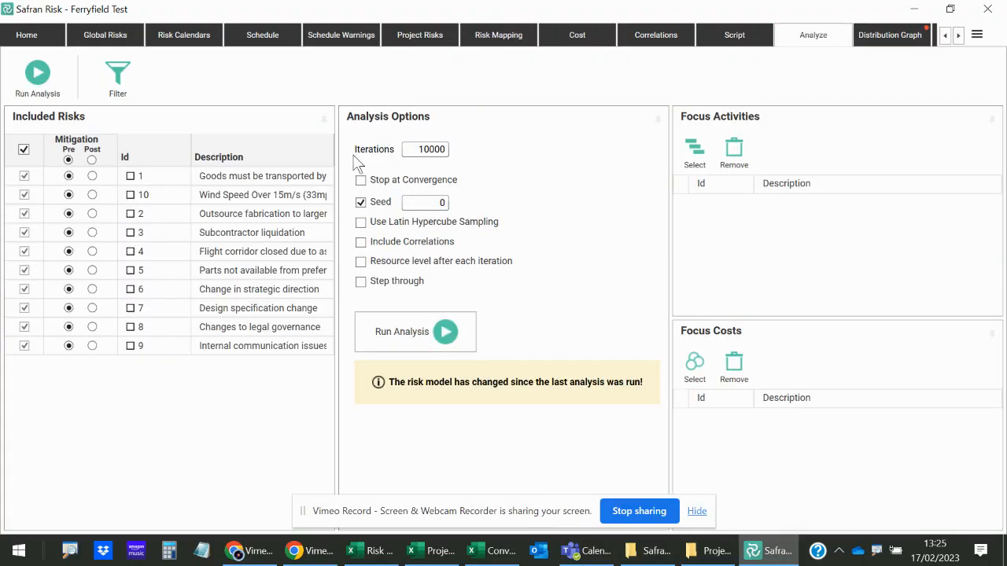
left_click(401, 346)
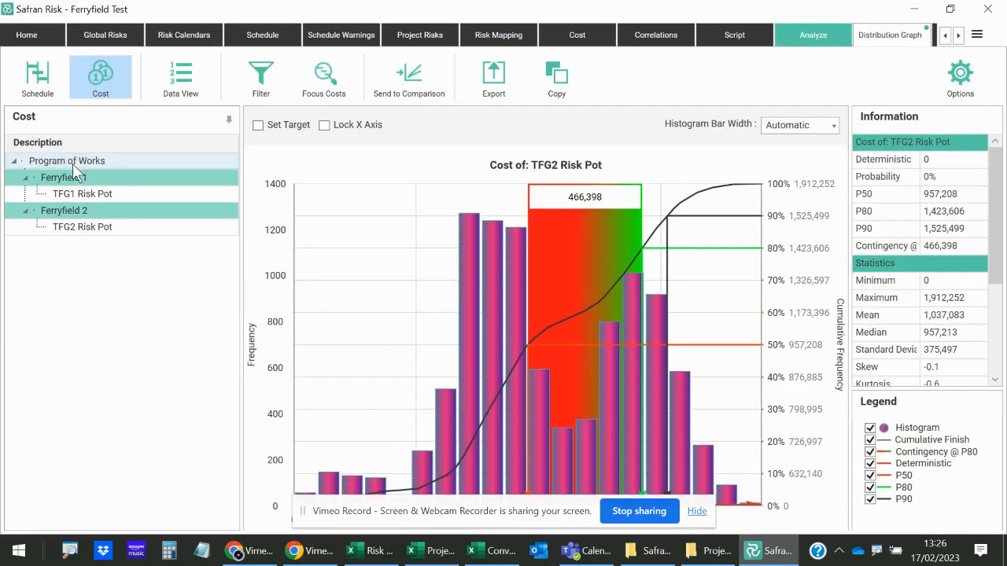
left_click(35, 74)
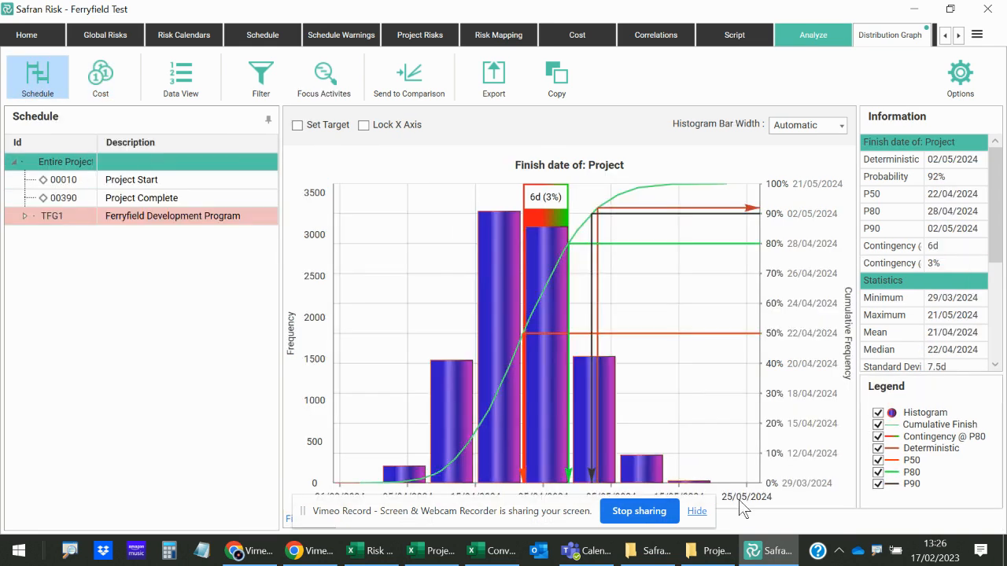
left_click_drag(530, 508, 214, 478)
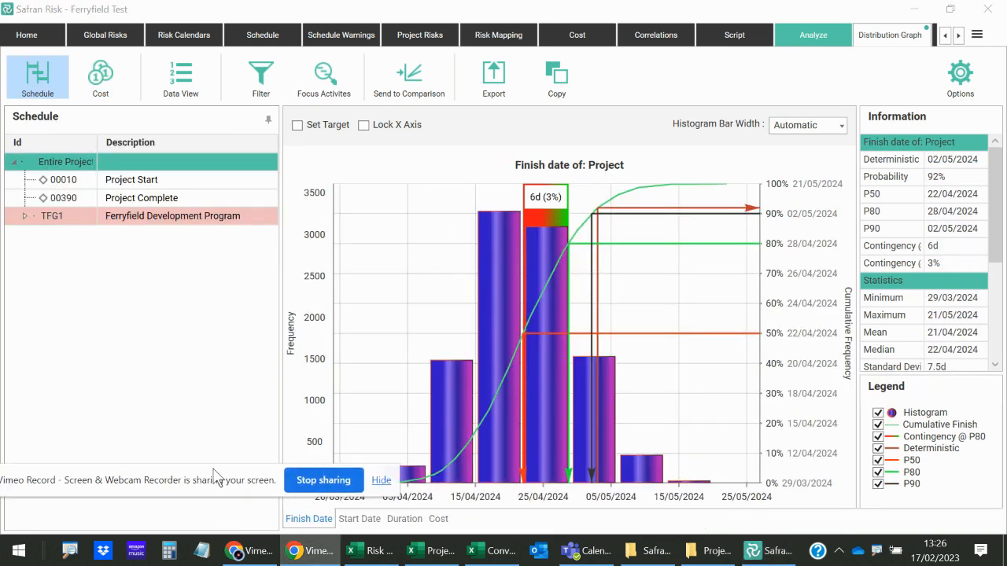
left_click(438, 519)
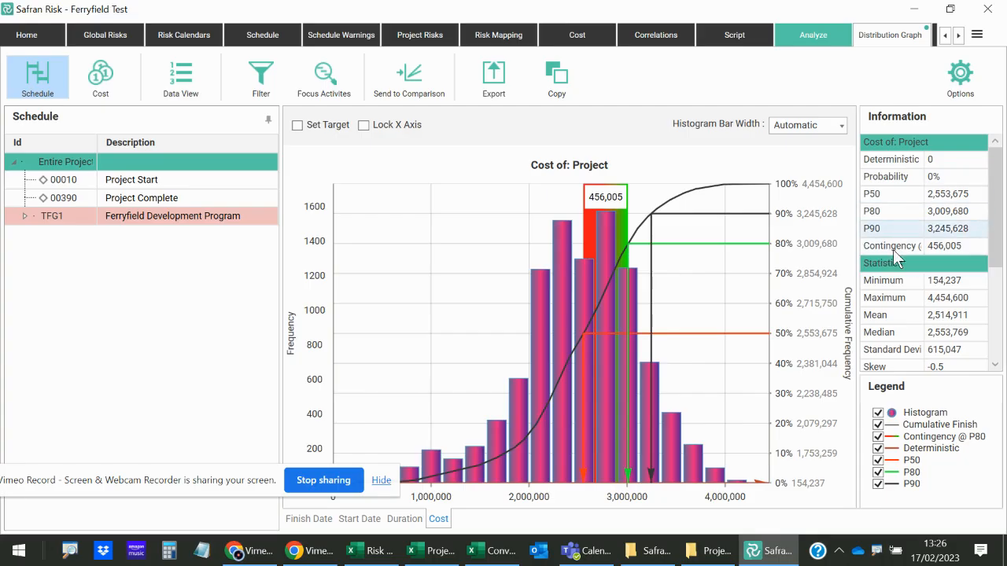
left_click(189, 167)
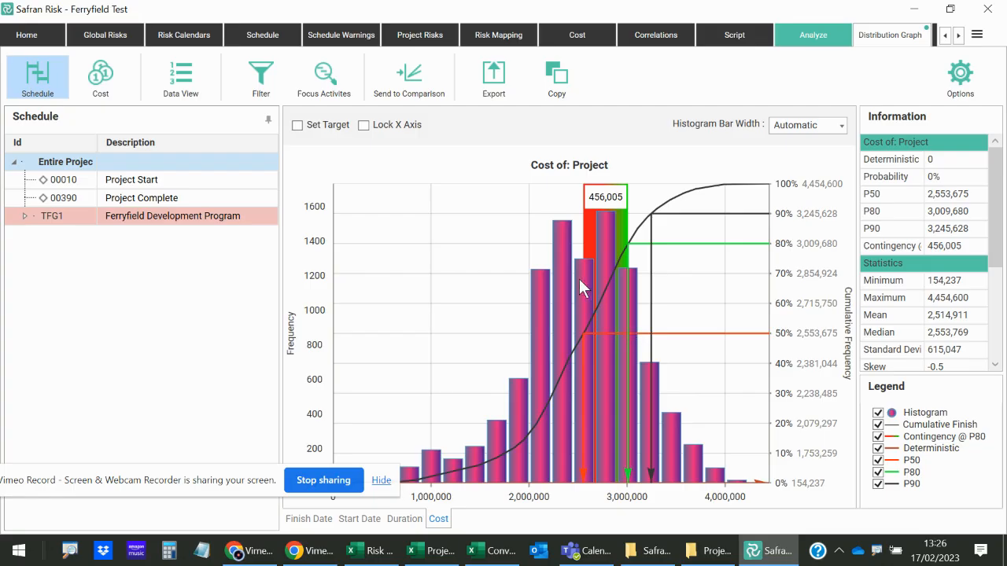
mouse_move(590, 203)
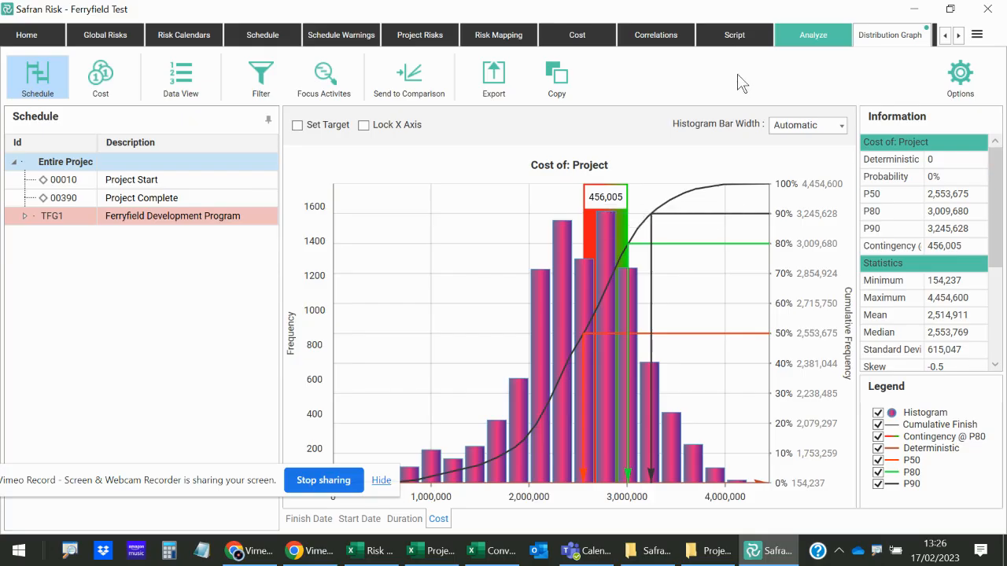
Enable the schedule connection for the TFG1 Risk Pot cost item and remove its linked hammock activity
left_click(579, 36)
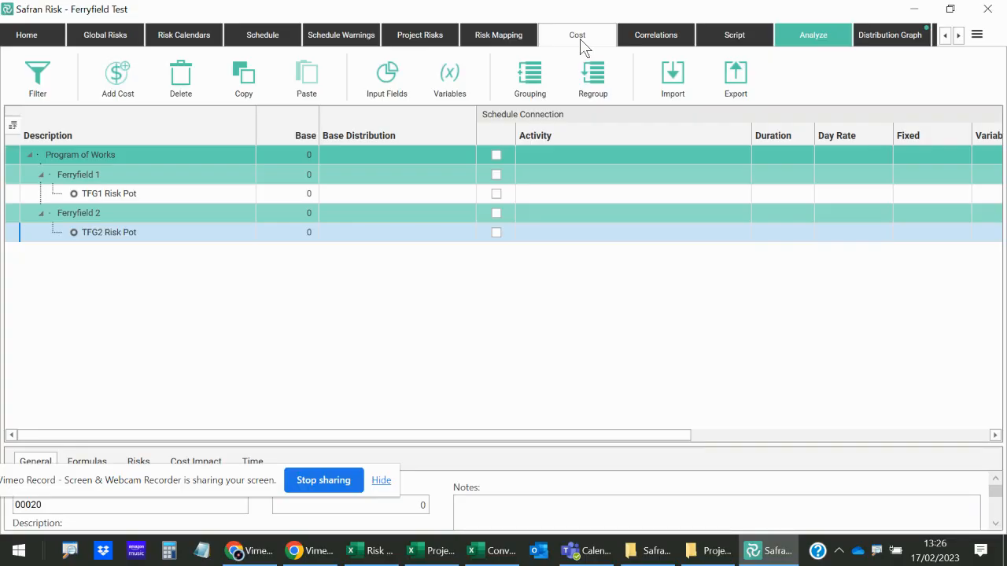
left_click(496, 194)
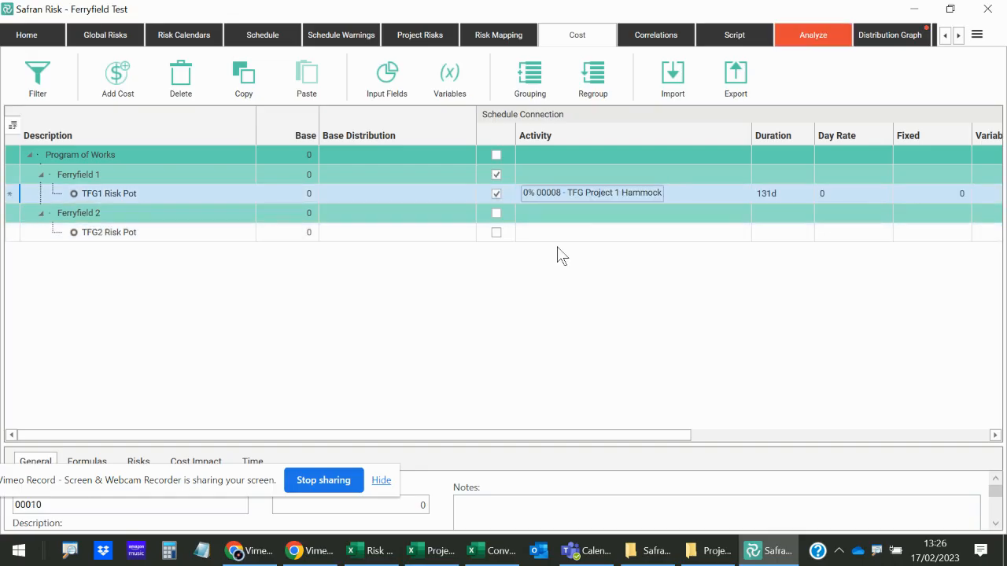
left_click(631, 194)
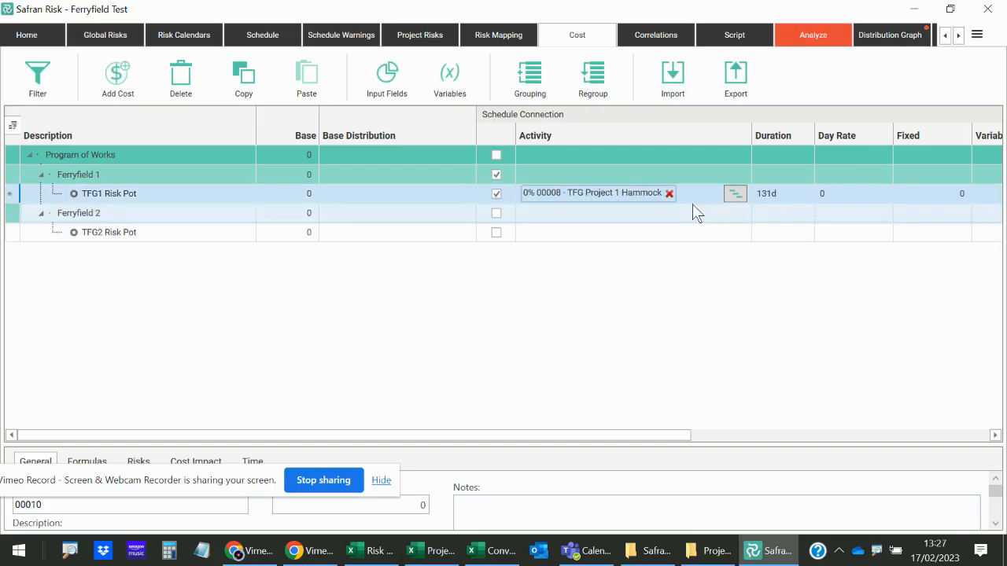
left_click(670, 192)
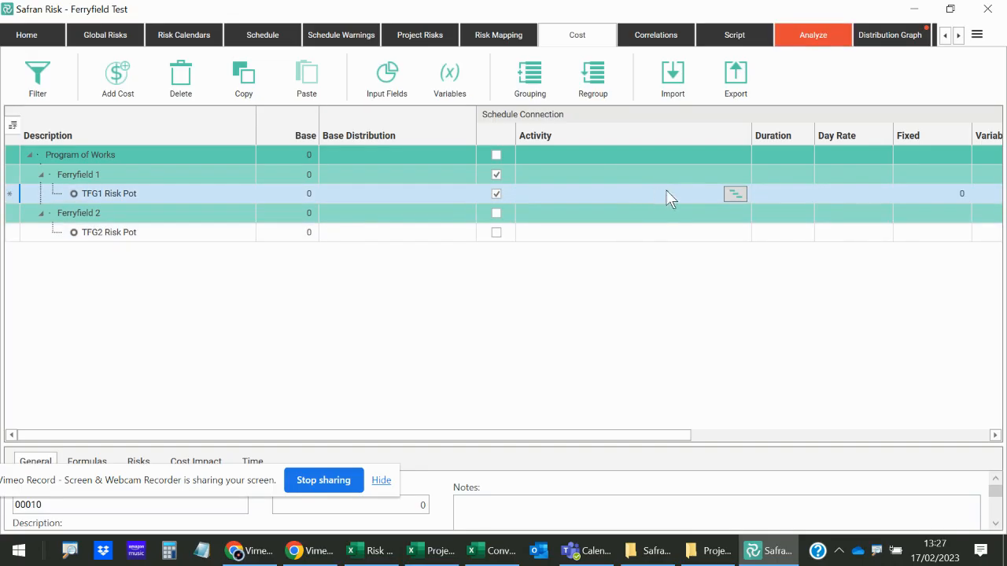
Connect the TFG1 Risk Pot to the TFG Project 1 Hammock activity under Project #1 with a fraction of 0%
left_click(734, 195)
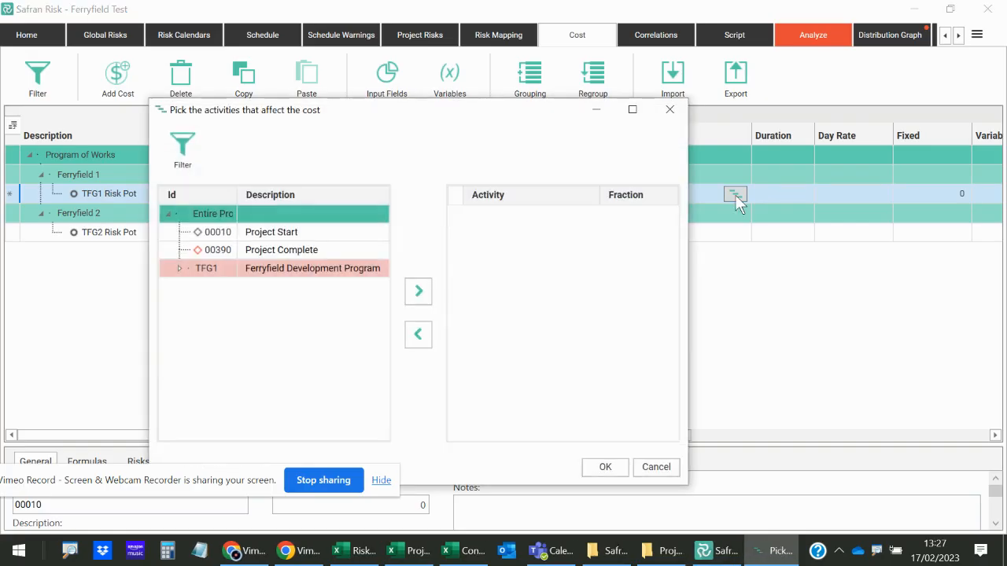
left_click(180, 269)
left_click(191, 286)
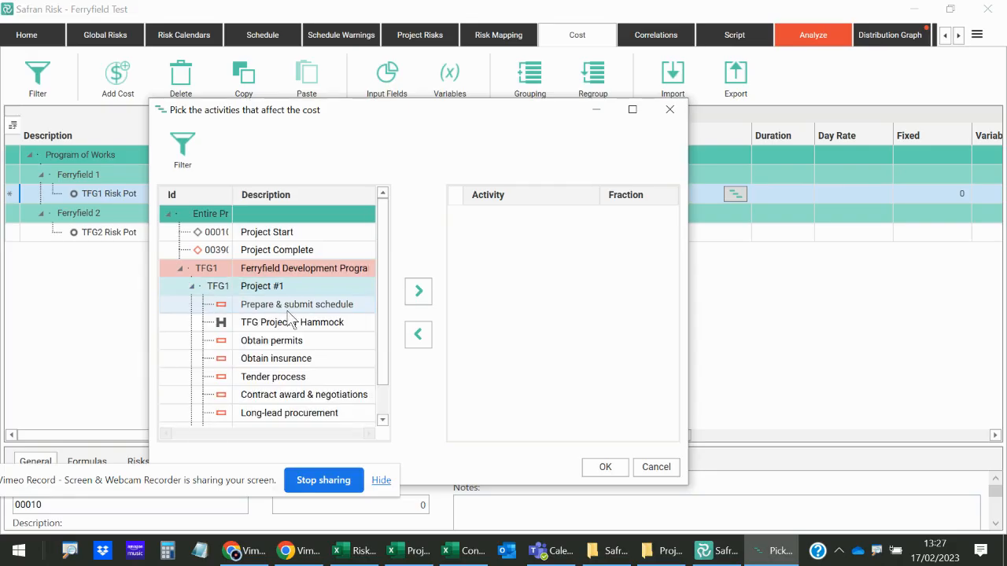
left_click(292, 321)
left_click(418, 291)
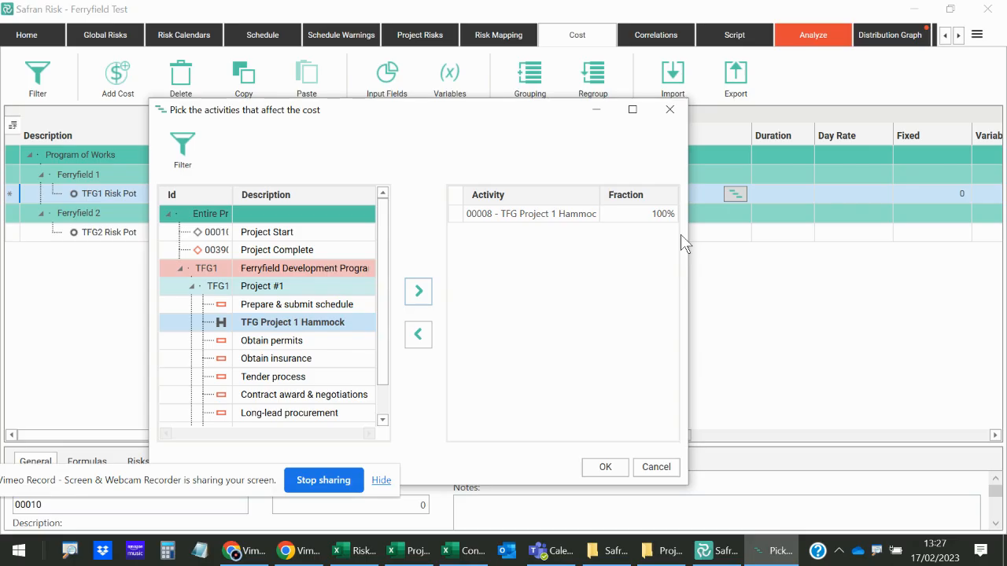
left_click(659, 213)
type("0")
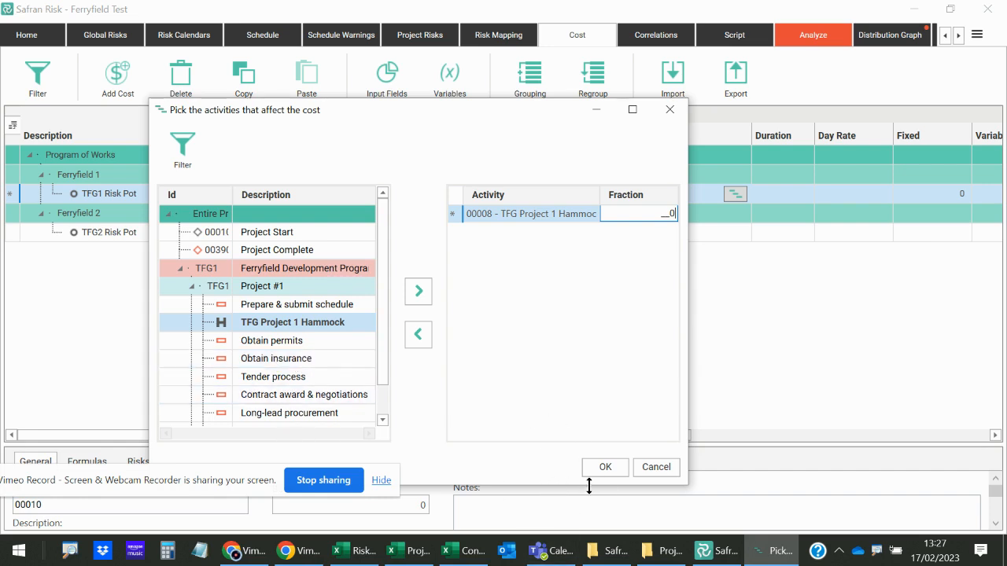
left_click(604, 467)
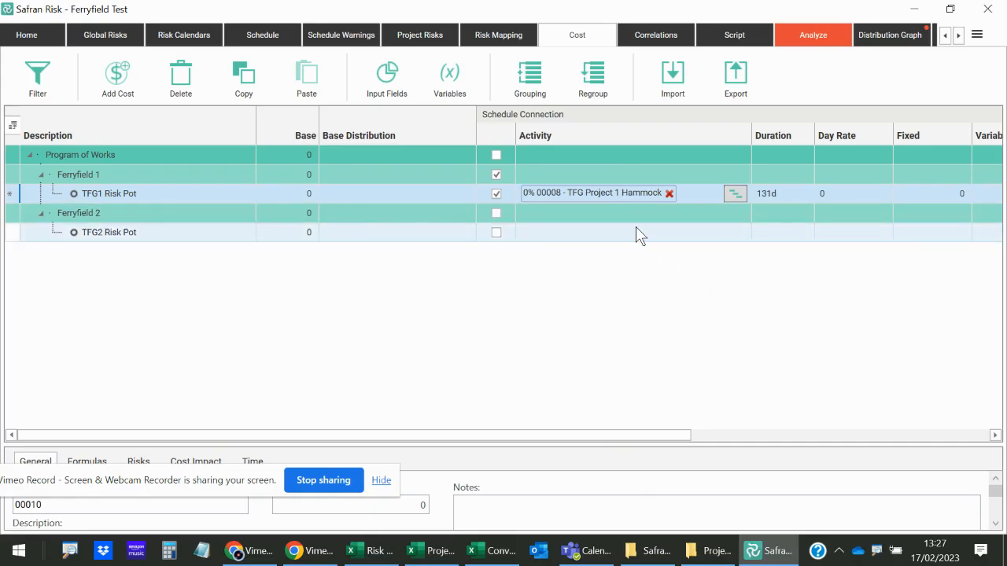
Enable the schedule connection for the TFG2 Risk Pot cost item
left_click(497, 232)
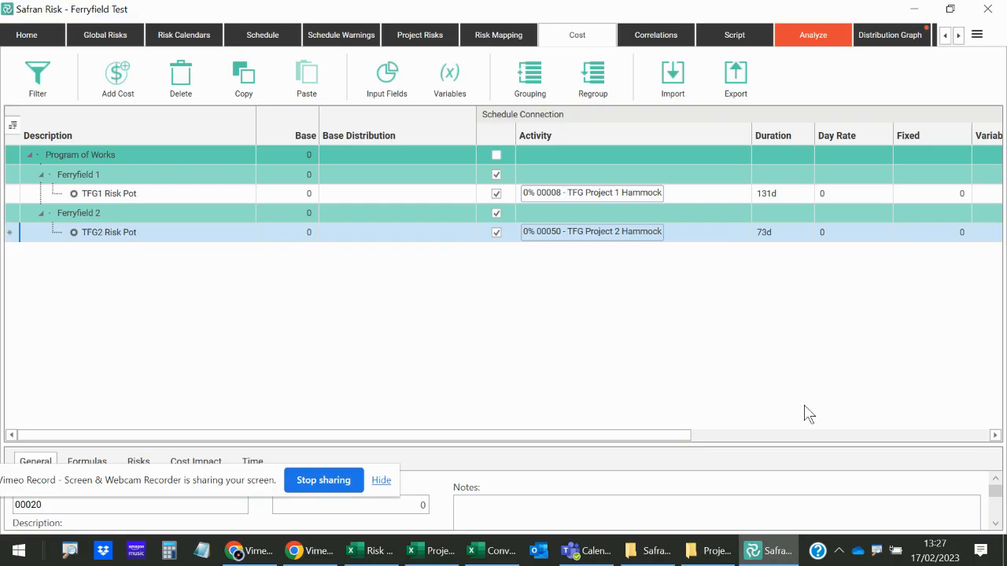
left_click_drag(673, 436, 681, 436)
left_click_drag(689, 441, 936, 446)
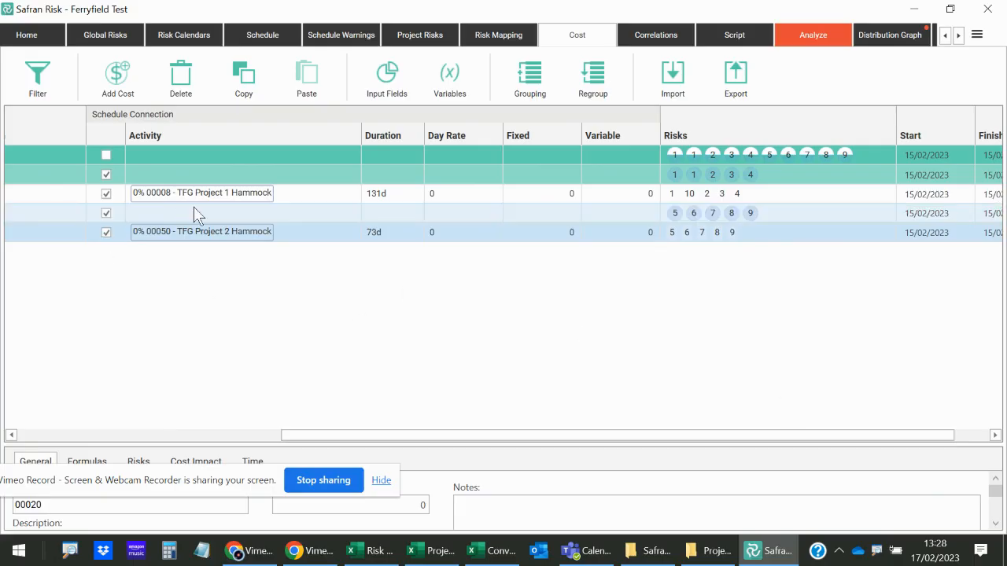
Switch the TFG1 Risk Pot's start to a date from the schedule and make it use dates from activities in its schedule connection
left_click(308, 196)
left_click_drag(306, 446, 313, 365)
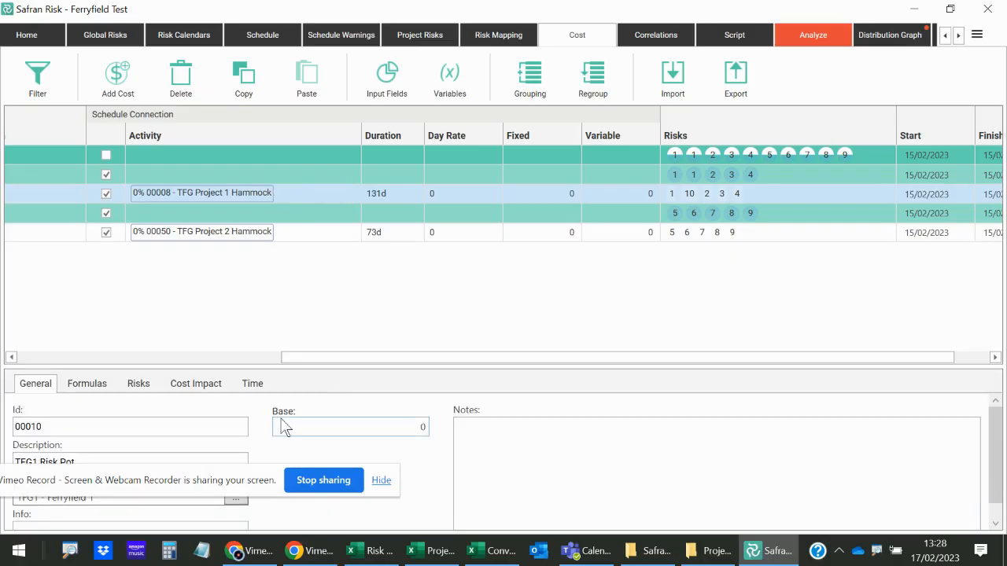
left_click(248, 382)
left_click_drag(324, 367, 323, 340)
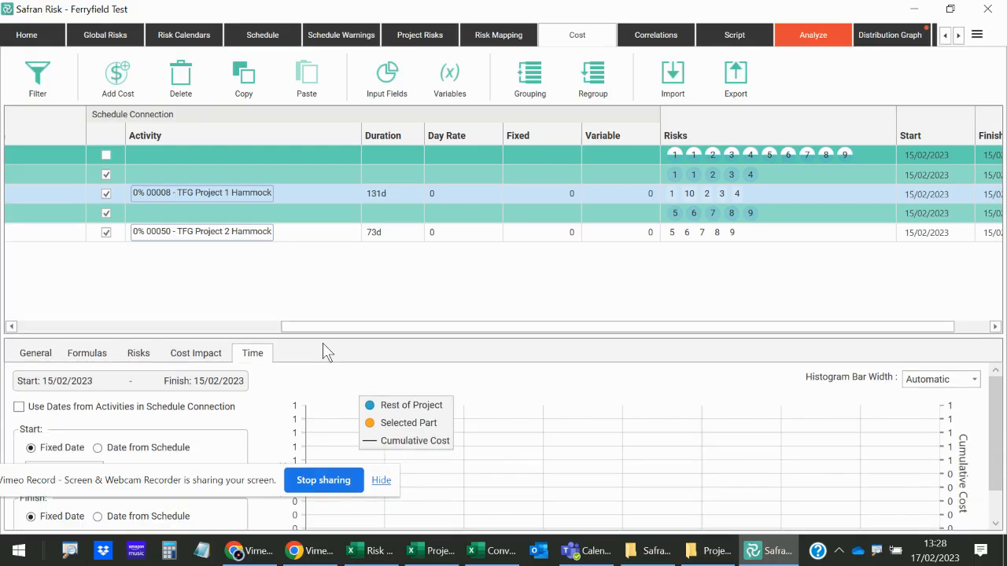
scroll(281, 410, "down", 1)
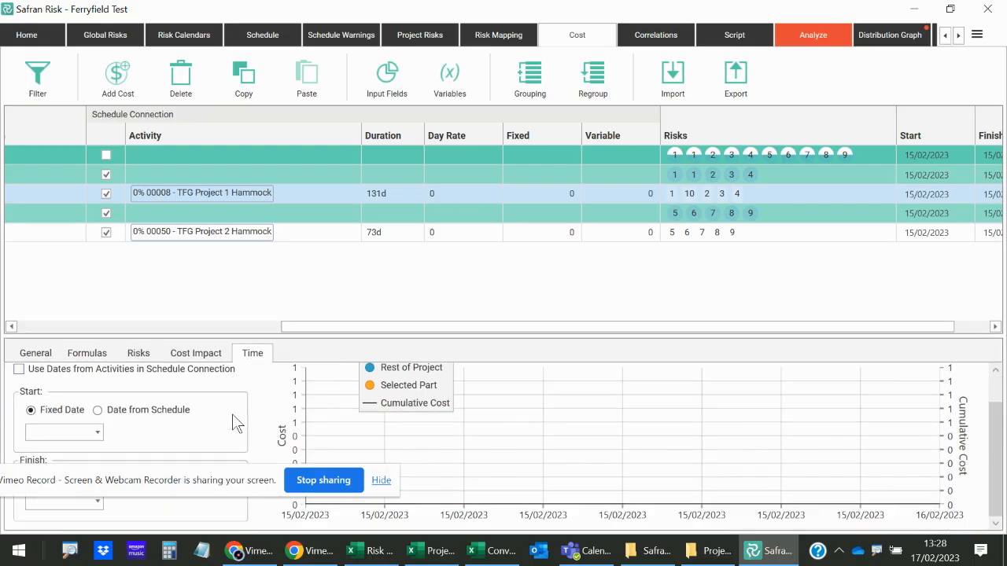
left_click(98, 410)
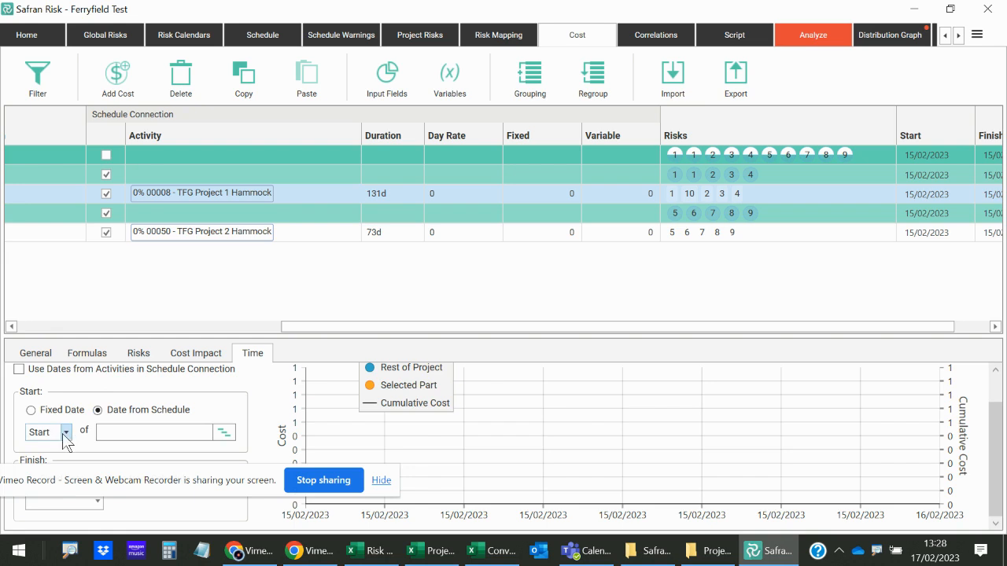
left_click(225, 433)
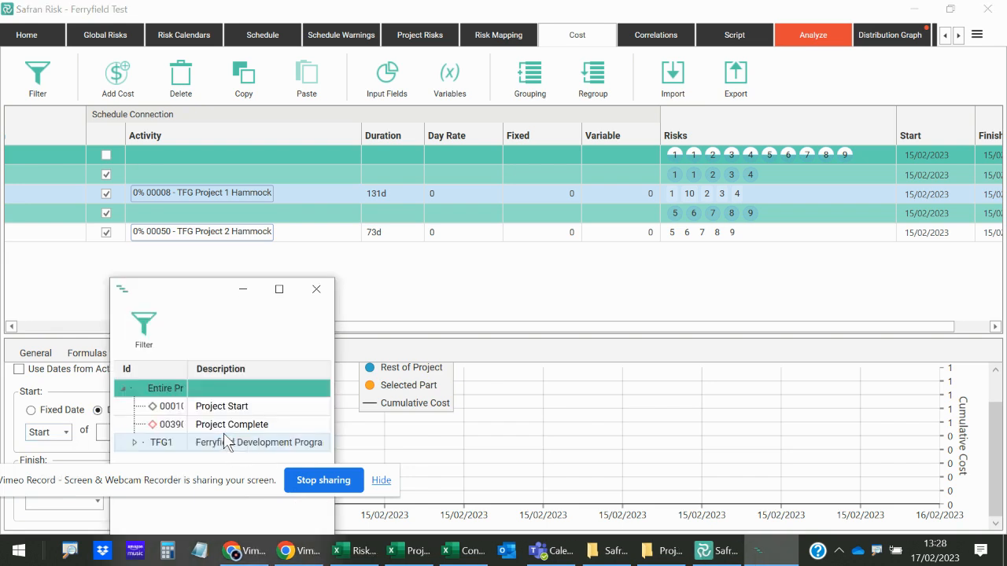
left_click(317, 291)
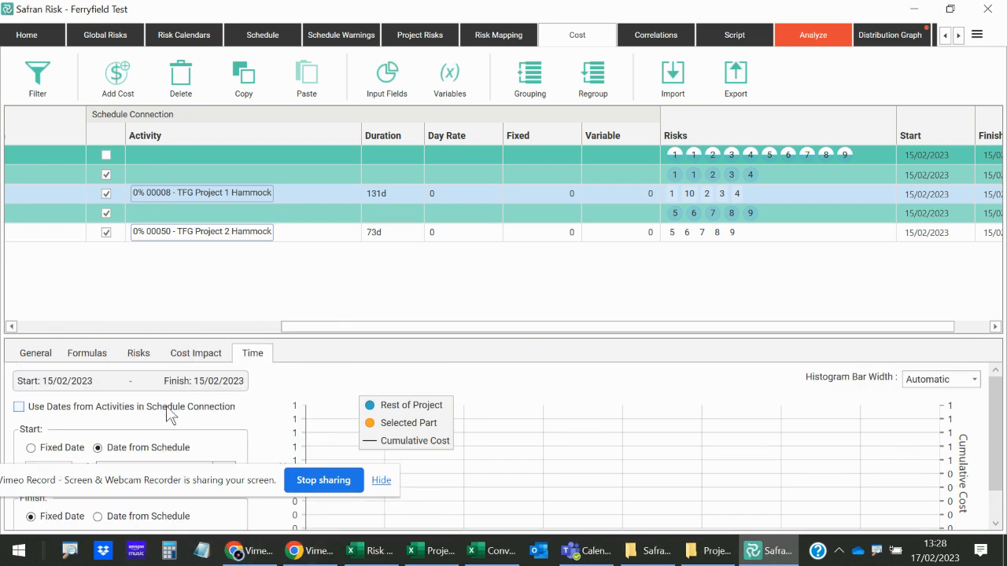
left_click(19, 408)
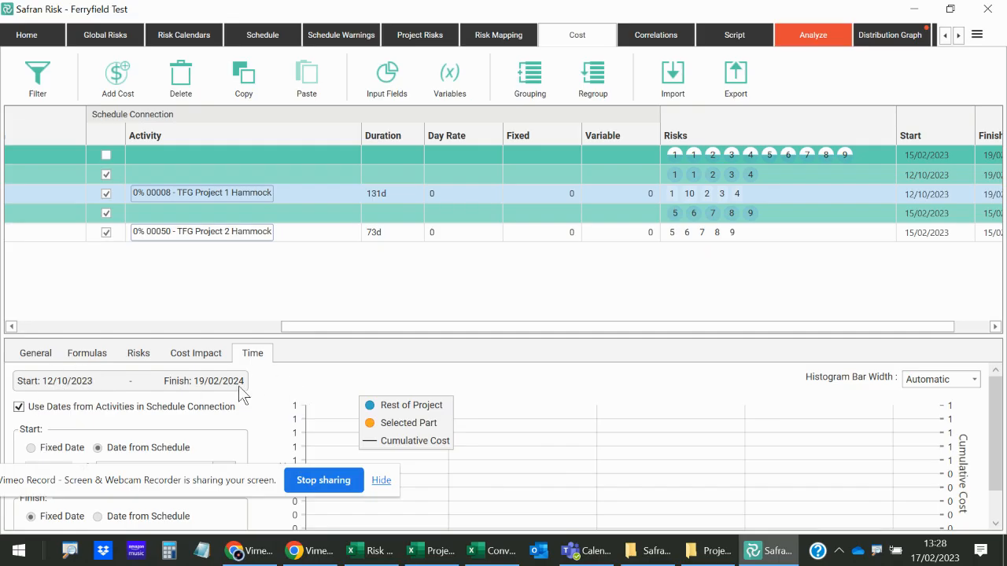
Check the early start and early finish dates of Project #1 in the schedule
left_click(262, 35)
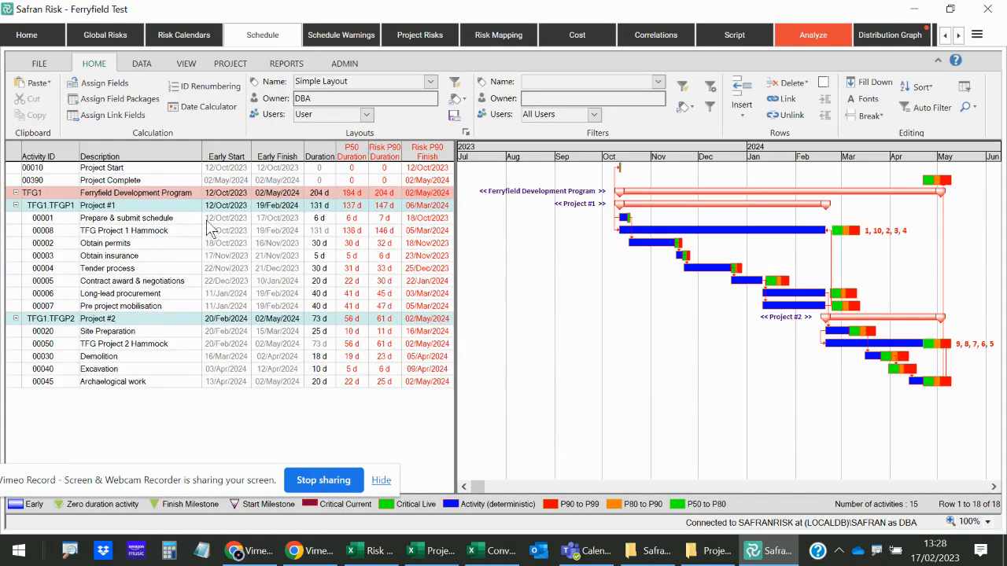
left_click(227, 208)
left_click(288, 208)
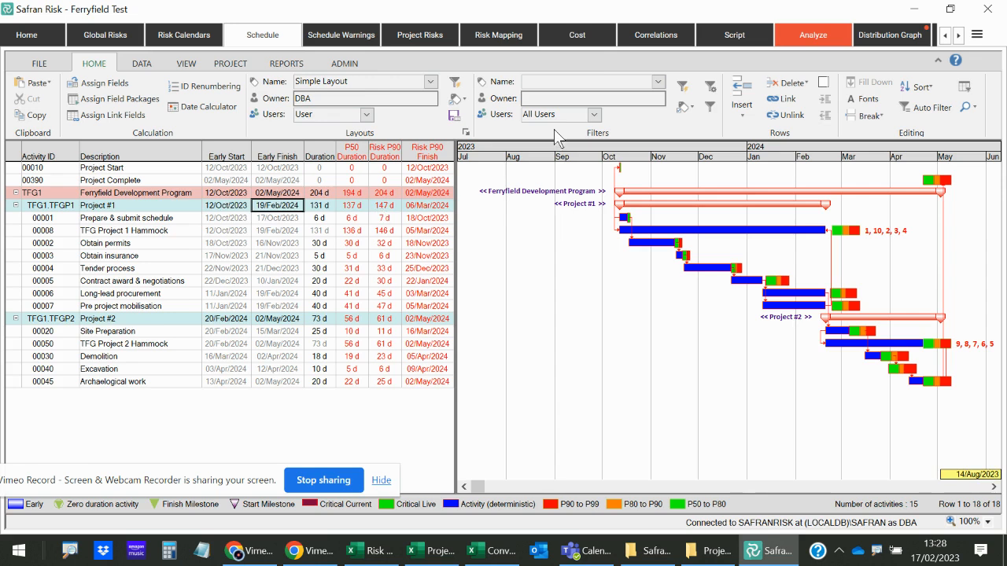
Return to the cost items and make the TFG2 Risk Pot use dates from activities in its schedule connection
left_click(579, 45)
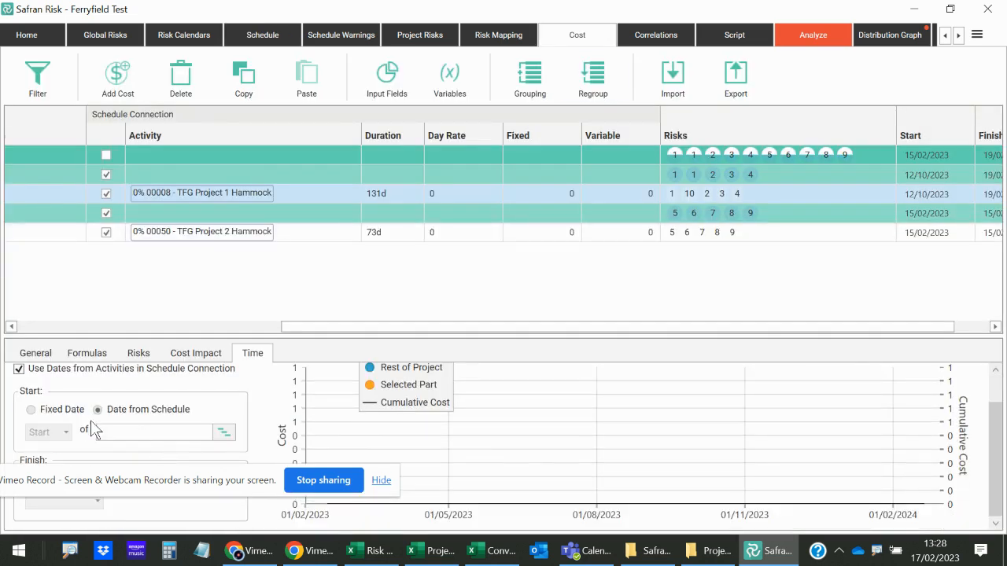
left_click(315, 236)
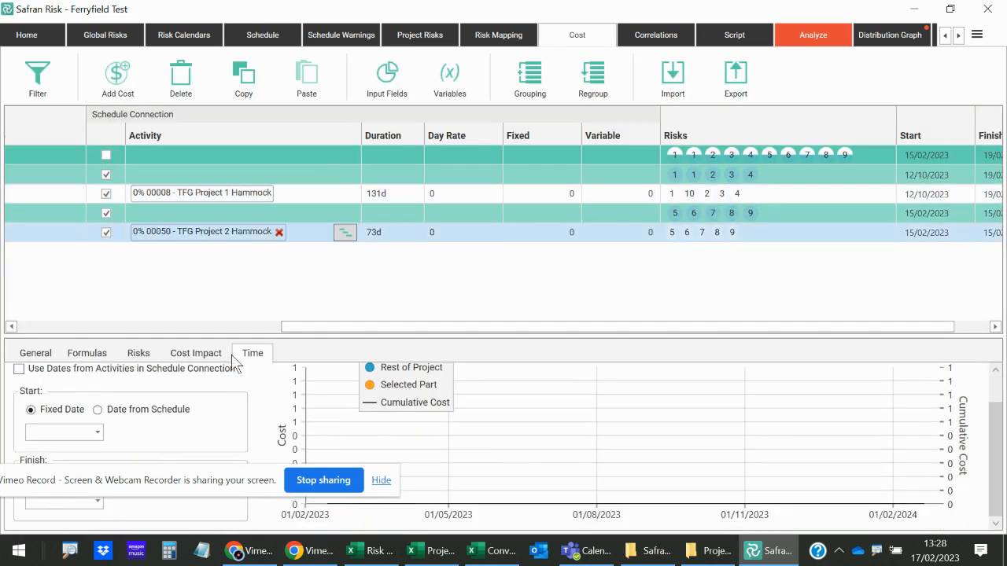
scroll(118, 385, "up", 1)
left_click(19, 406)
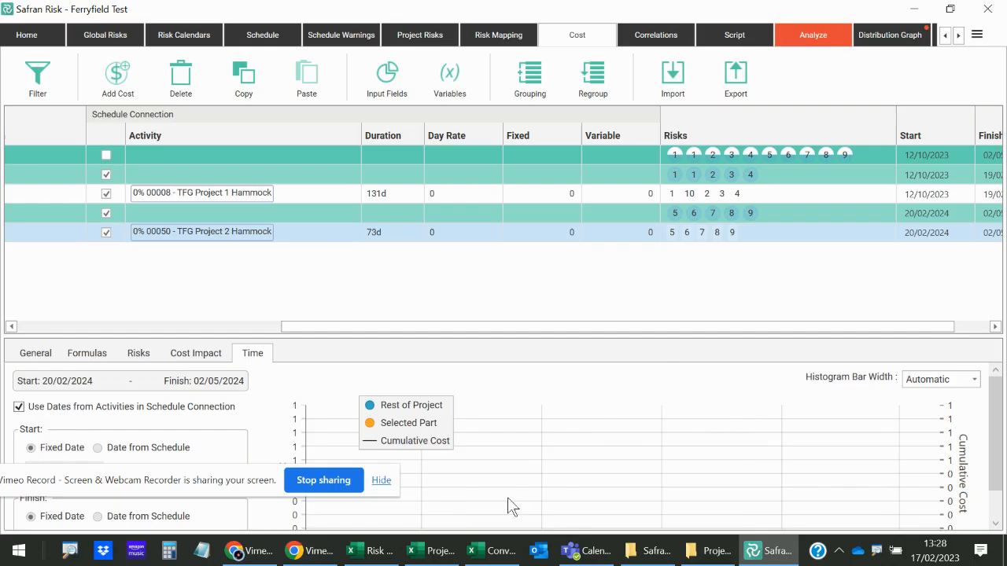
left_click_drag(393, 324, 126, 315)
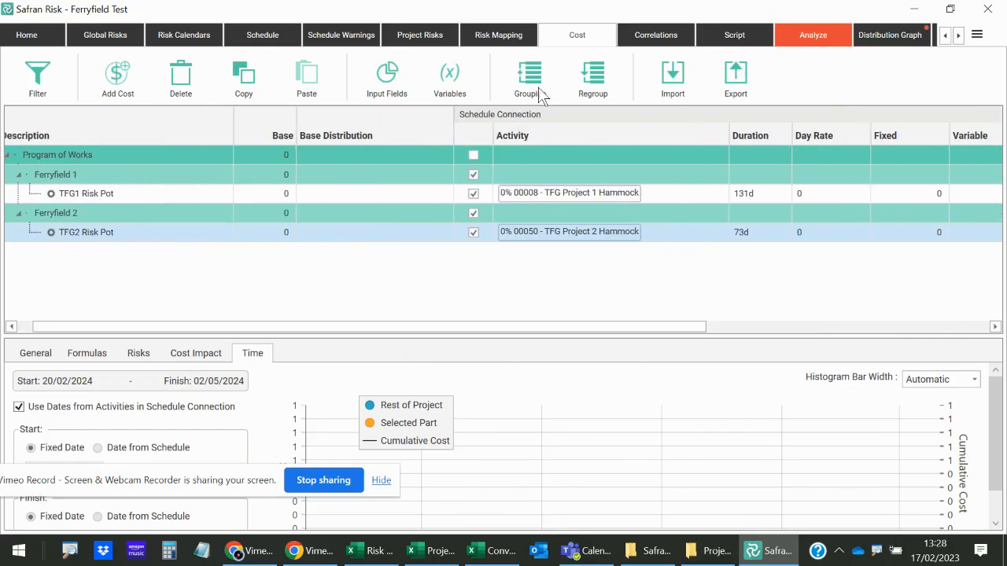
Rerun the risk analysis and review the finish date, duration and cost distributions of the entire project
left_click(811, 41)
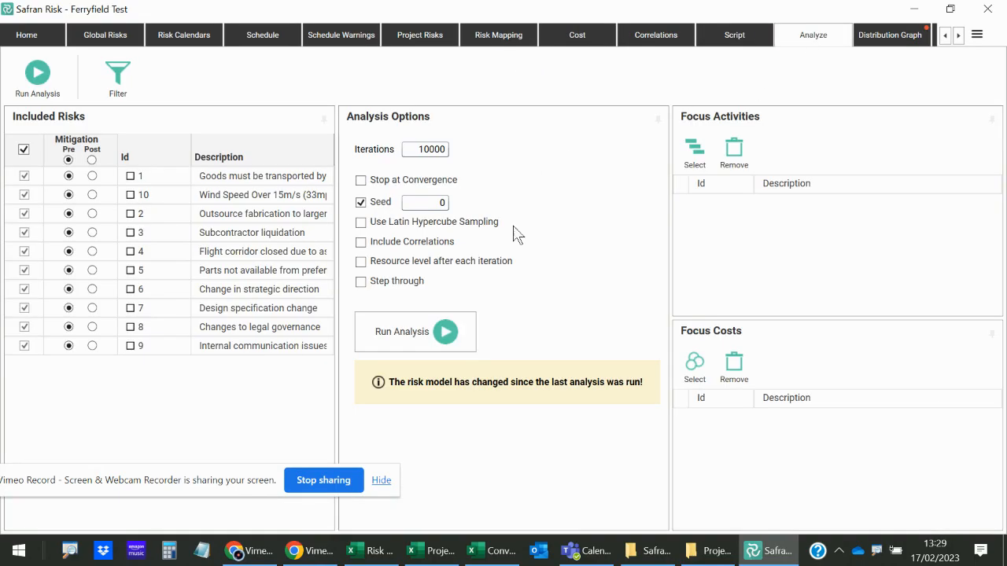
left_click(408, 341)
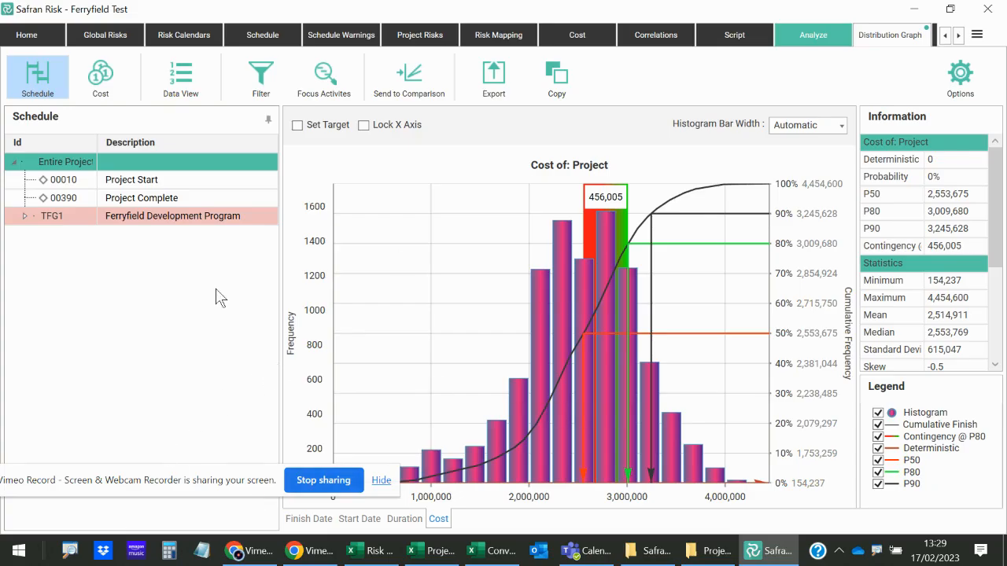
left_click(324, 519)
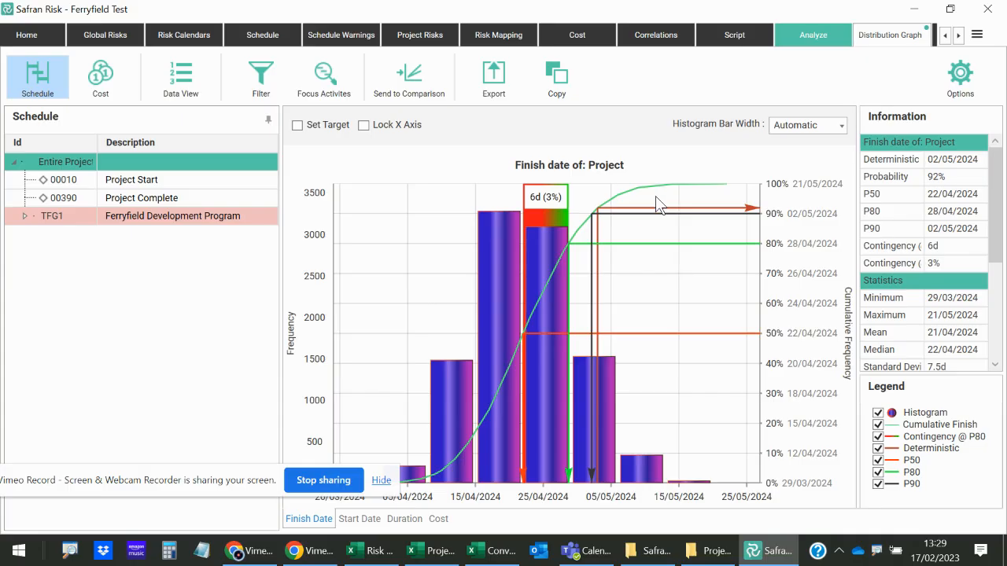
left_click(415, 521)
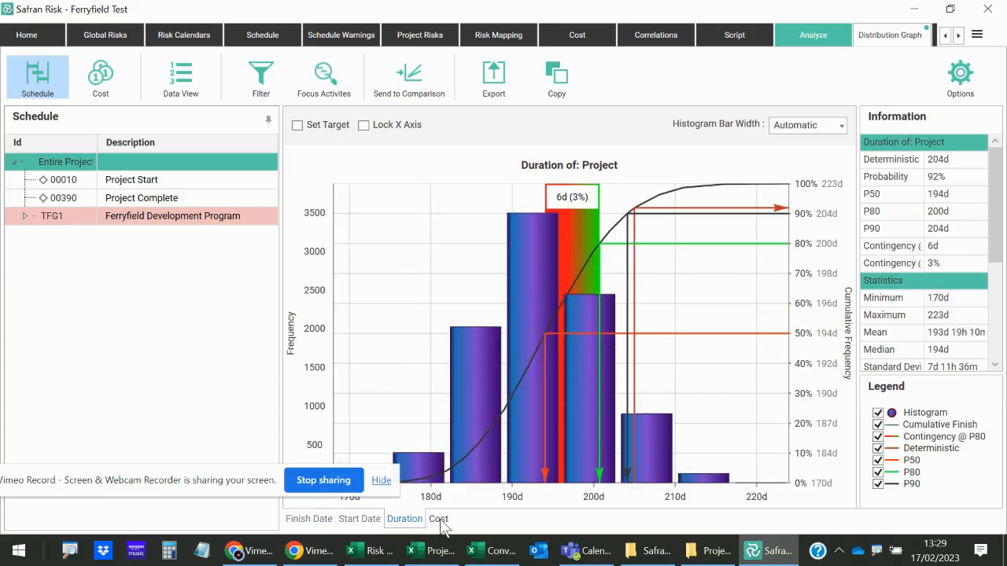
left_click(439, 521)
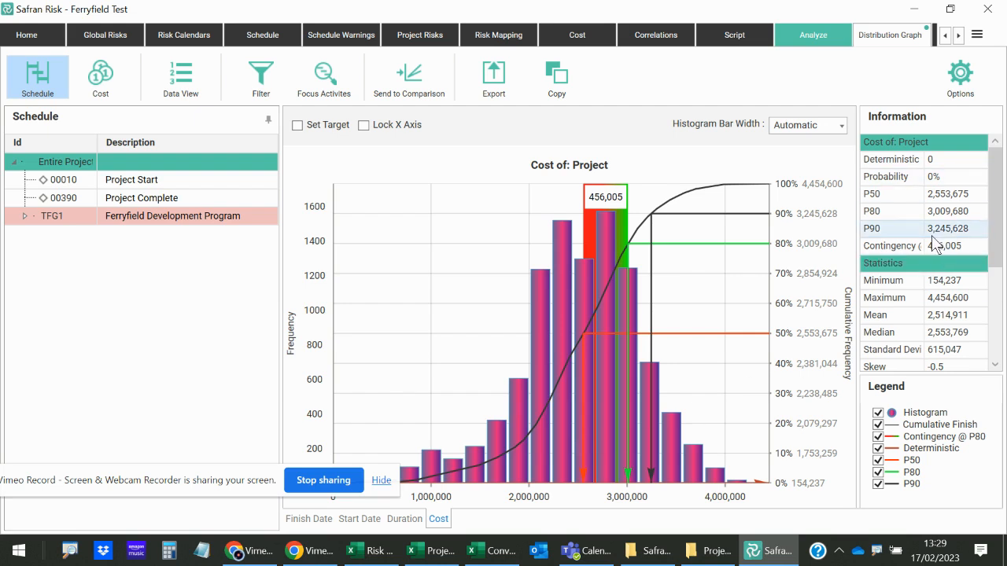
Compare the cost-based distribution for the Program of Works with the schedule-based cost distribution for the project
left_click(100, 77)
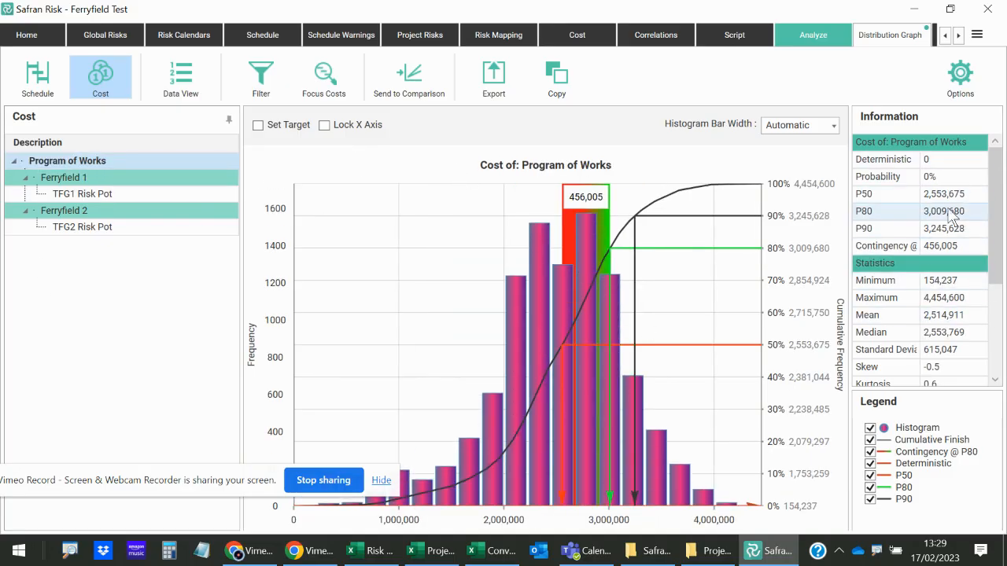
left_click(37, 77)
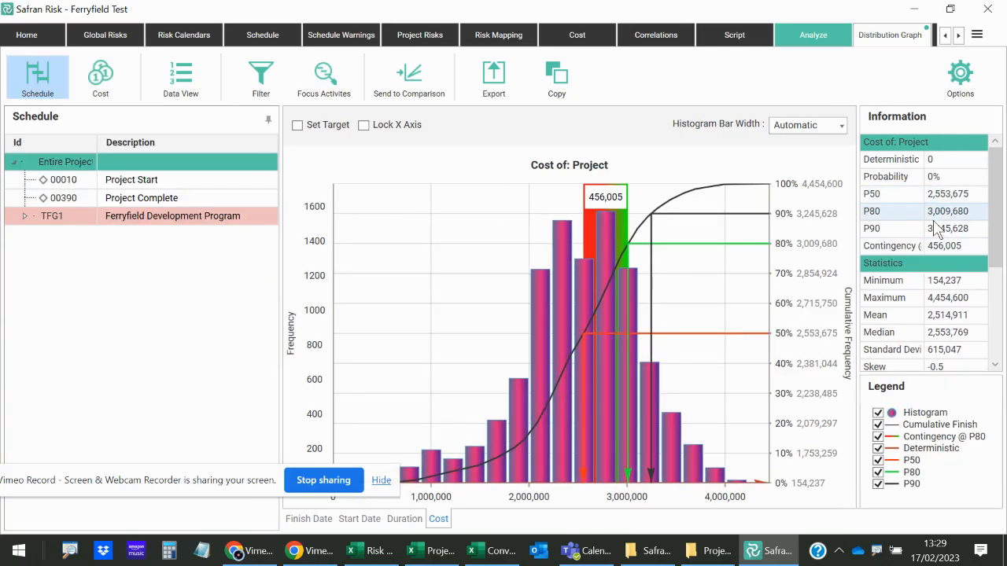
left_click(100, 75)
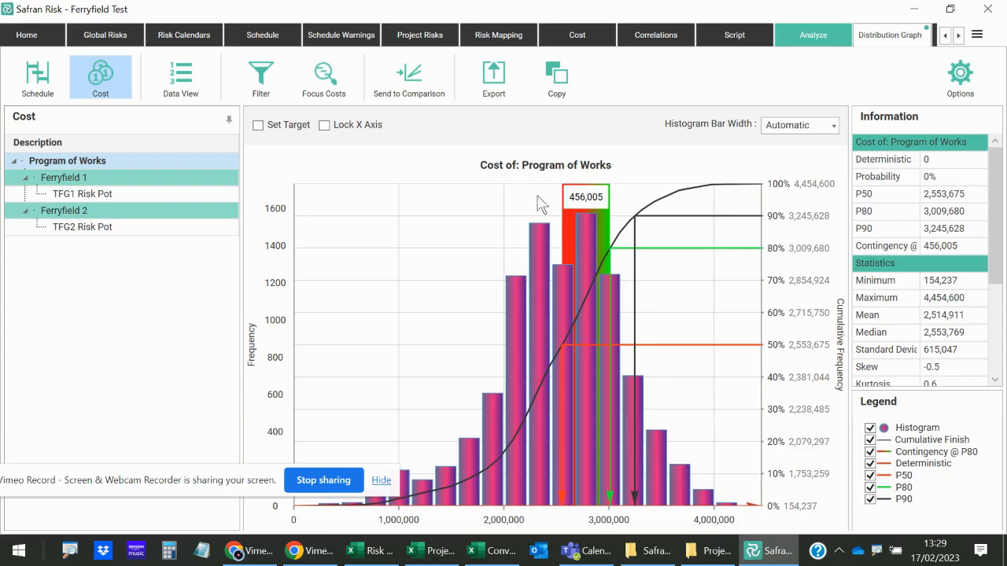
Widen the distribution graph area and view the cost distributions of the TFG1 Risk Pot and TFG2 Risk Pot
left_click_drag(240, 179, 162, 183)
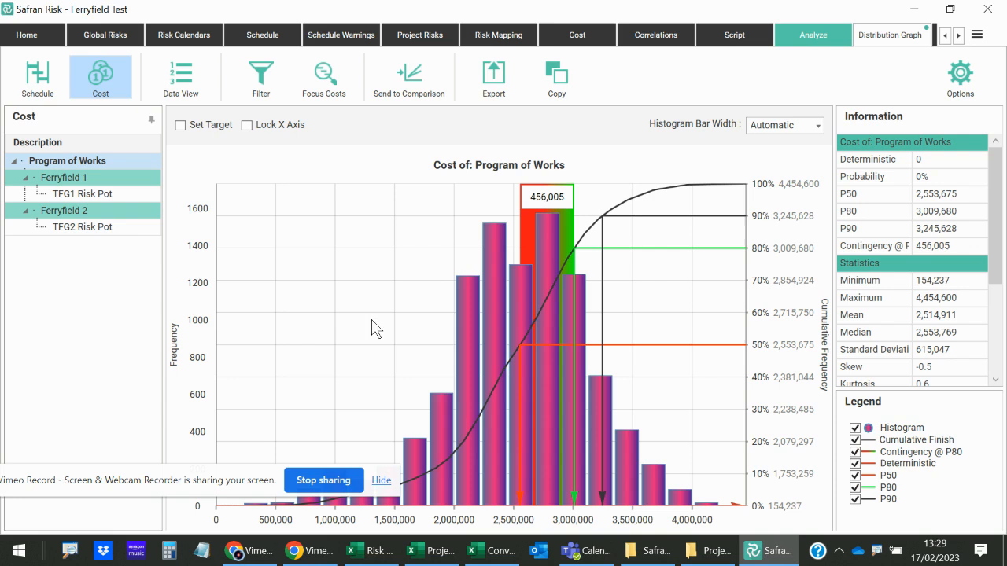
left_click(88, 194)
left_click(79, 228)
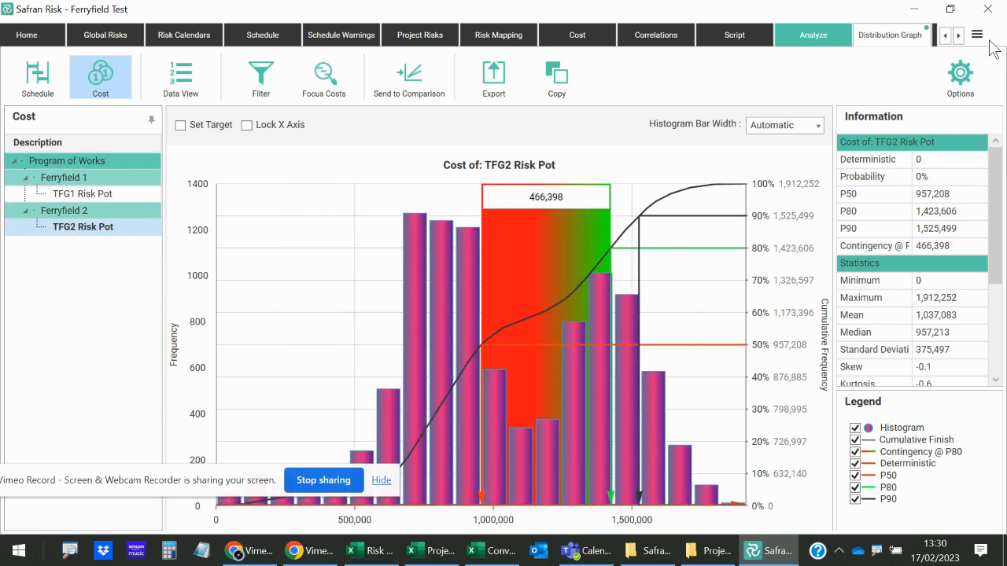
Open the PCF chart for the project's costs and set its histogram bar width to Month
left_click(958, 36)
left_click(959, 37)
left_click(958, 36)
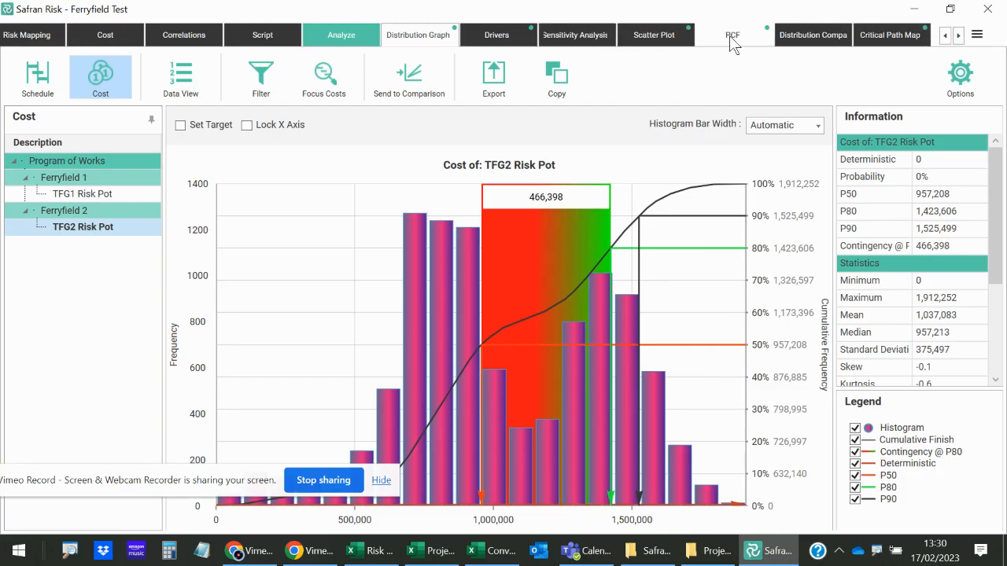
left_click(731, 40)
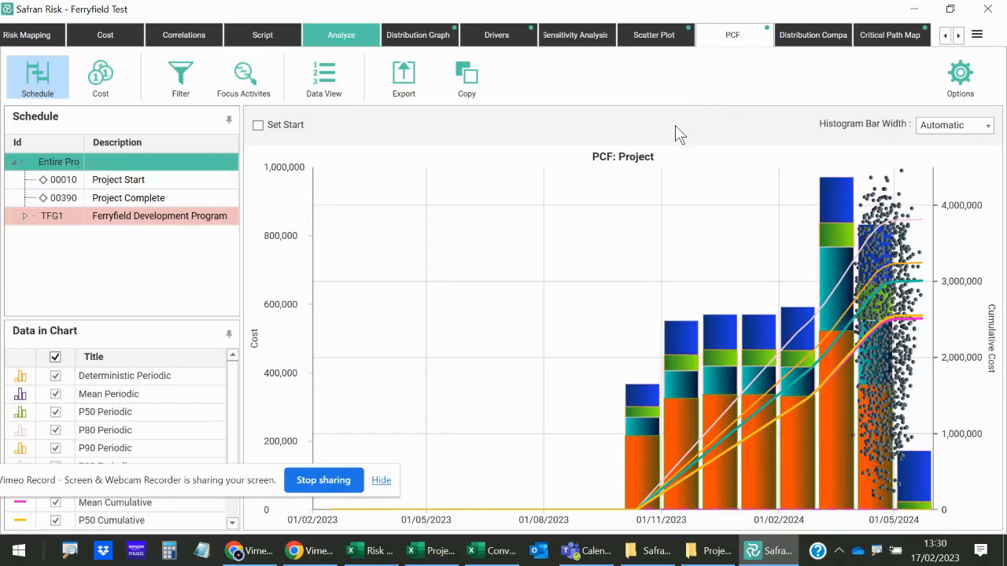
left_click(102, 75)
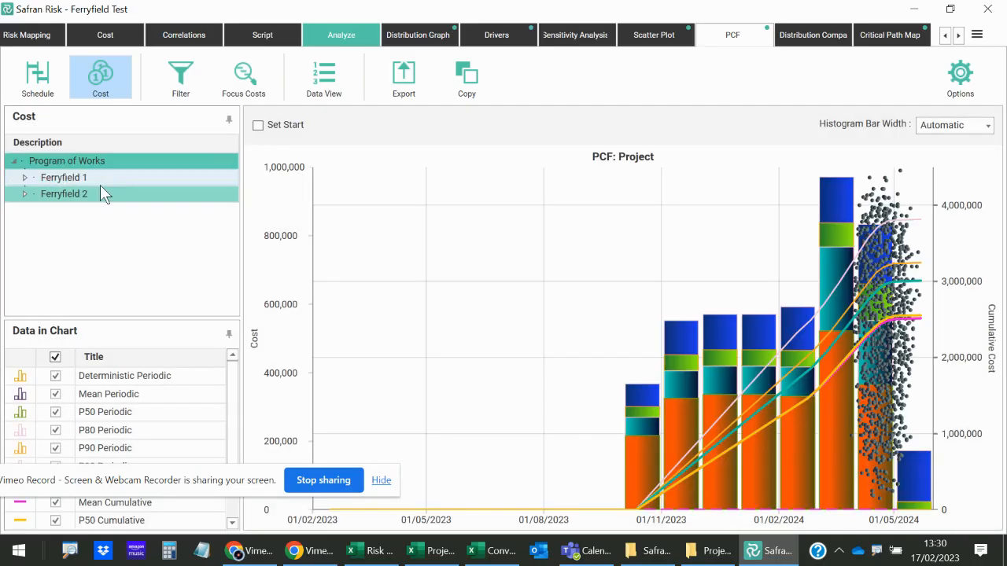
left_click(988, 126)
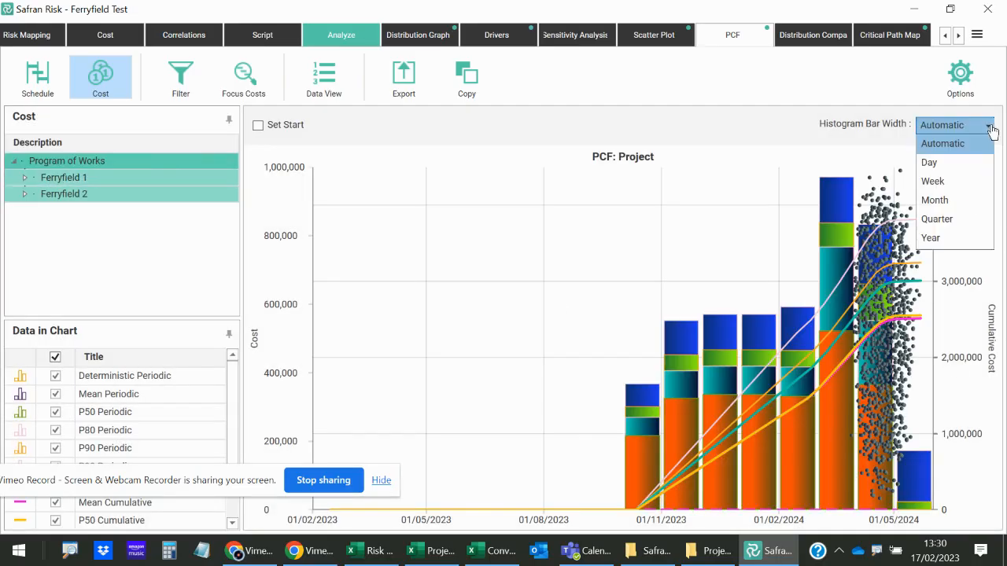
left_click(961, 199)
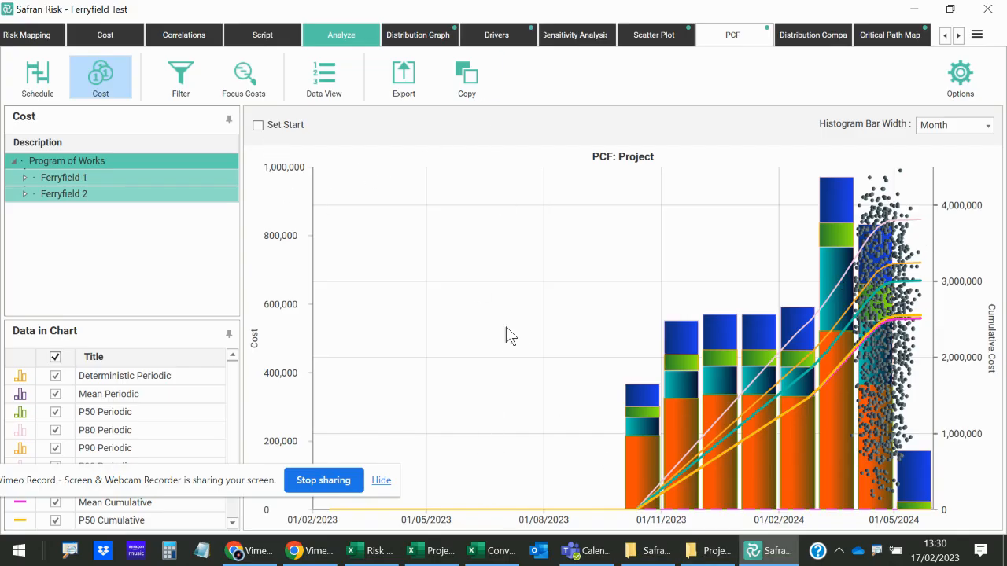
Enable a set start for the PCF chart and choose 01/10/2023 as its start date
left_click(258, 125)
left_click(385, 126)
left_click(320, 142)
left_click(321, 142)
left_click(321, 142)
left_click(321, 142)
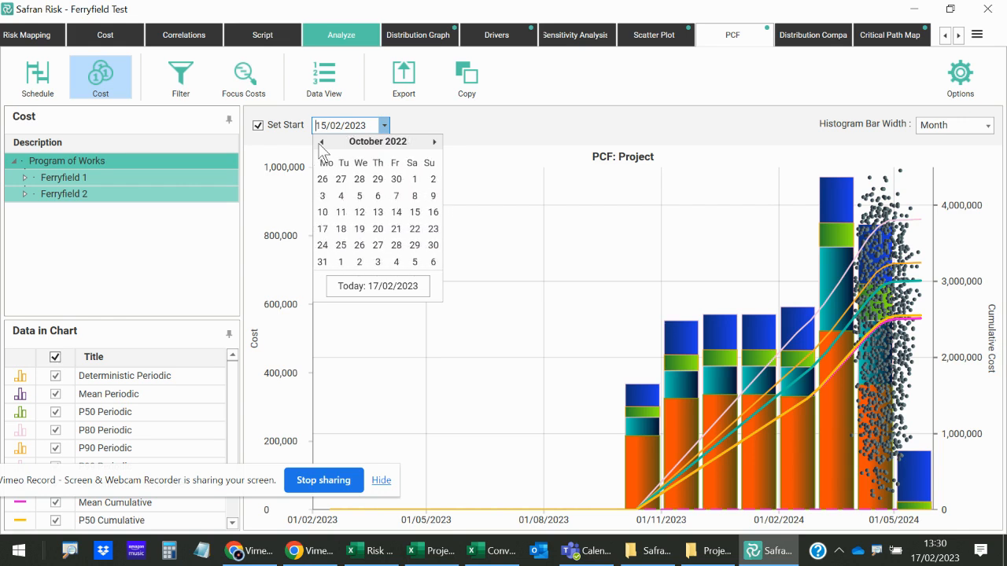
left_click(435, 142)
left_click(435, 141)
left_click(435, 142)
left_click(435, 141)
left_click(435, 142)
left_click(435, 142)
left_click(435, 141)
left_click(435, 142)
left_click(435, 141)
left_click(435, 141)
left_click(434, 141)
left_click(434, 142)
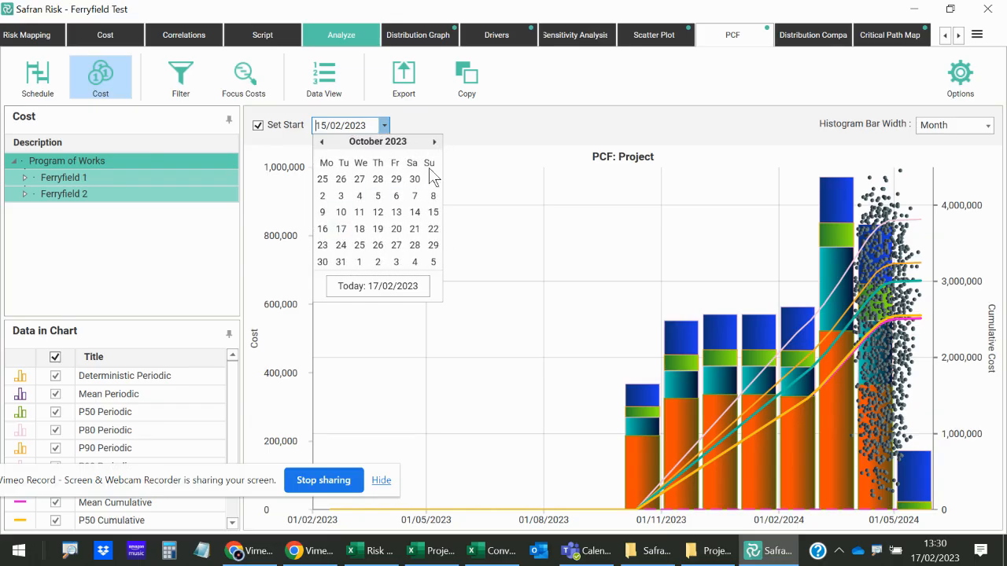
left_click(432, 179)
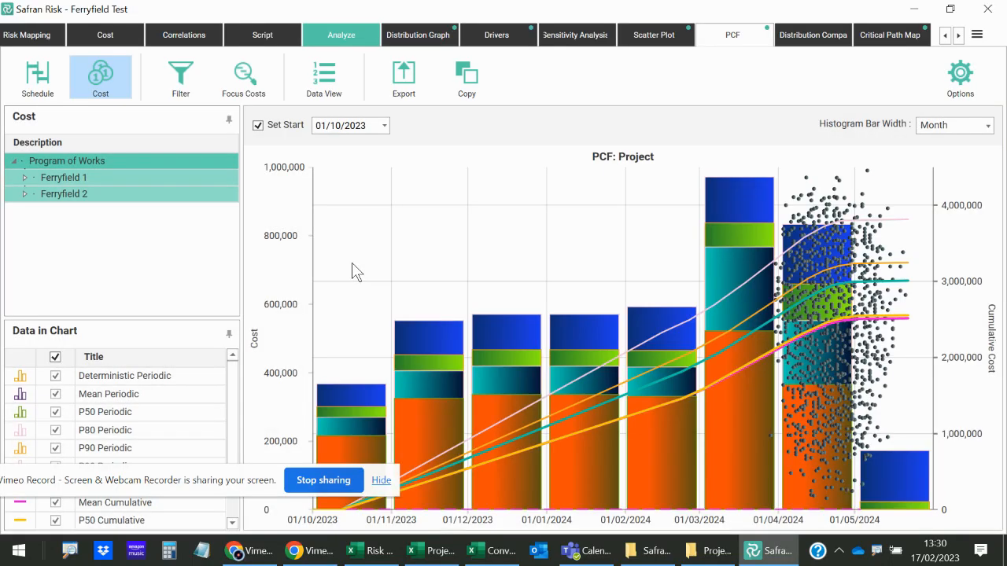
left_click_drag(262, 477, 380, 544)
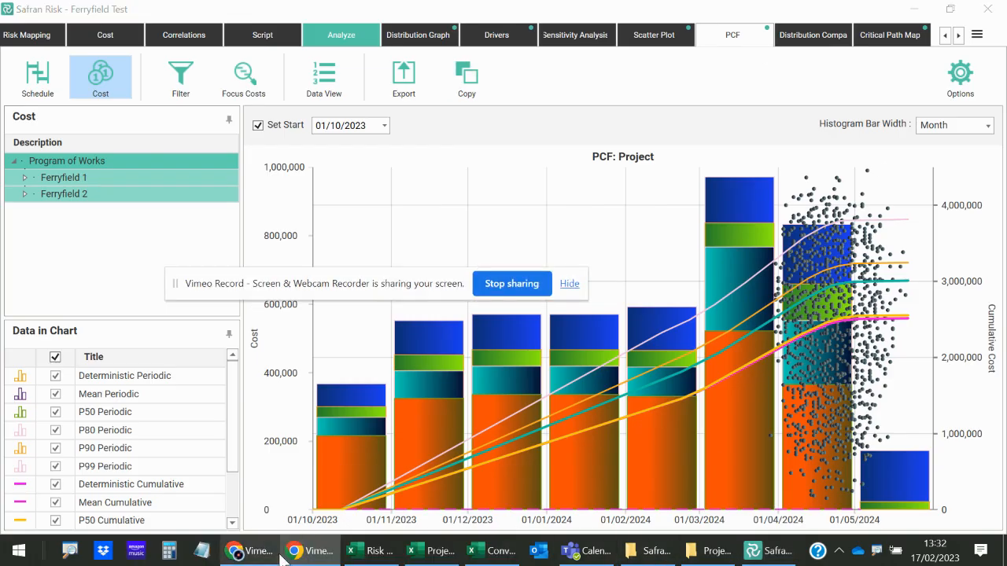
mouse_move(276, 558)
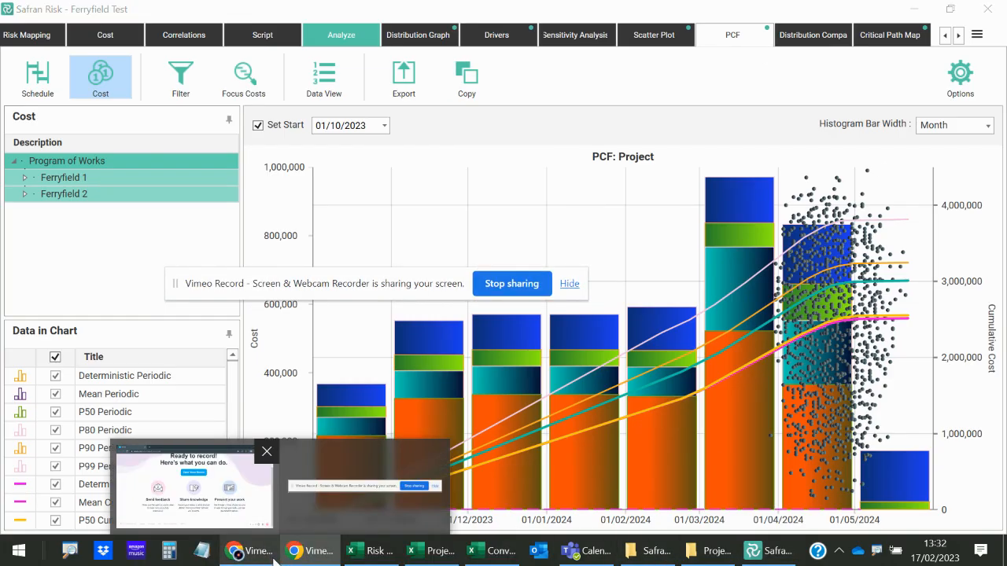